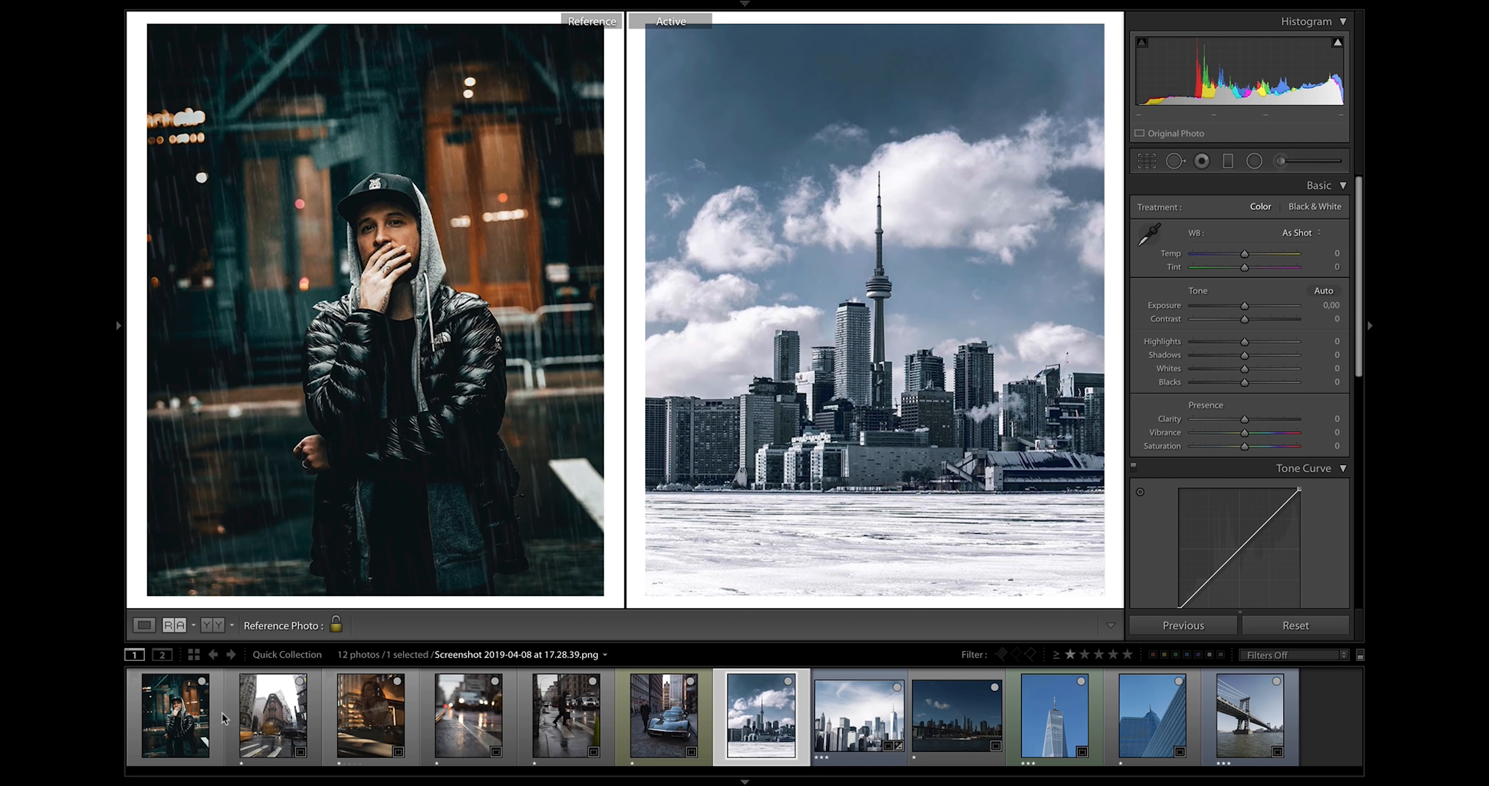
# - Select the street photo BB3I8441.CR2 and shape its RGB tone curve into an S with a lowered white point and raised black point
pyautogui.click(286, 716)
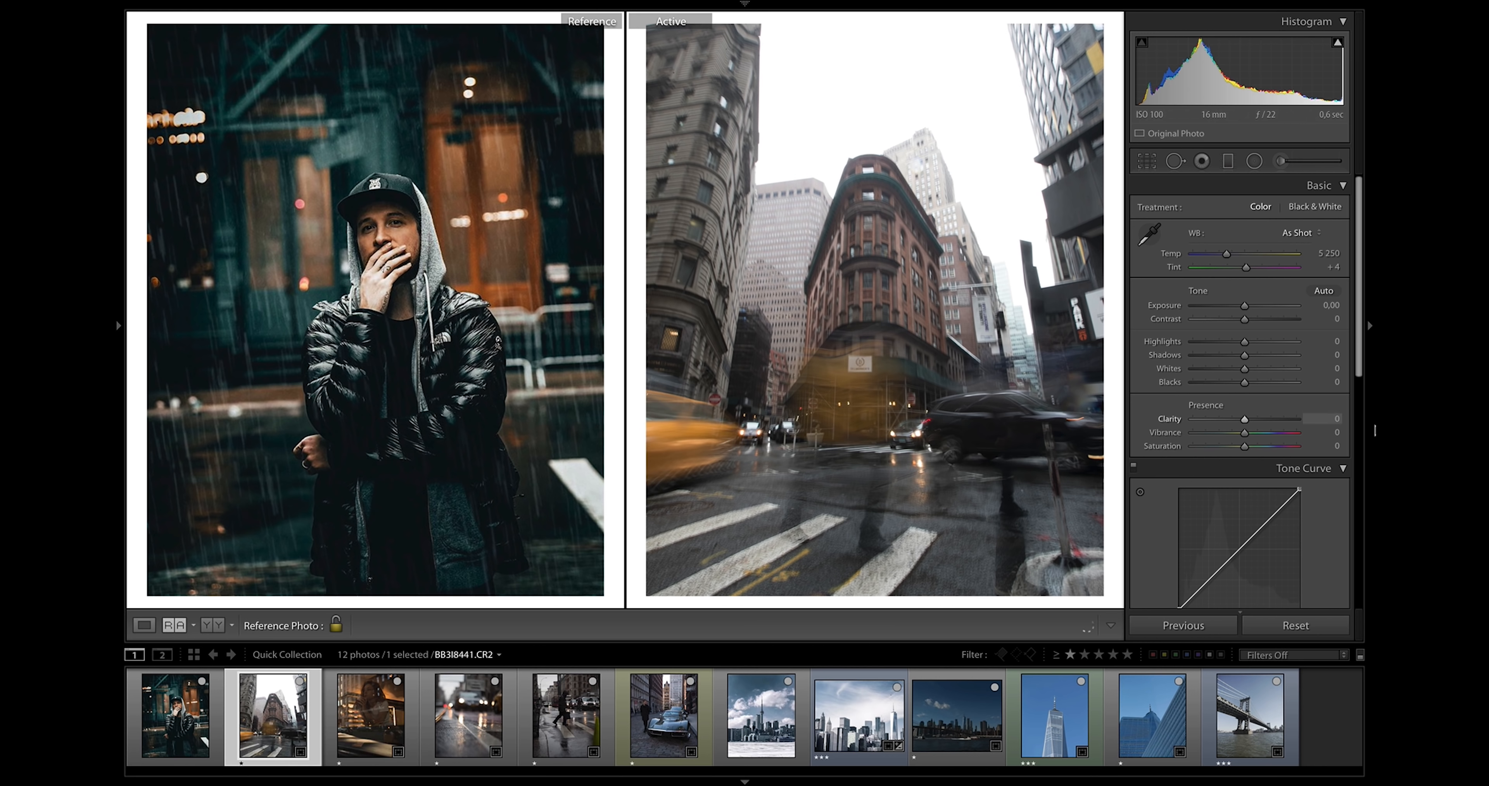
pyautogui.scroll(-3, 1274, 400)
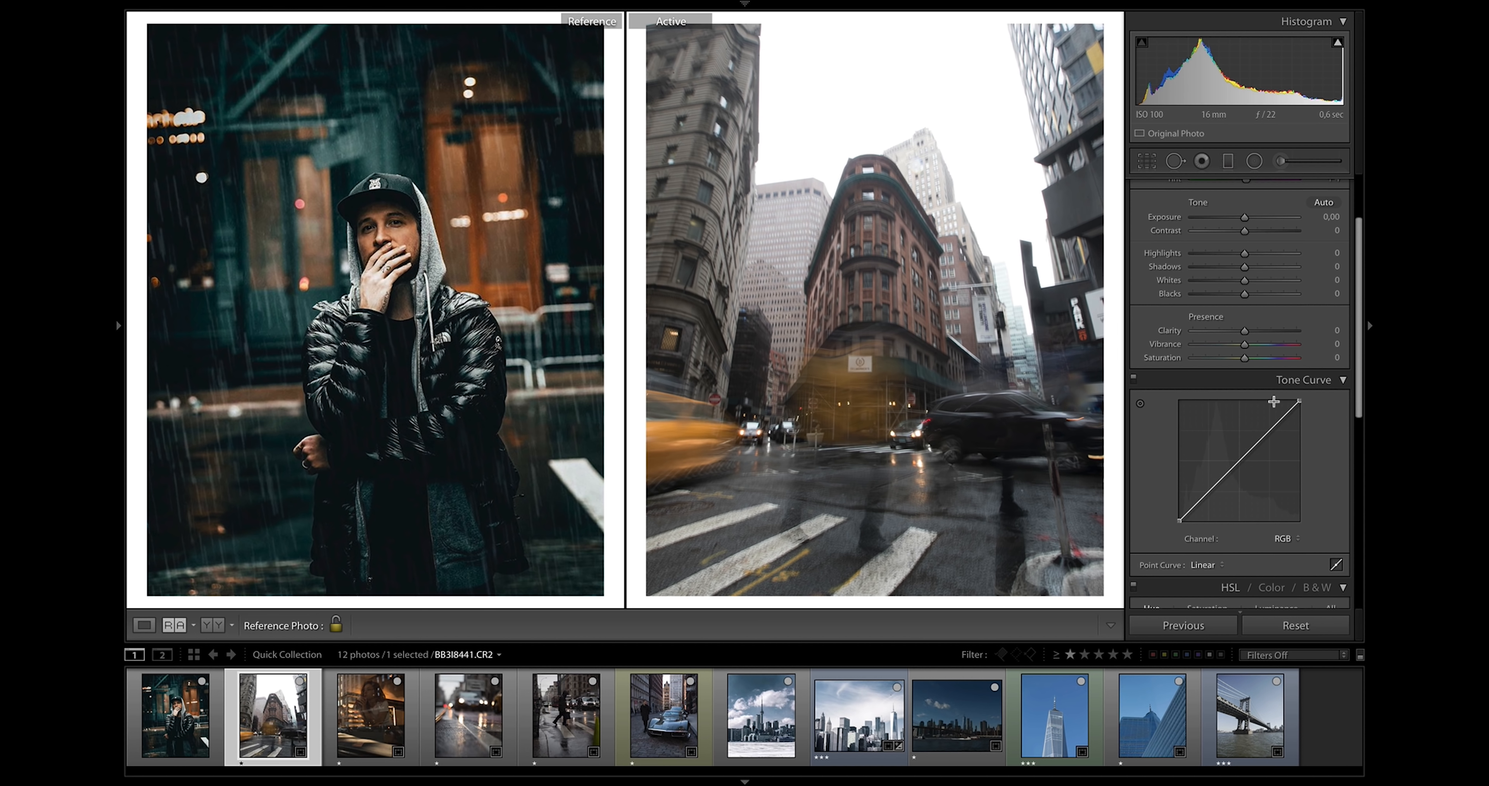
pyautogui.moveTo(1259, 440); pyautogui.dragTo(1260, 435)
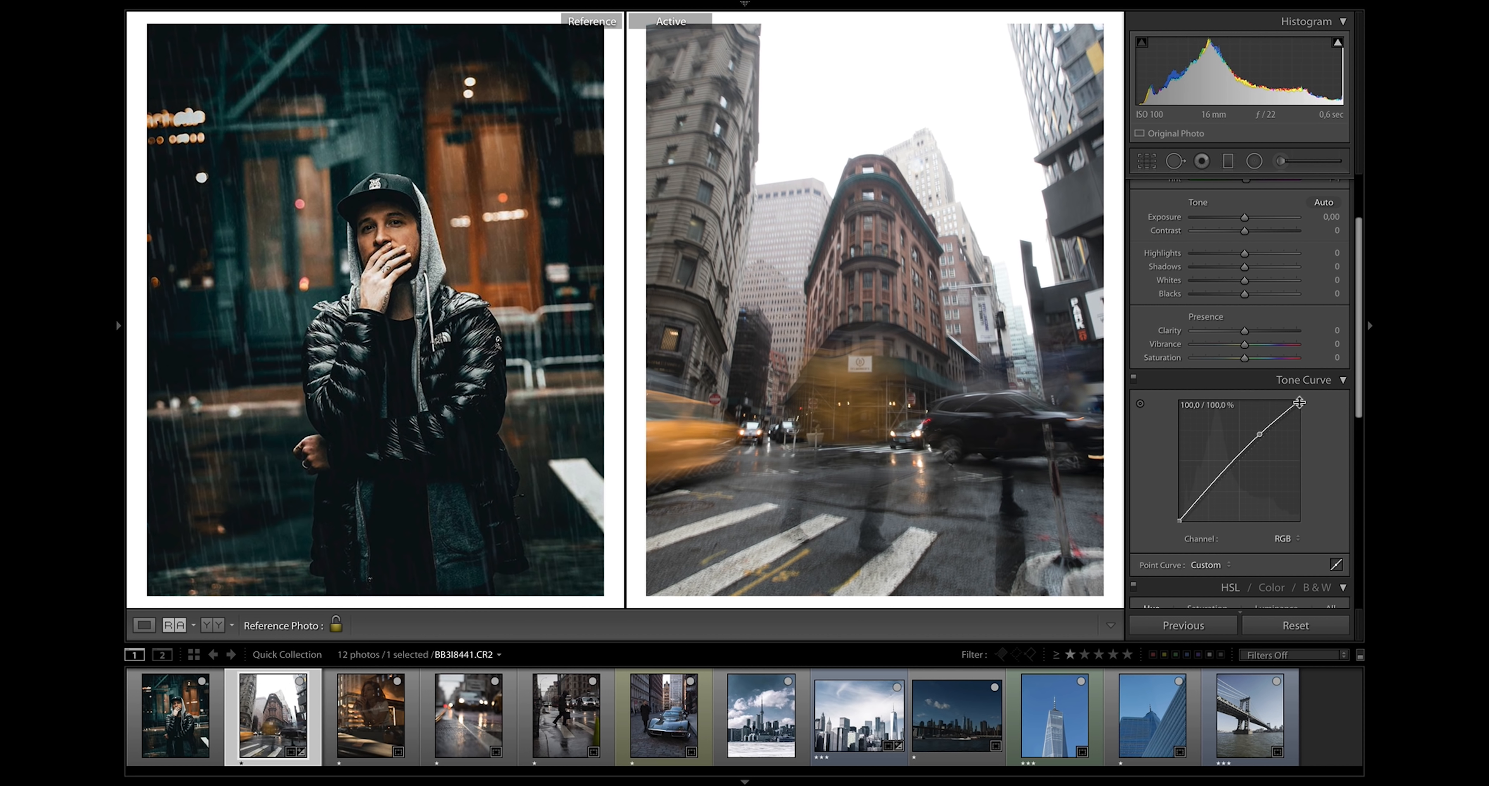
pyautogui.moveTo(1301, 403); pyautogui.dragTo(1301, 412)
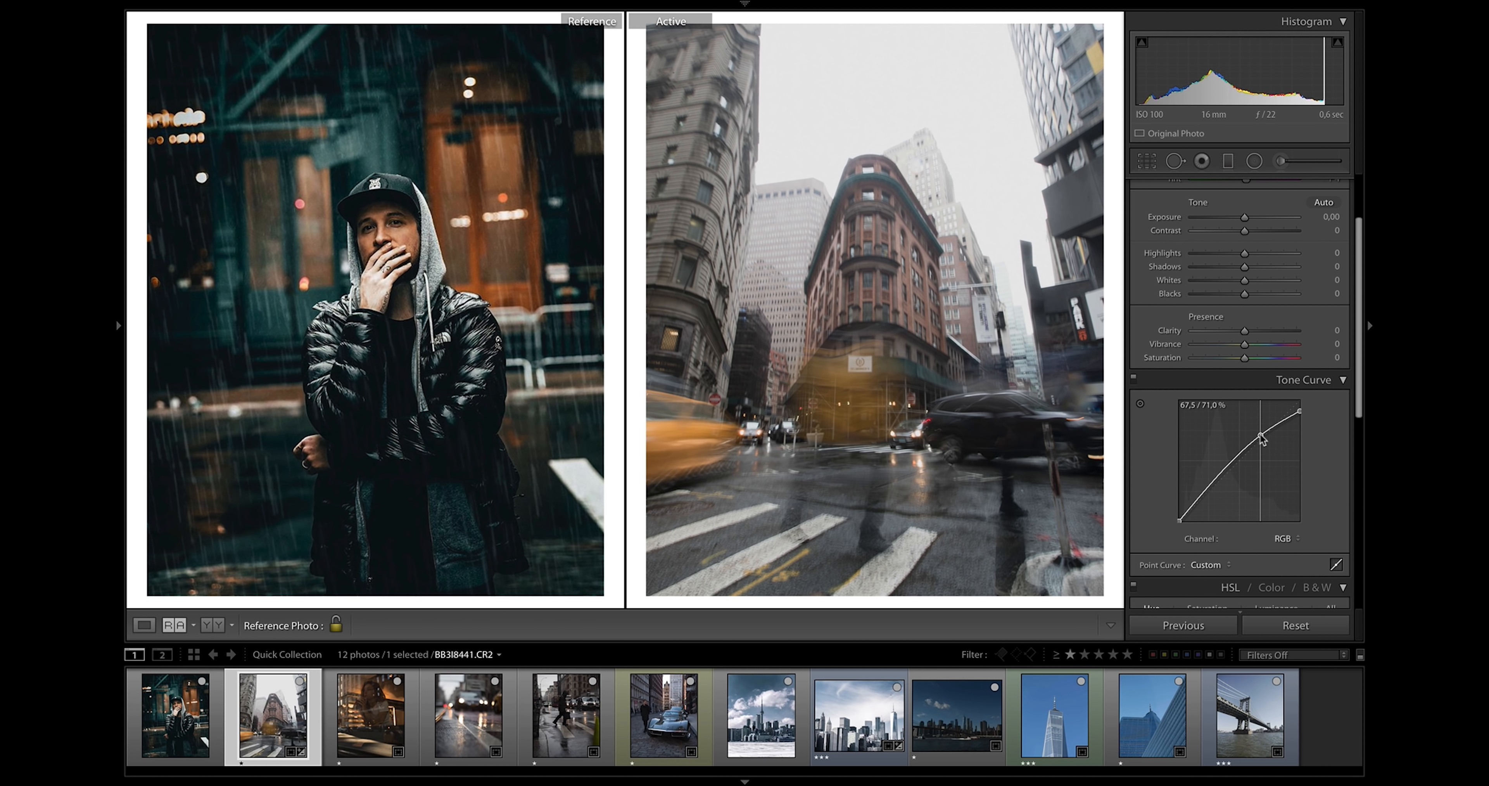
pyautogui.moveTo(1229, 465); pyautogui.dragTo(1209, 494)
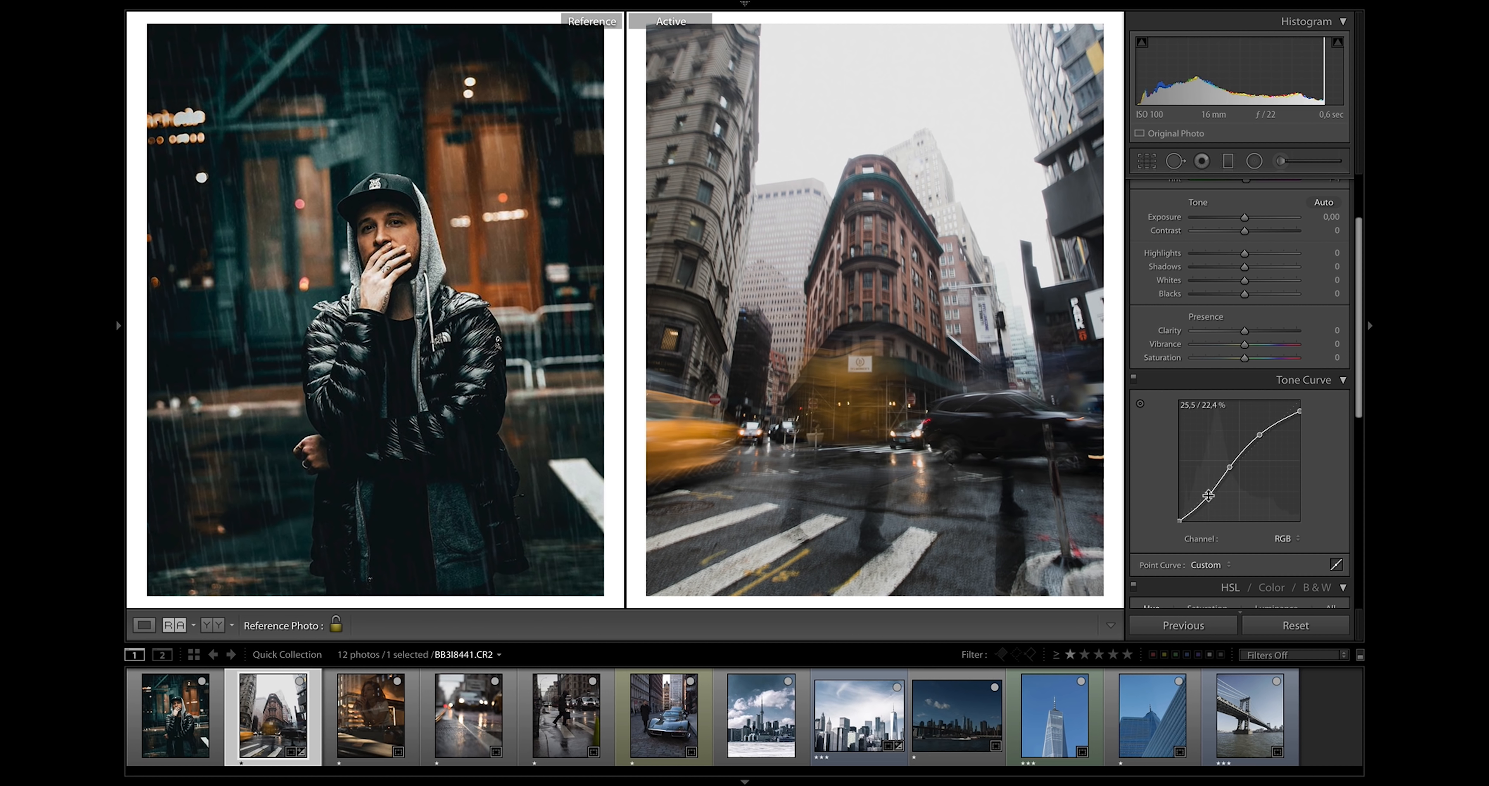
pyautogui.moveTo(1180, 521); pyautogui.dragTo(1178, 512)
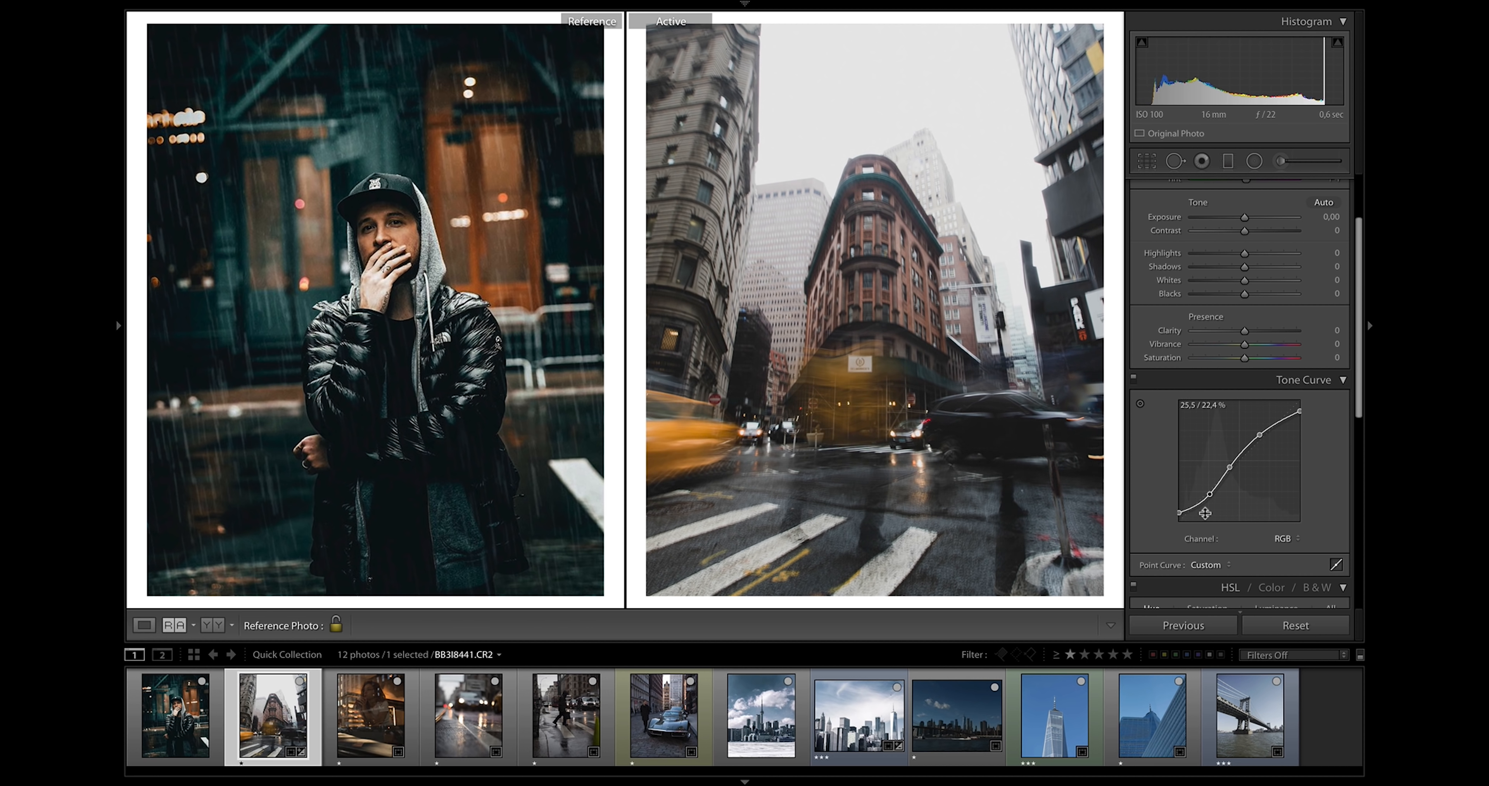
# - Shape the Red channel tone curve into an S-curve with an anchored midpoint and darkened shadows
pyautogui.click(1279, 536)
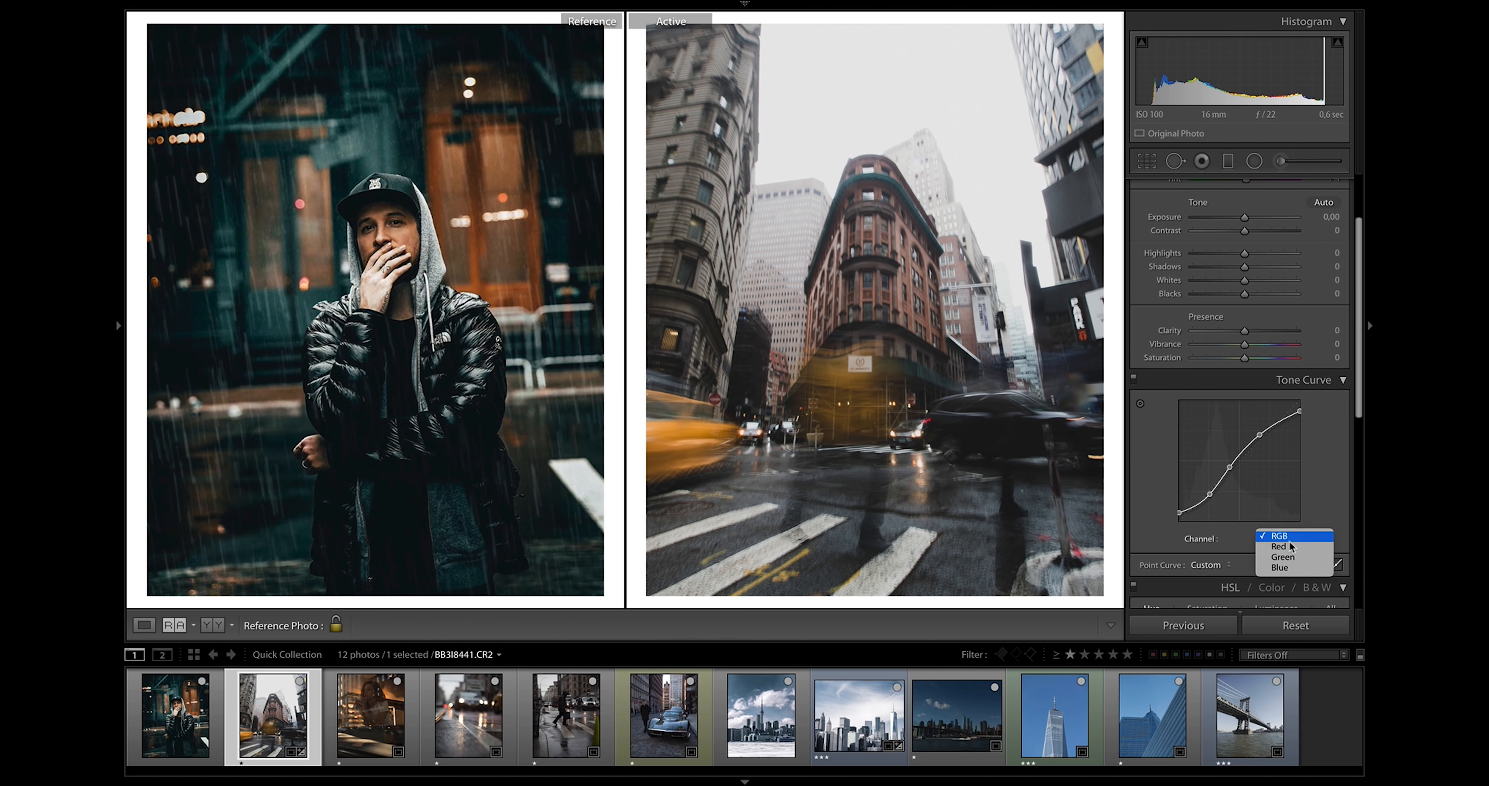
pyautogui.click(1289, 544)
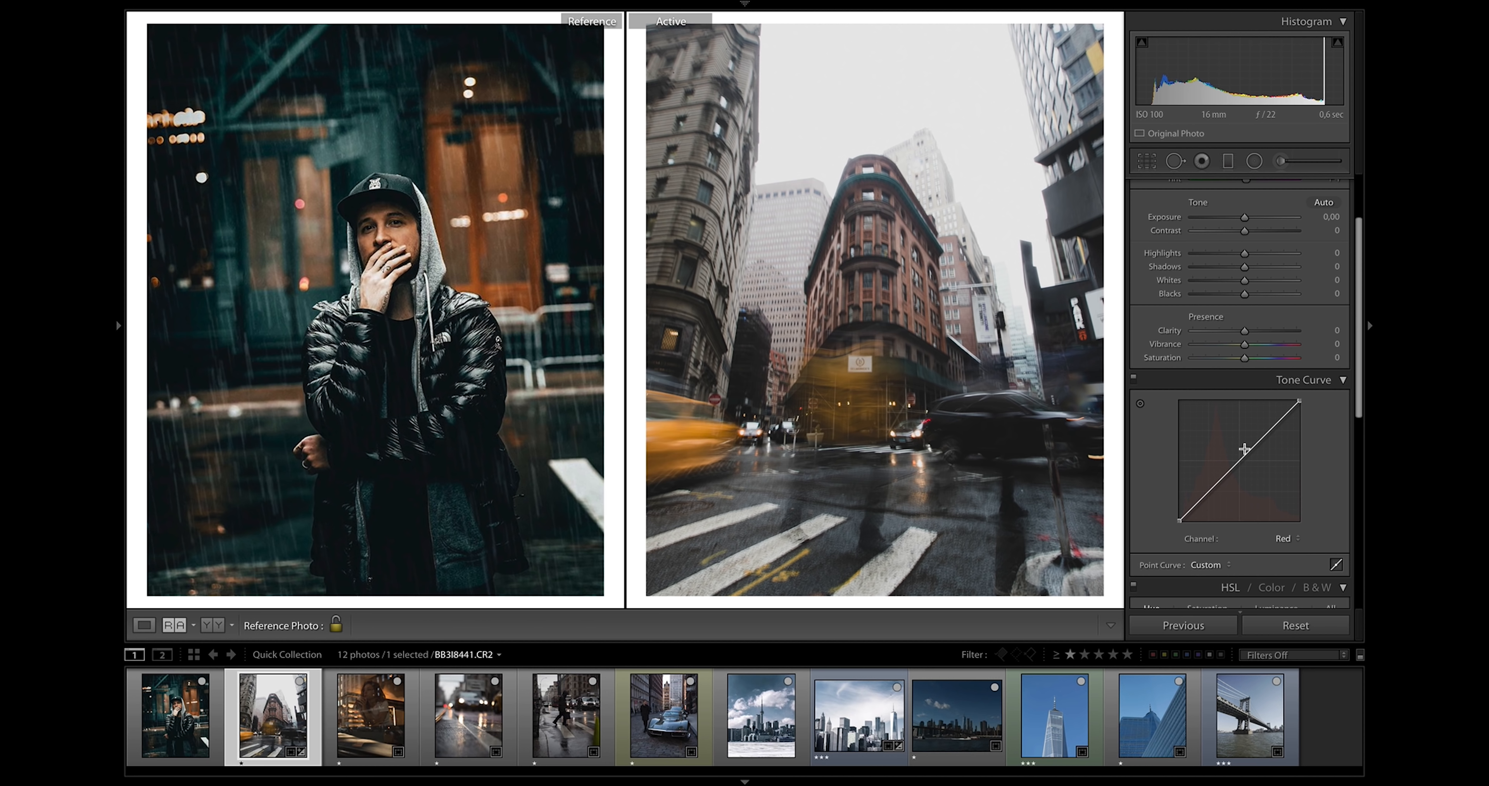
pyautogui.click(1239, 460)
pyautogui.moveTo(1239, 460); pyautogui.dragTo(1267, 430)
pyautogui.moveTo(1210, 492); pyautogui.dragTo(1211, 499)
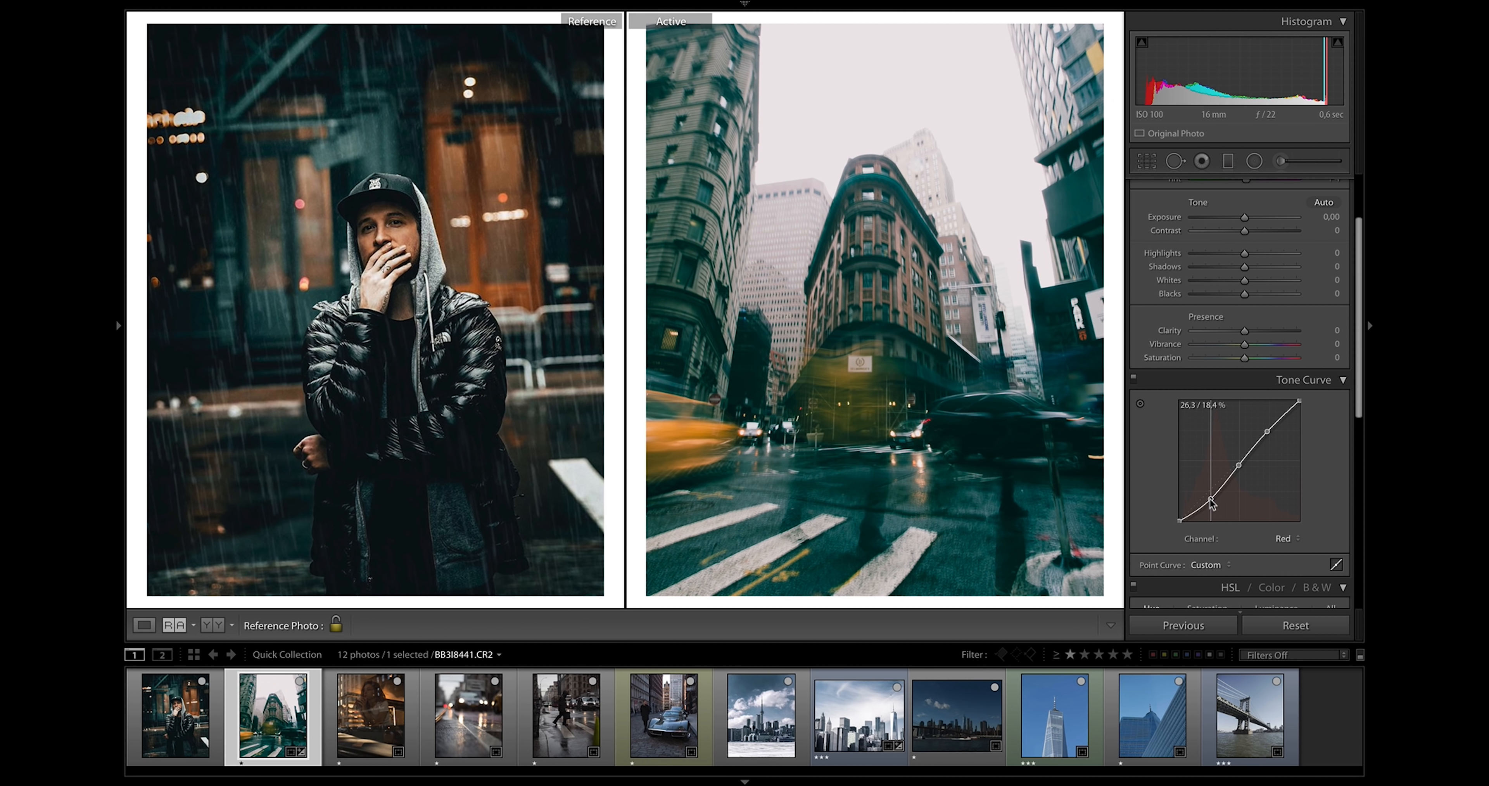
pyautogui.moveTo(1210, 499); pyautogui.dragTo(1210, 500)
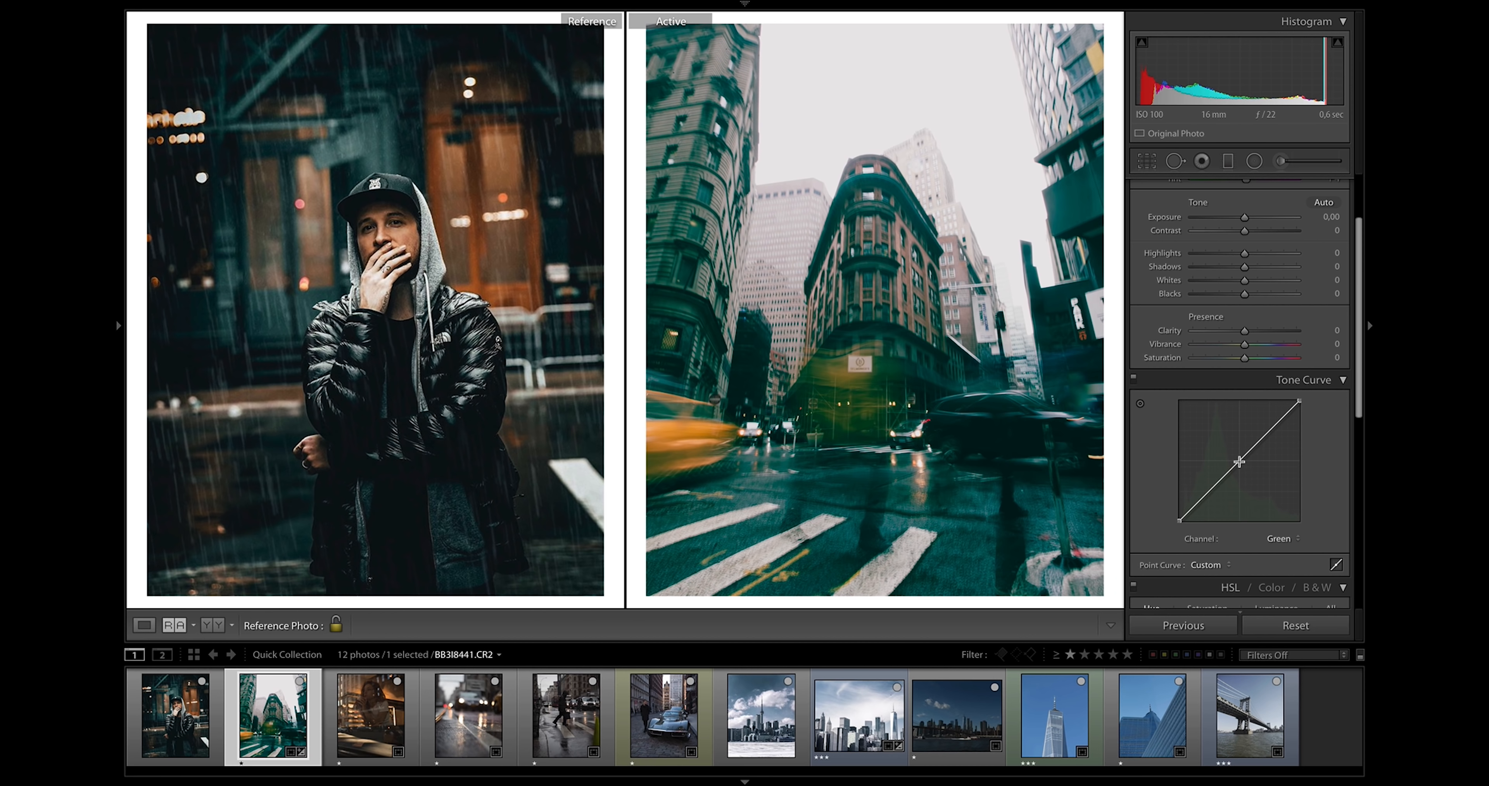
# - Shape the Green and Blue channel tone curves into S-curves with anchored midpoints, raised highlights and lowered shadows
pyautogui.click(1239, 461)
pyautogui.moveTo(1268, 430); pyautogui.dragTo(1268, 424)
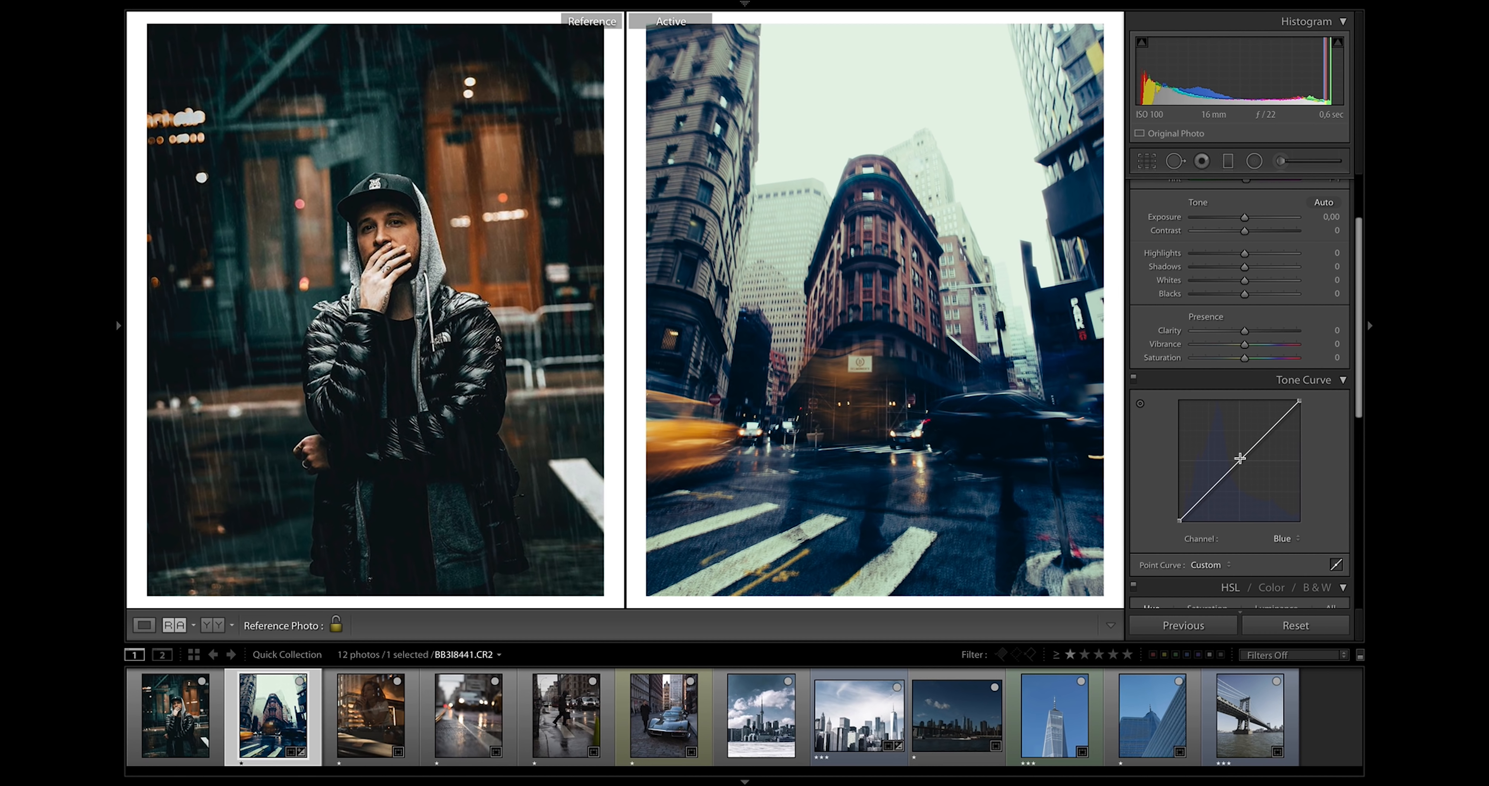
pyautogui.click(1239, 460)
pyautogui.moveTo(1269, 434); pyautogui.dragTo(1269, 426)
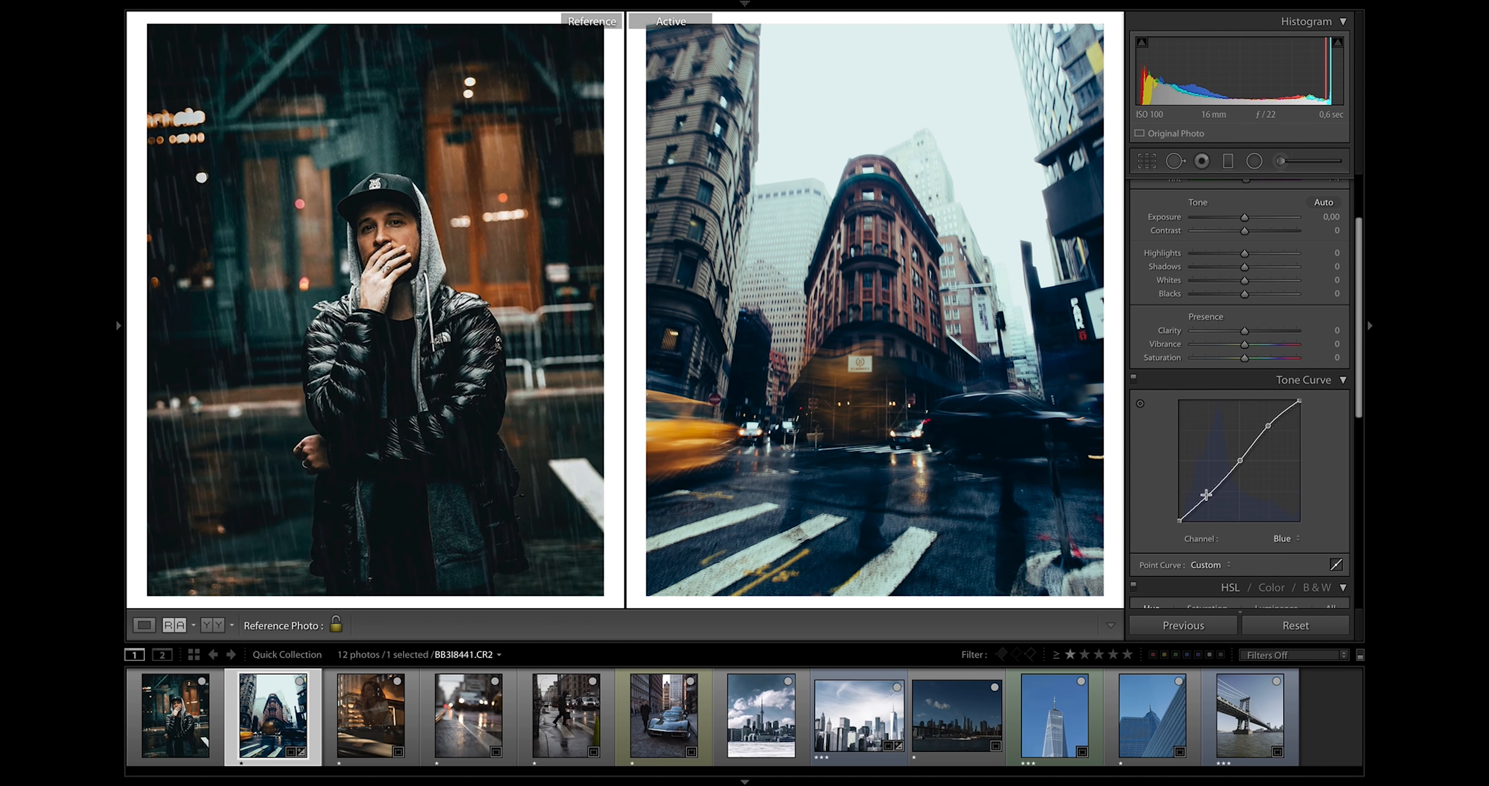
pyautogui.moveTo(1208, 491); pyautogui.dragTo(1209, 501)
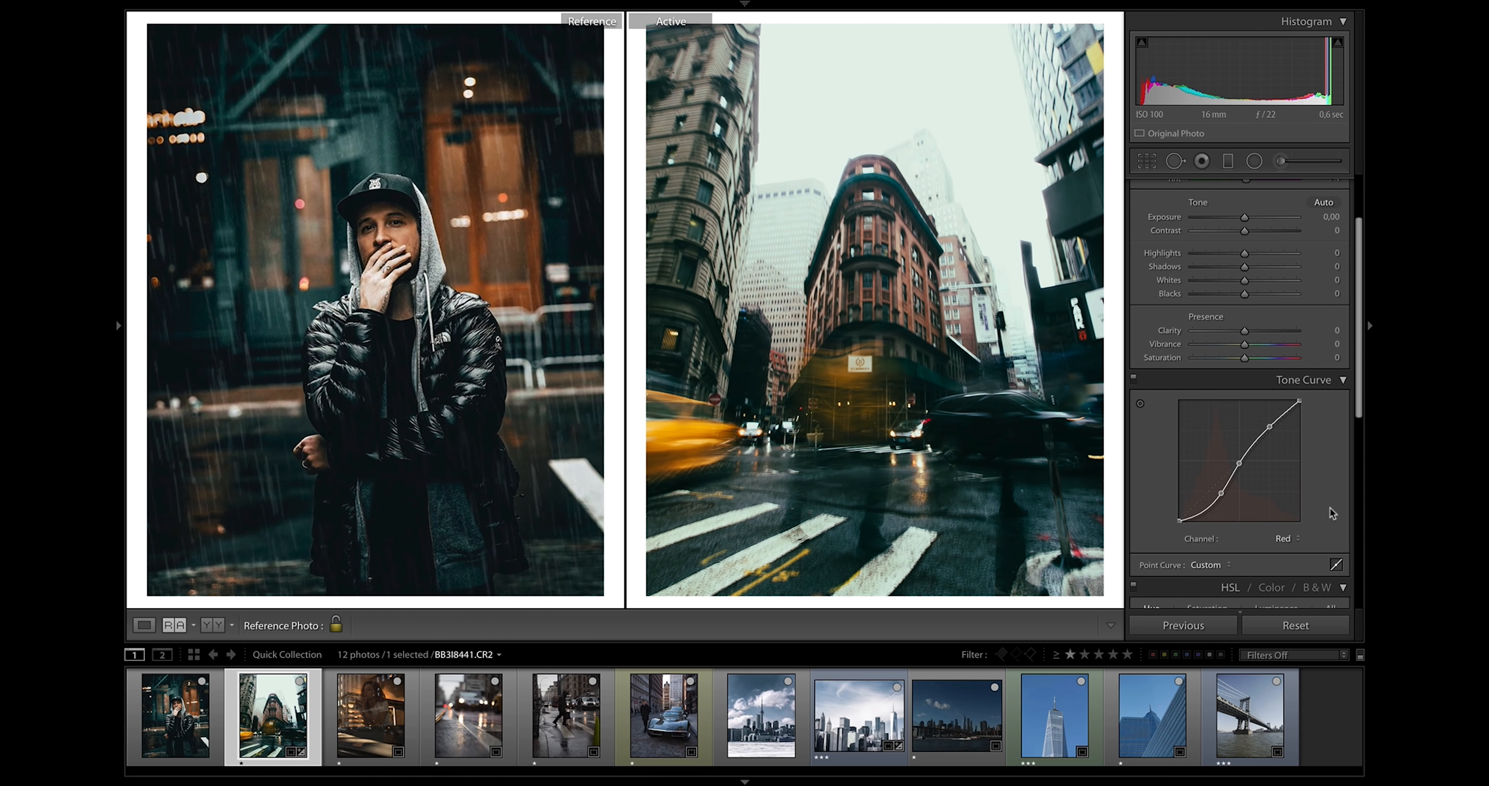
# - Review the individual colour channel tone curves and return to the combined RGB curve
pyautogui.click(1291, 541)
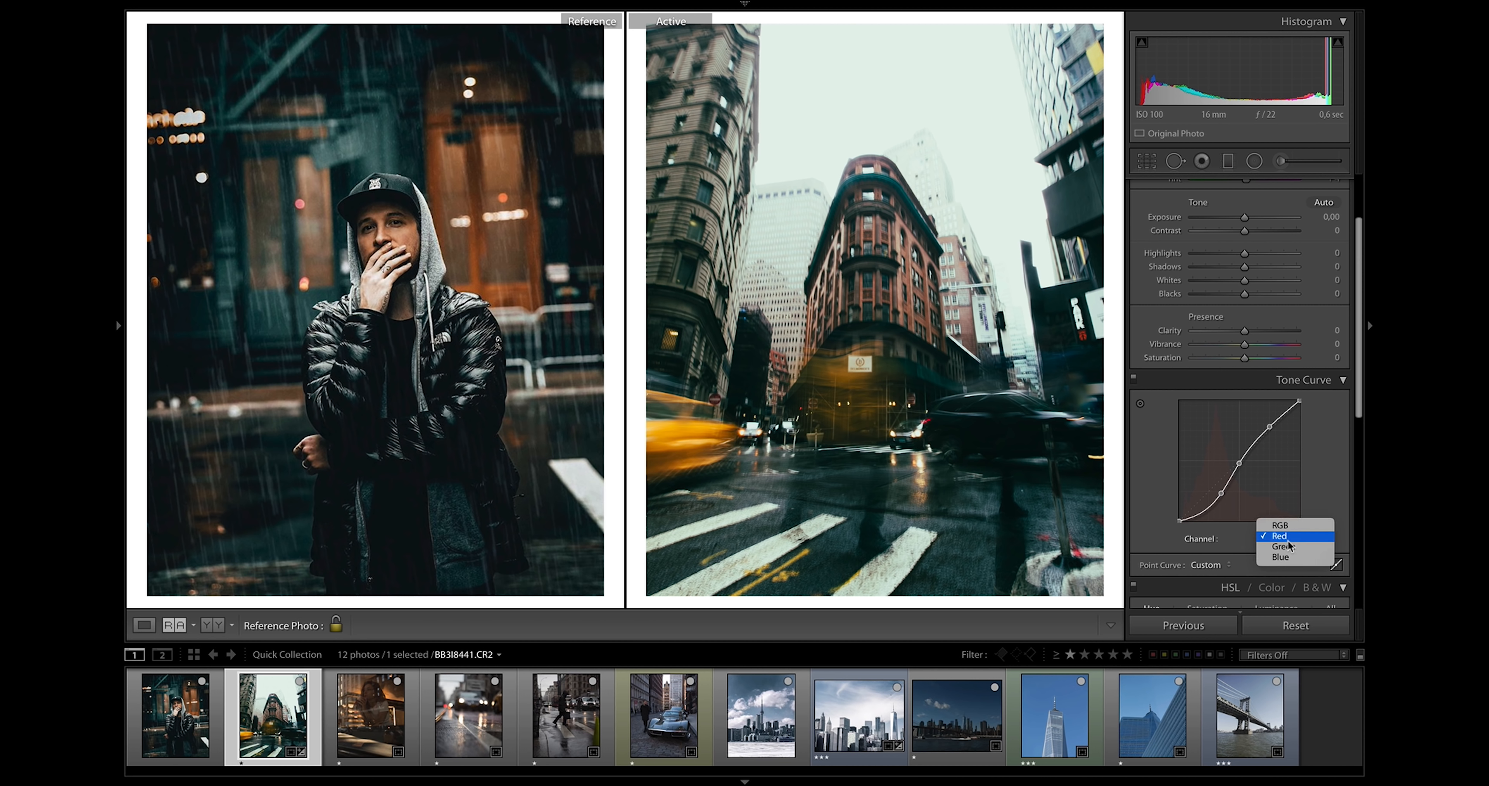
pyautogui.click(1298, 551)
pyautogui.click(1298, 538)
pyautogui.click(1294, 548)
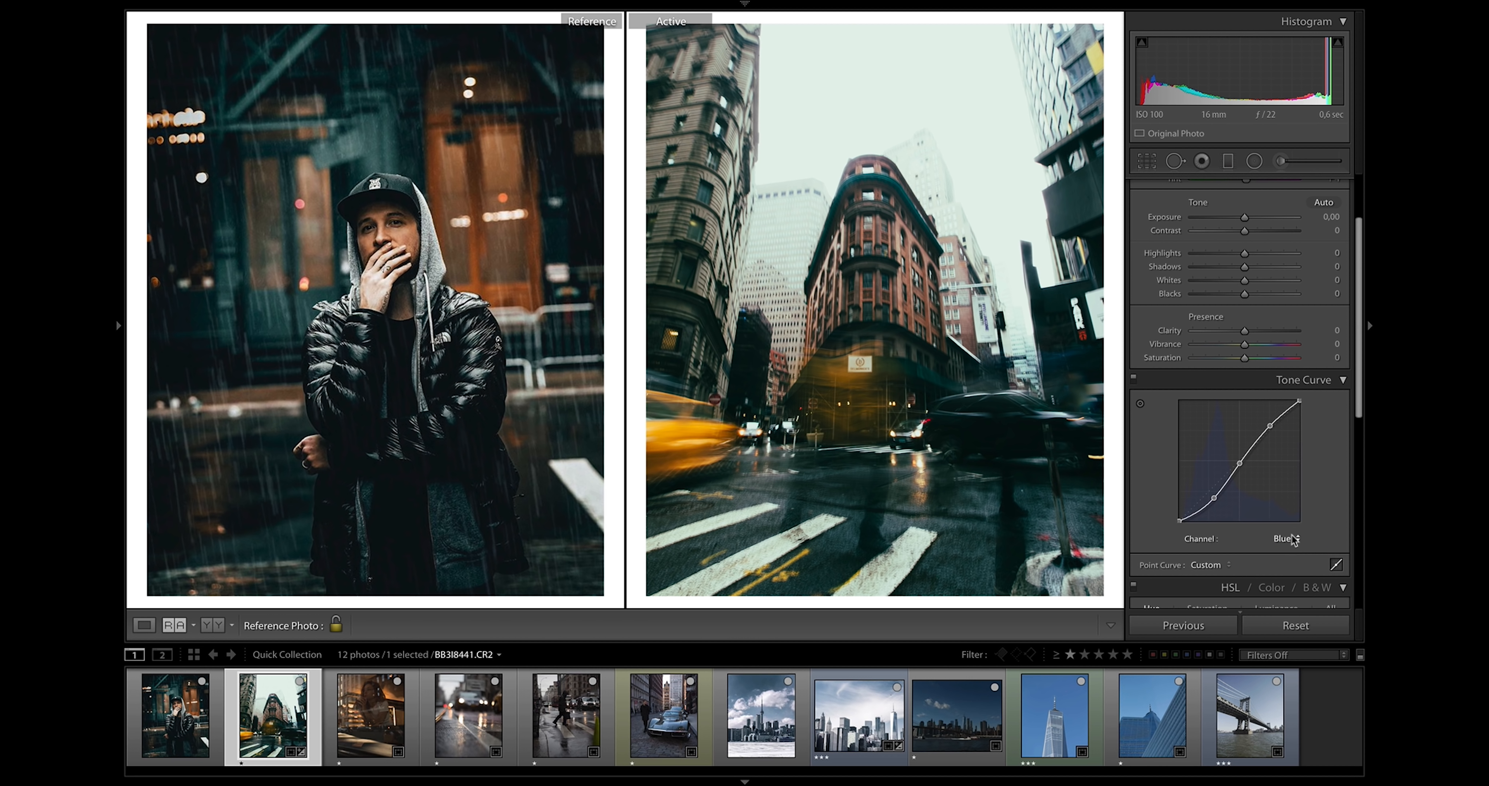
pyautogui.click(1297, 538)
pyautogui.click(1306, 505)
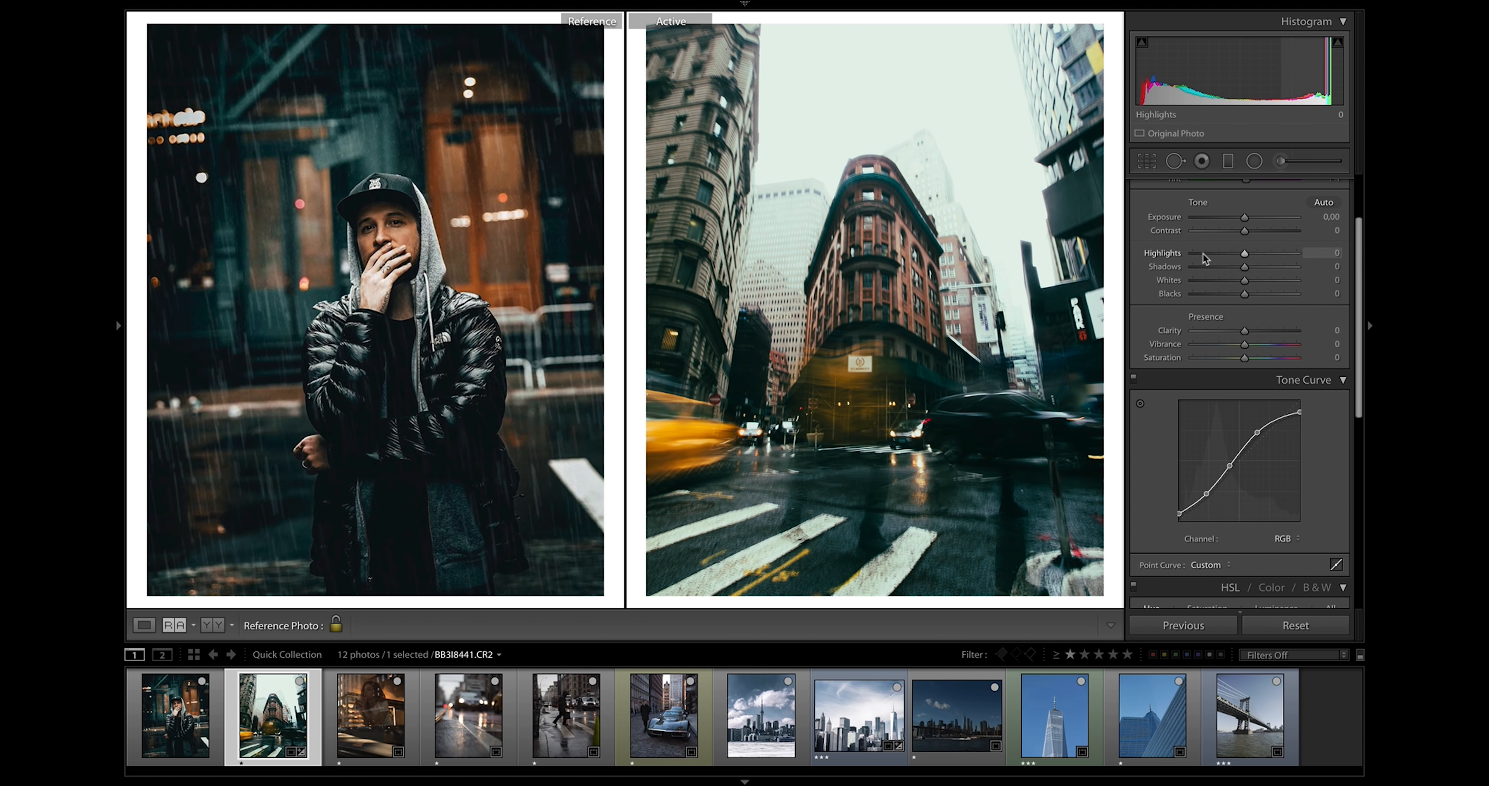
# - Set Highlights to −100, Shadows to +72, Whites to +40, Blacks to −31 and Saturation to −9
pyautogui.moveTo(1203, 252); pyautogui.dragTo(1177, 252)
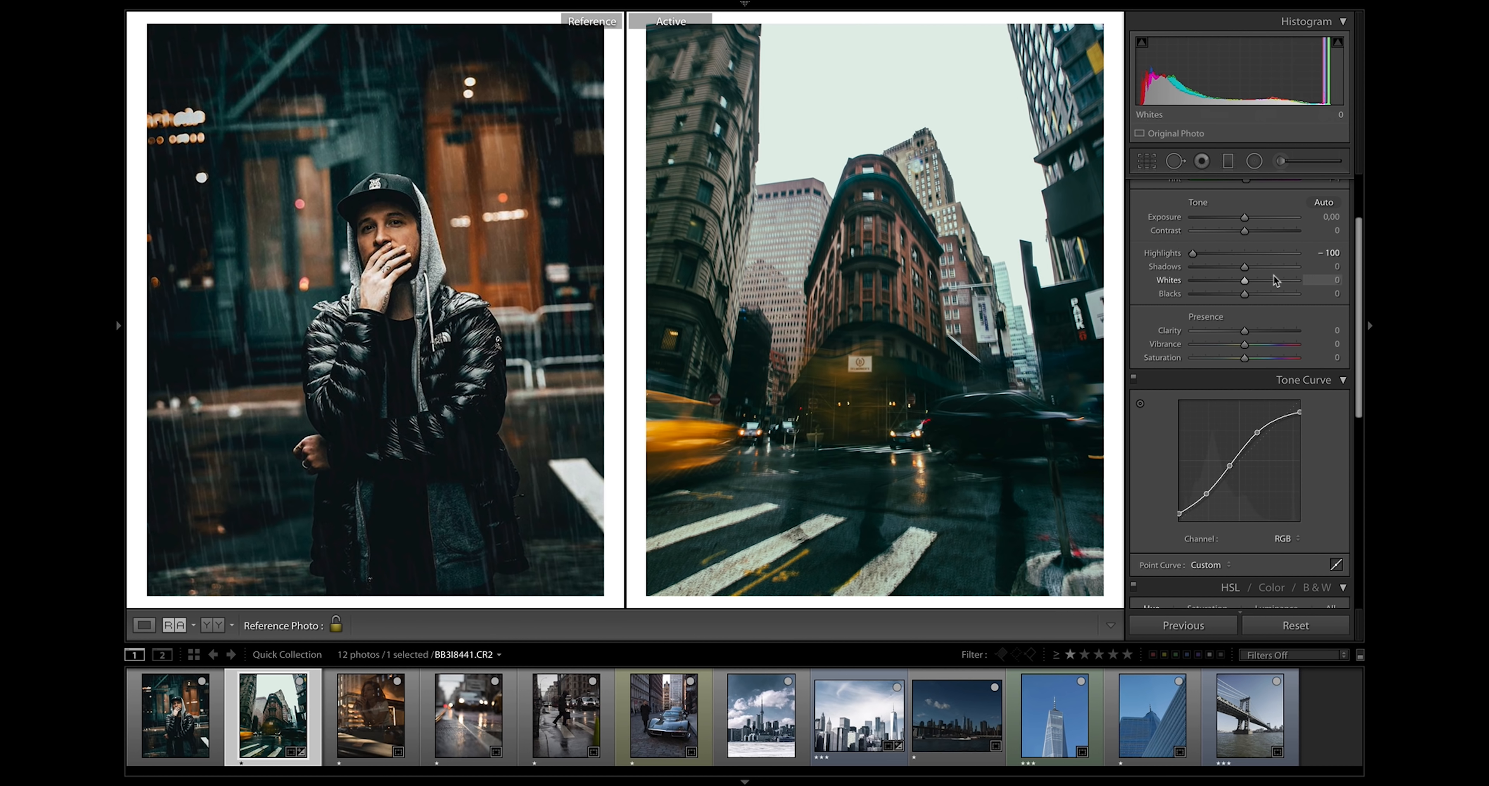
pyautogui.moveTo(1286, 267); pyautogui.dragTo(1281, 270)
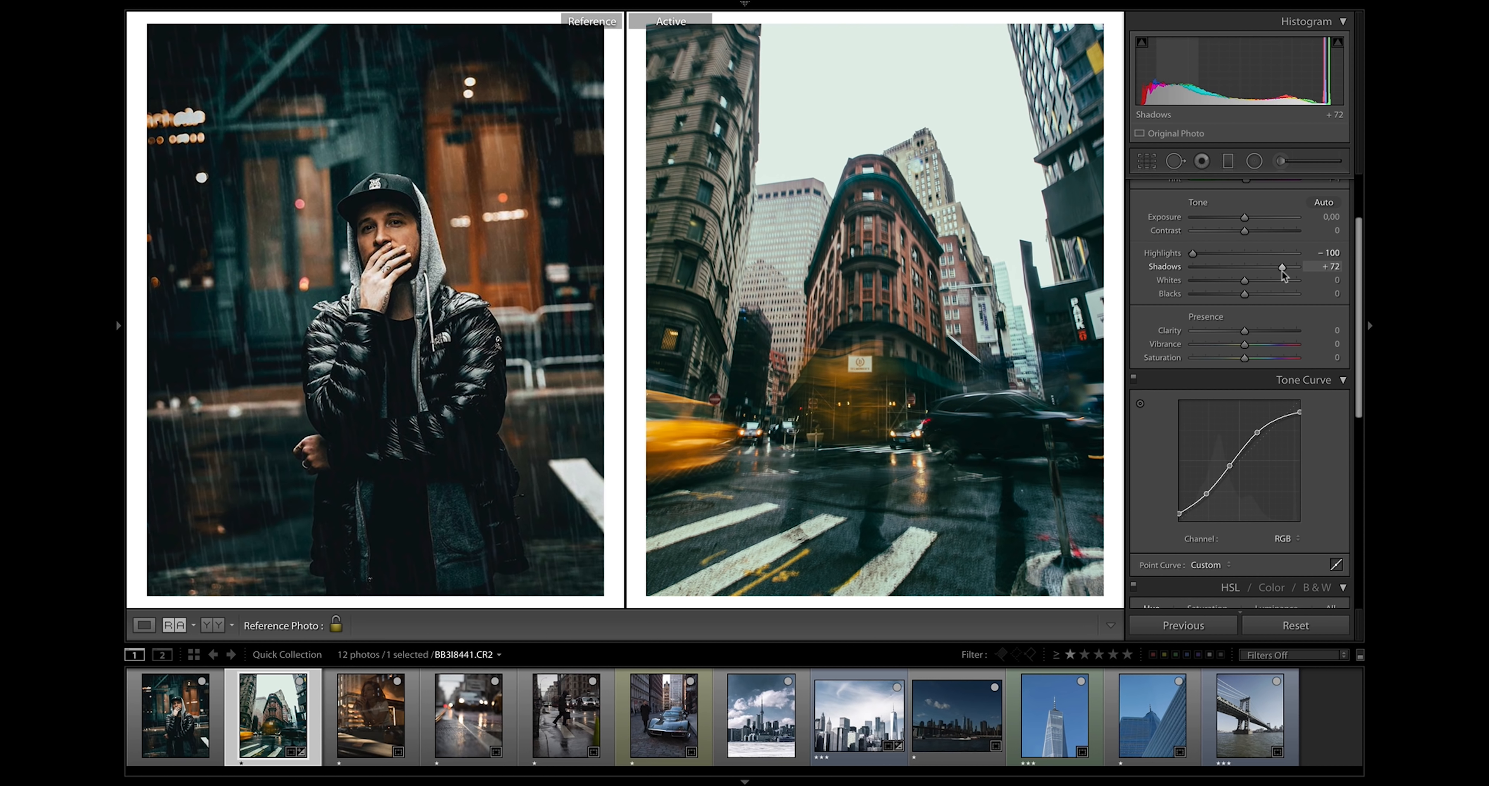
pyautogui.click(1266, 280)
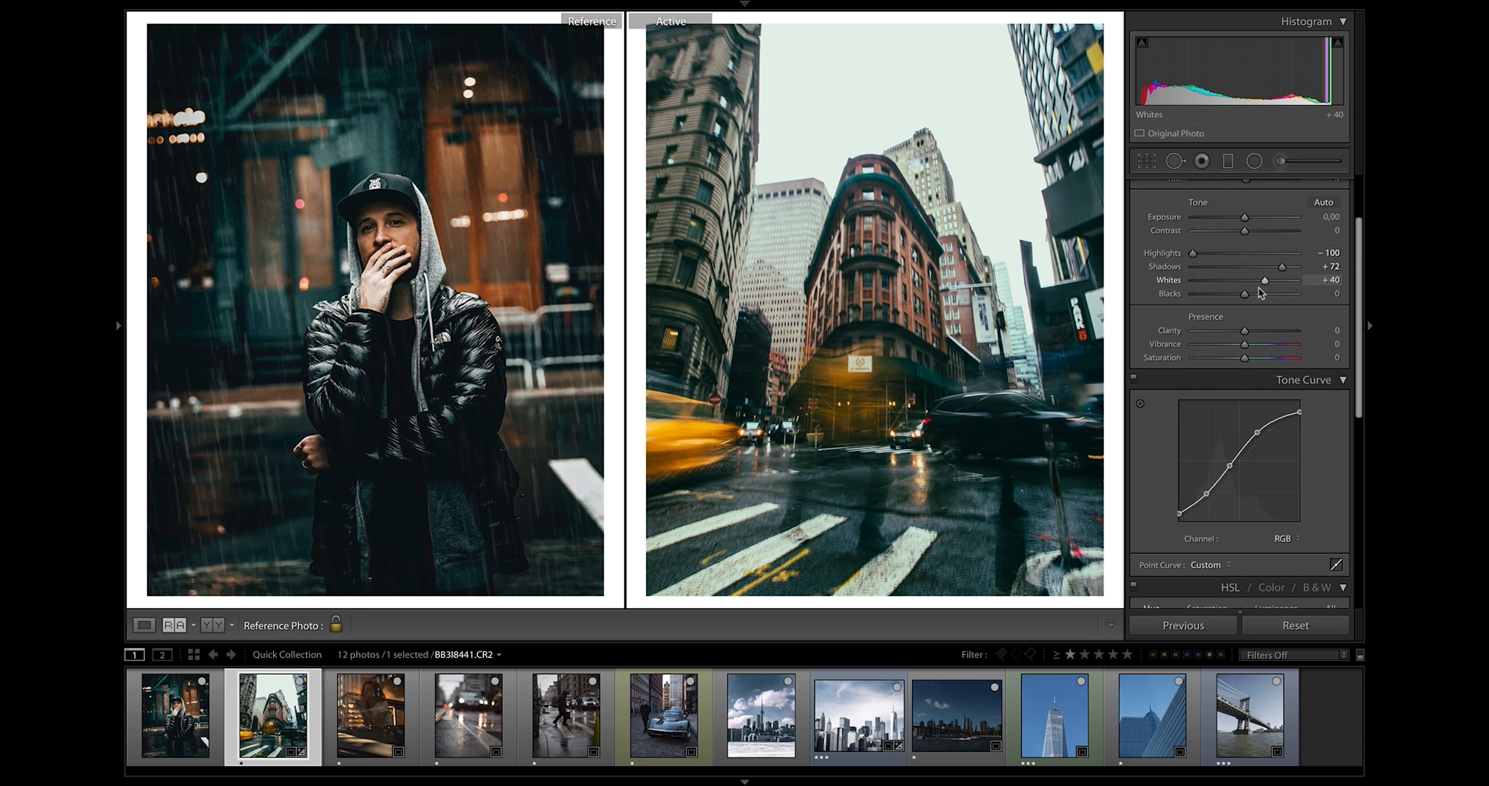
pyautogui.moveTo(1243, 295); pyautogui.dragTo(1228, 295)
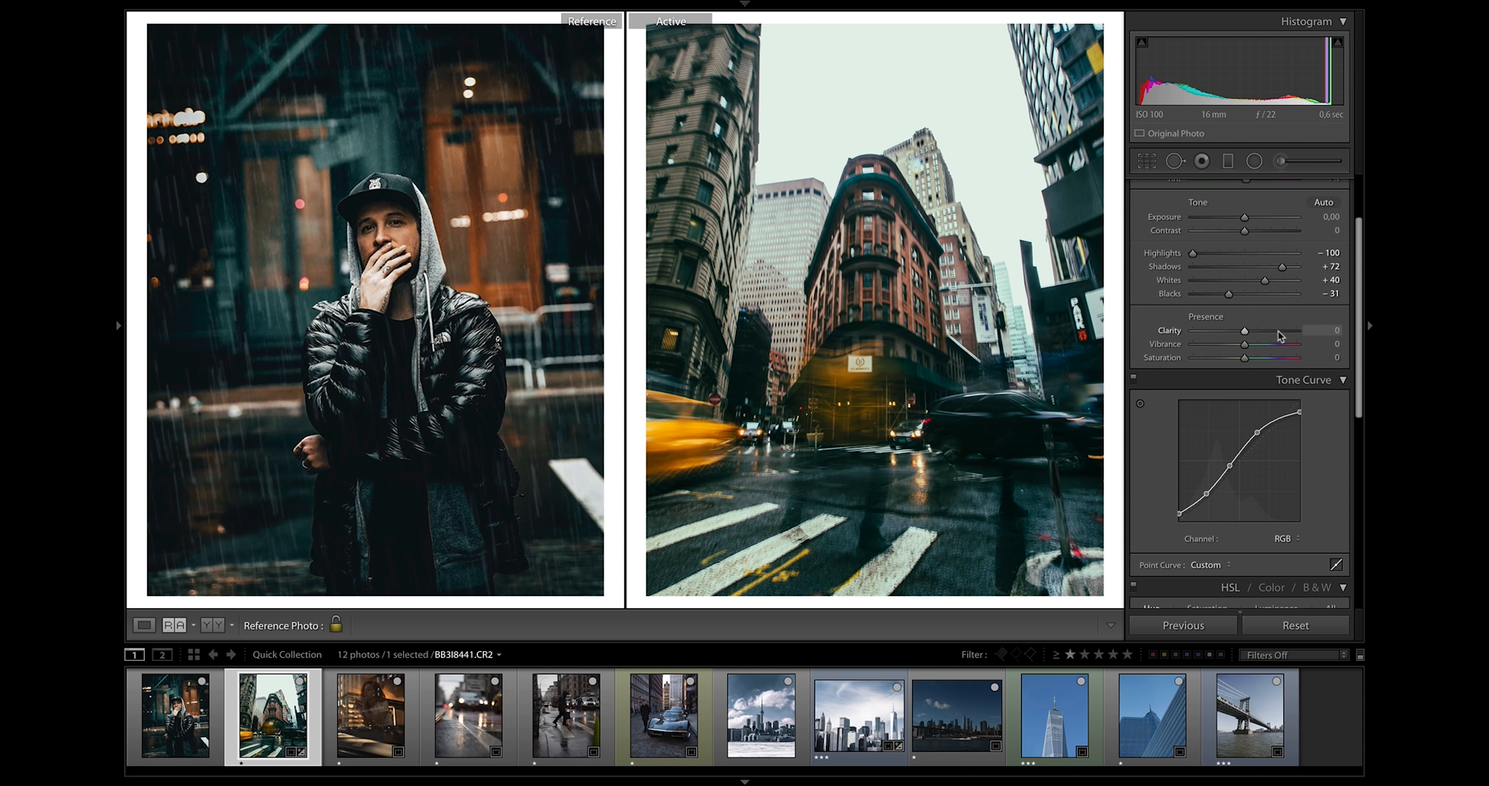
pyautogui.moveTo(1244, 359); pyautogui.dragTo(1240, 359)
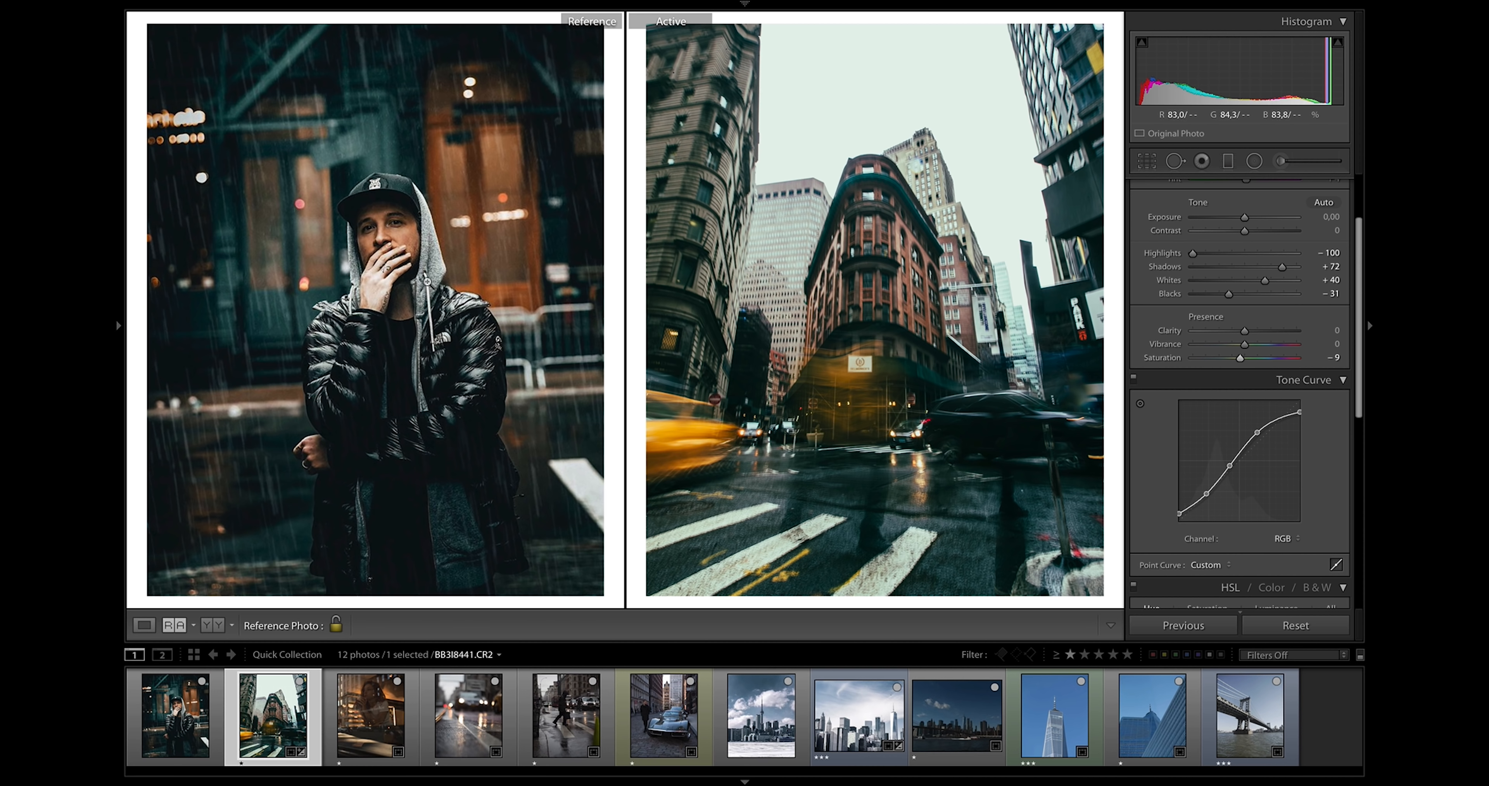
# - Set the HSL hue of Orange to −21 and Yellow to −74, and lower the Green hue
pyautogui.scroll(-3, 1229, 478)
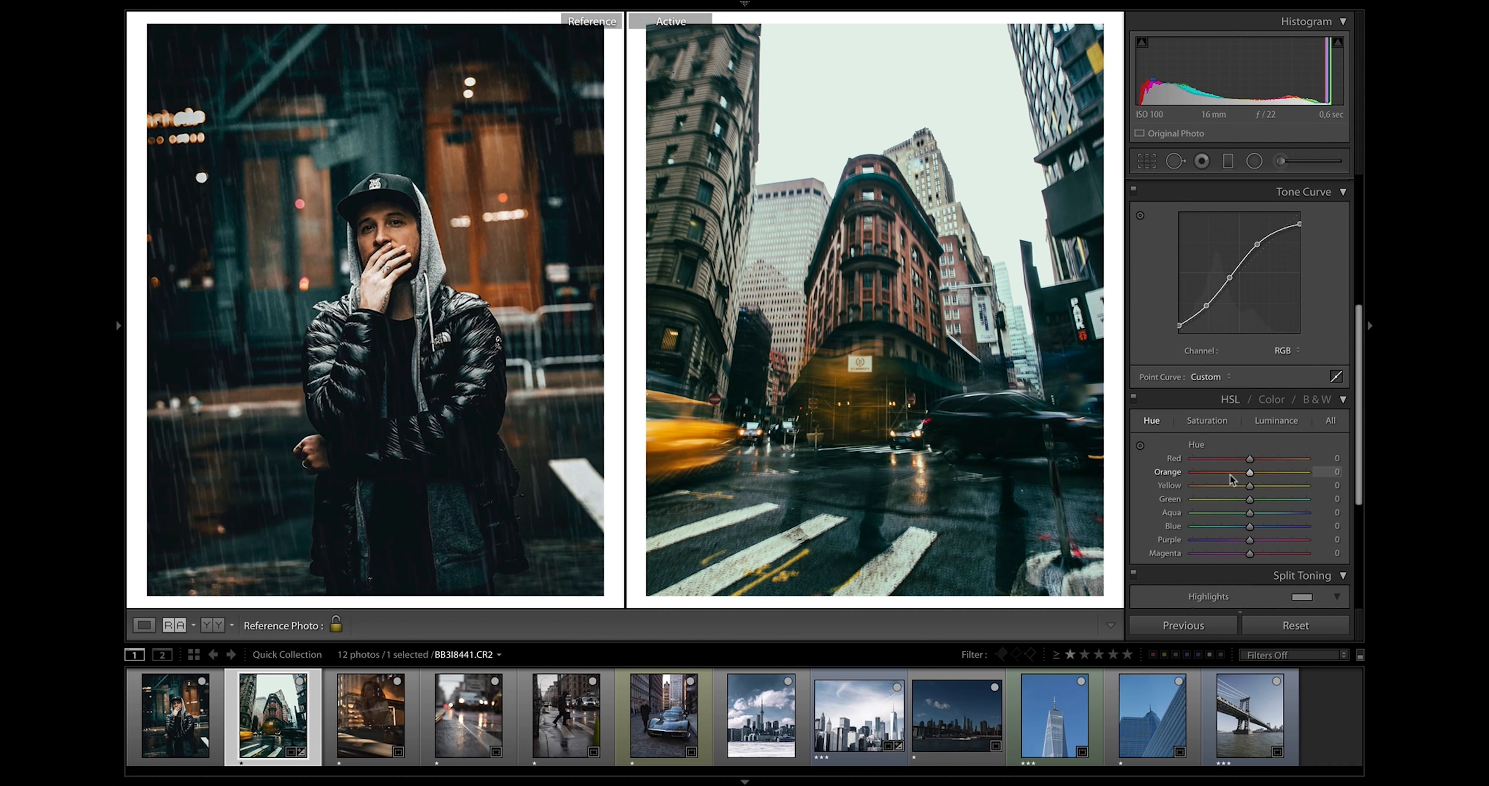
pyautogui.click(1230, 473)
pyautogui.moveTo(1219, 490); pyautogui.dragTo(1203, 488)
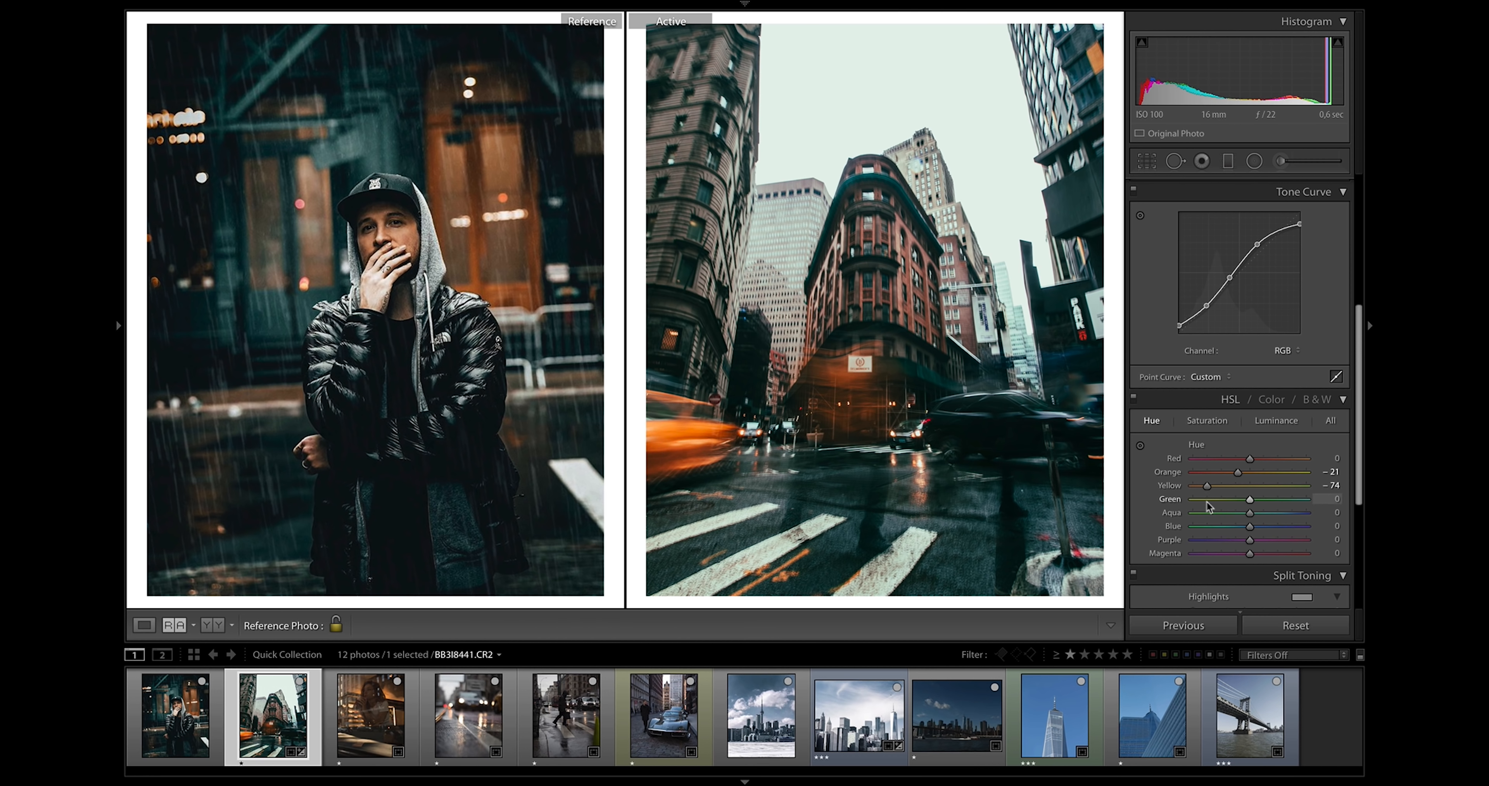
pyautogui.moveTo(1208, 499); pyautogui.dragTo(1197, 500)
# - Set HSL saturation to Orange +32, Yellow +50 and Blue −47, reduce Purple and Magenta, and set Orange luminance to +34
pyautogui.click(1209, 421)
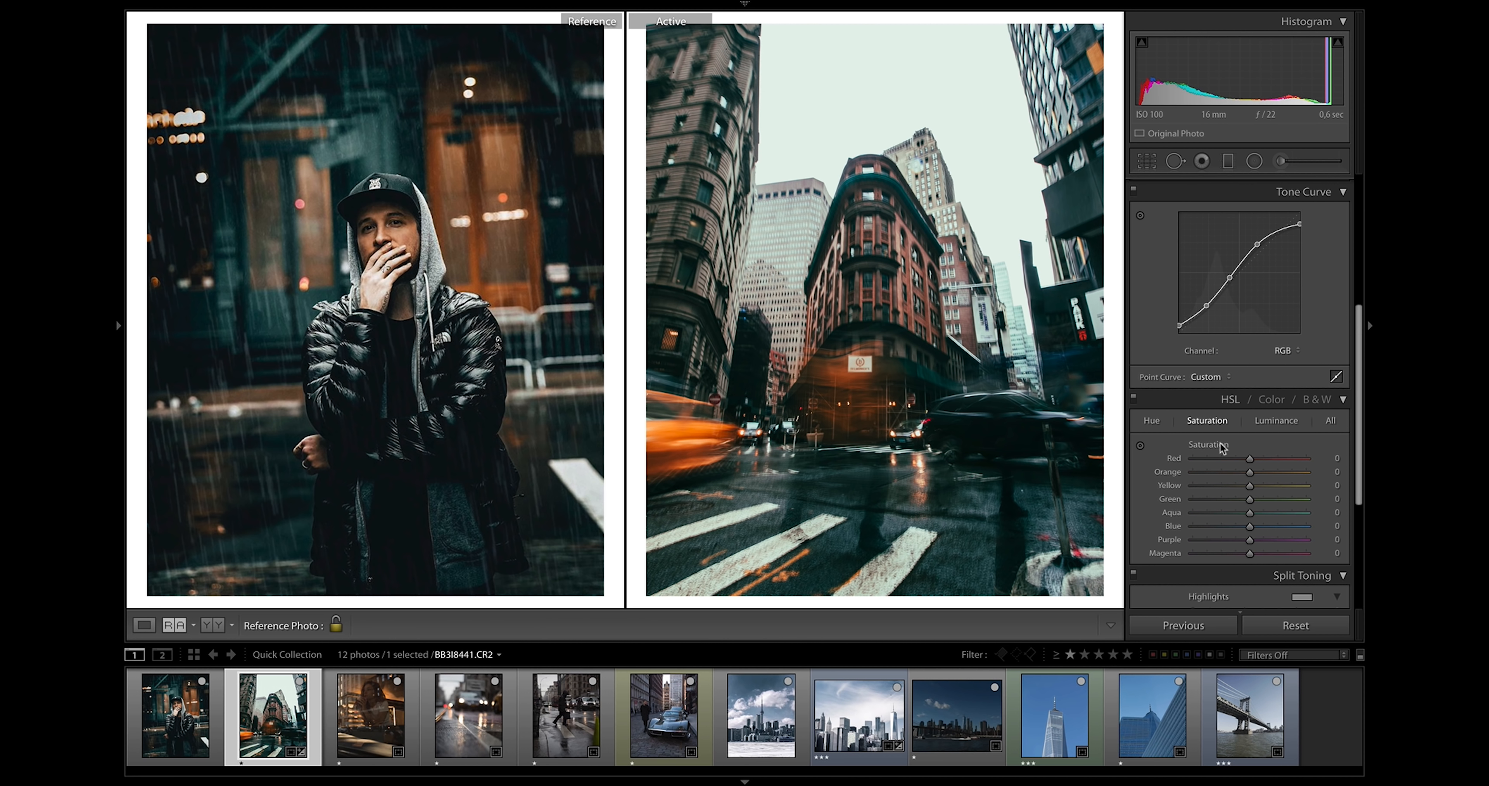
pyautogui.moveTo(1250, 472); pyautogui.dragTo(1224, 530)
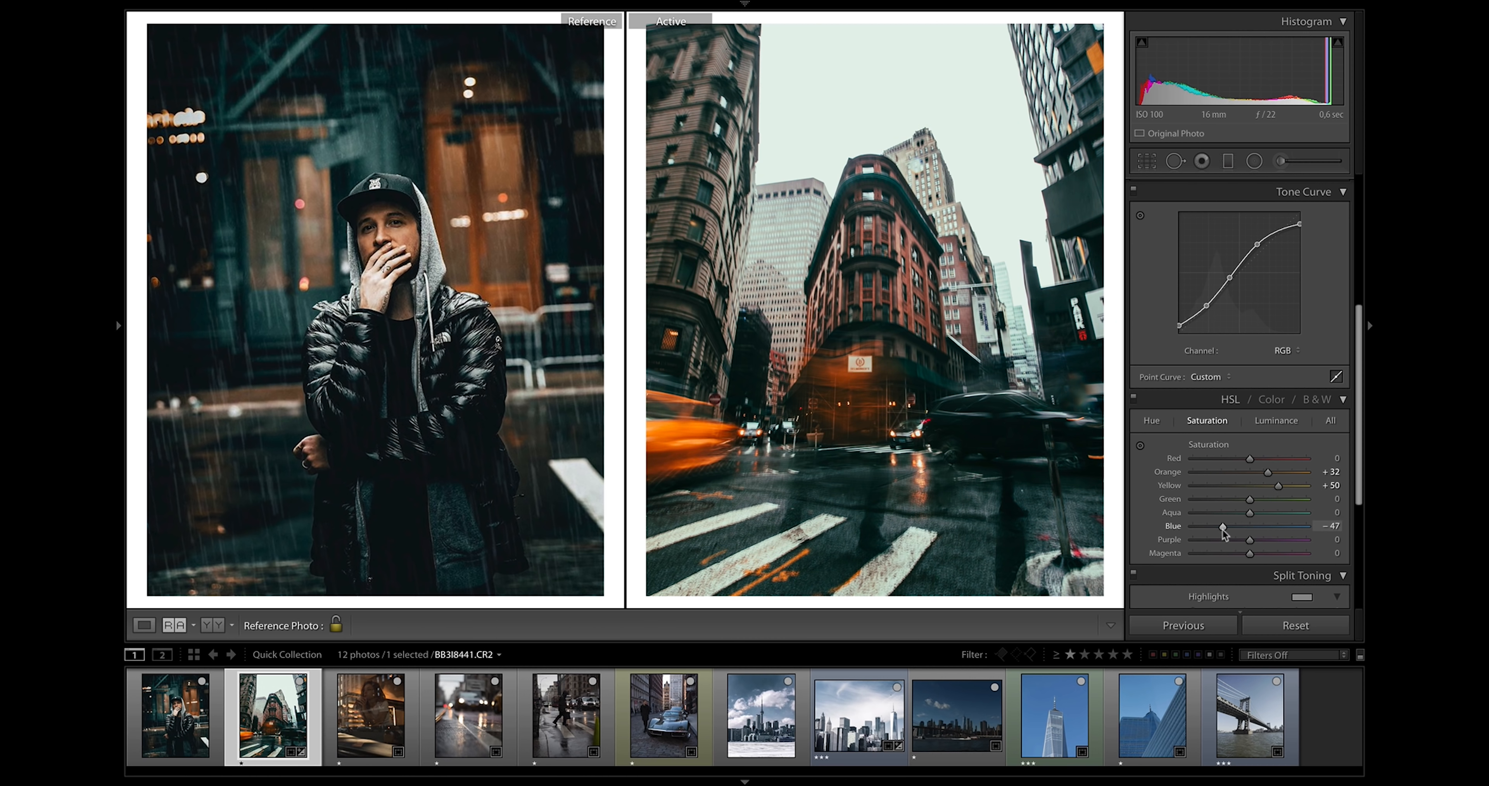
pyautogui.click(1221, 539)
pyautogui.click(1220, 553)
pyautogui.click(1276, 420)
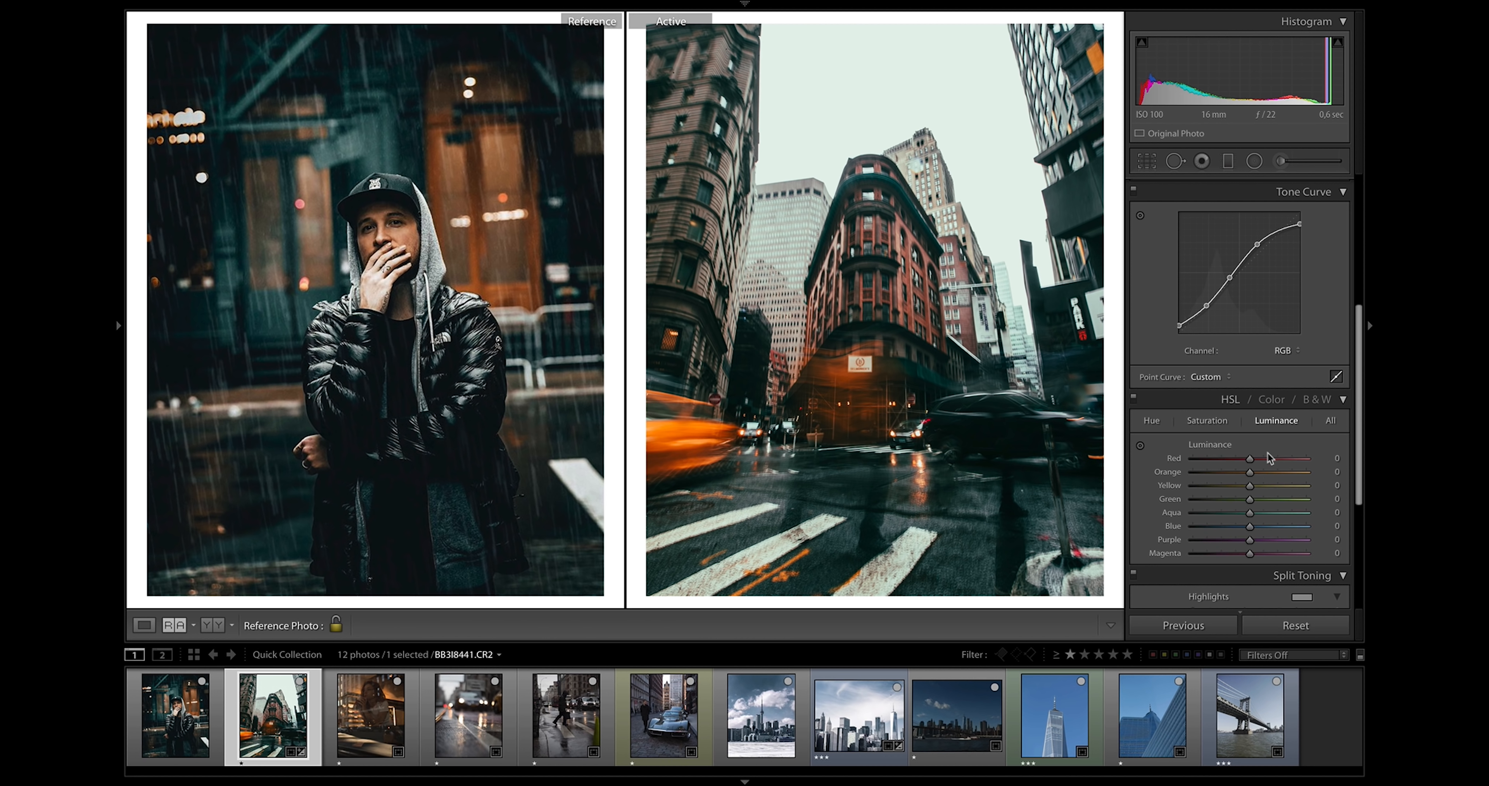
pyautogui.click(1263, 471)
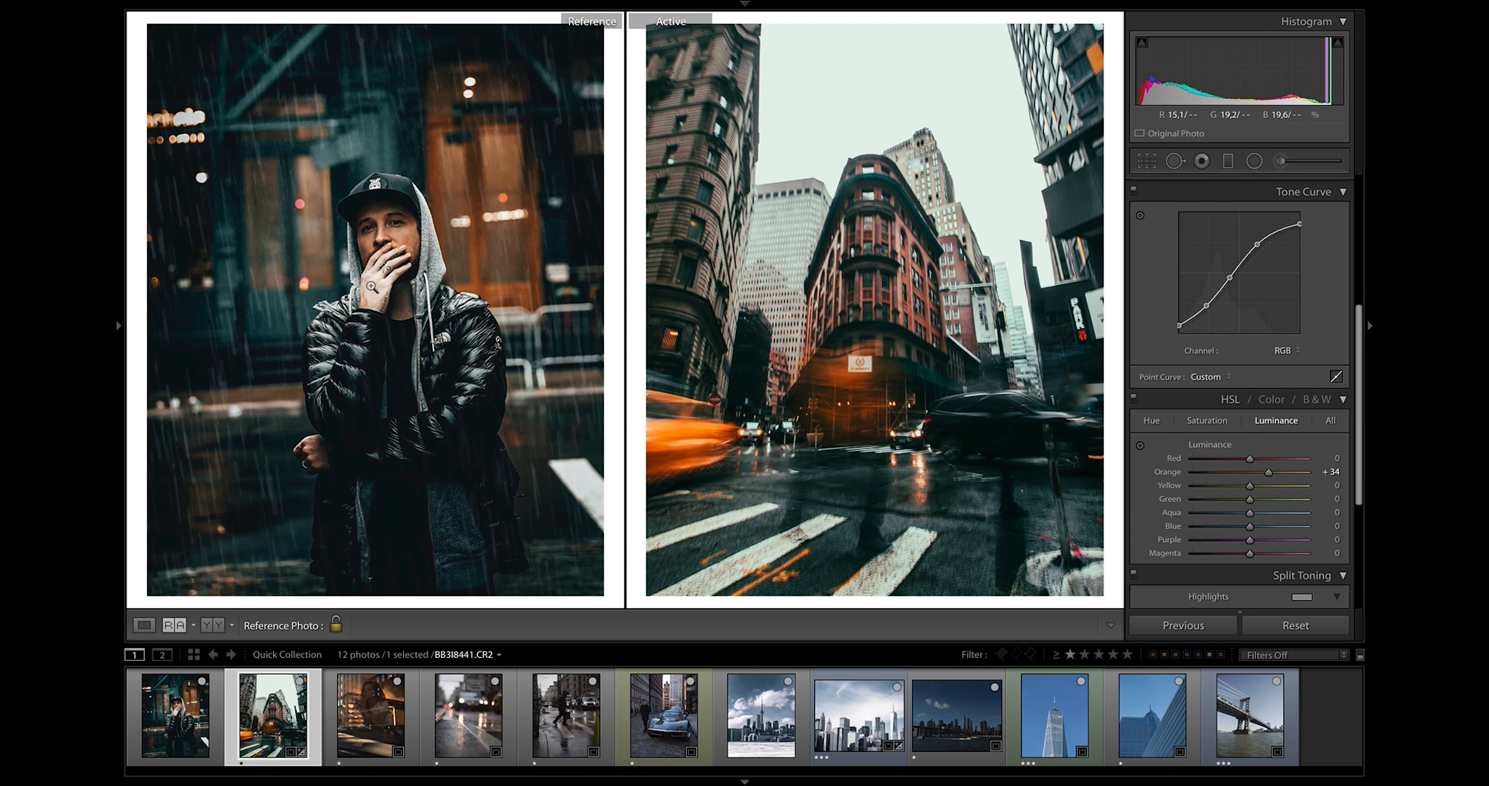
# - Split-tone the photo with shadows at hue 215, saturation 10, and highlights at hue 39, saturation 8
pyautogui.scroll(-3, 1223, 488)
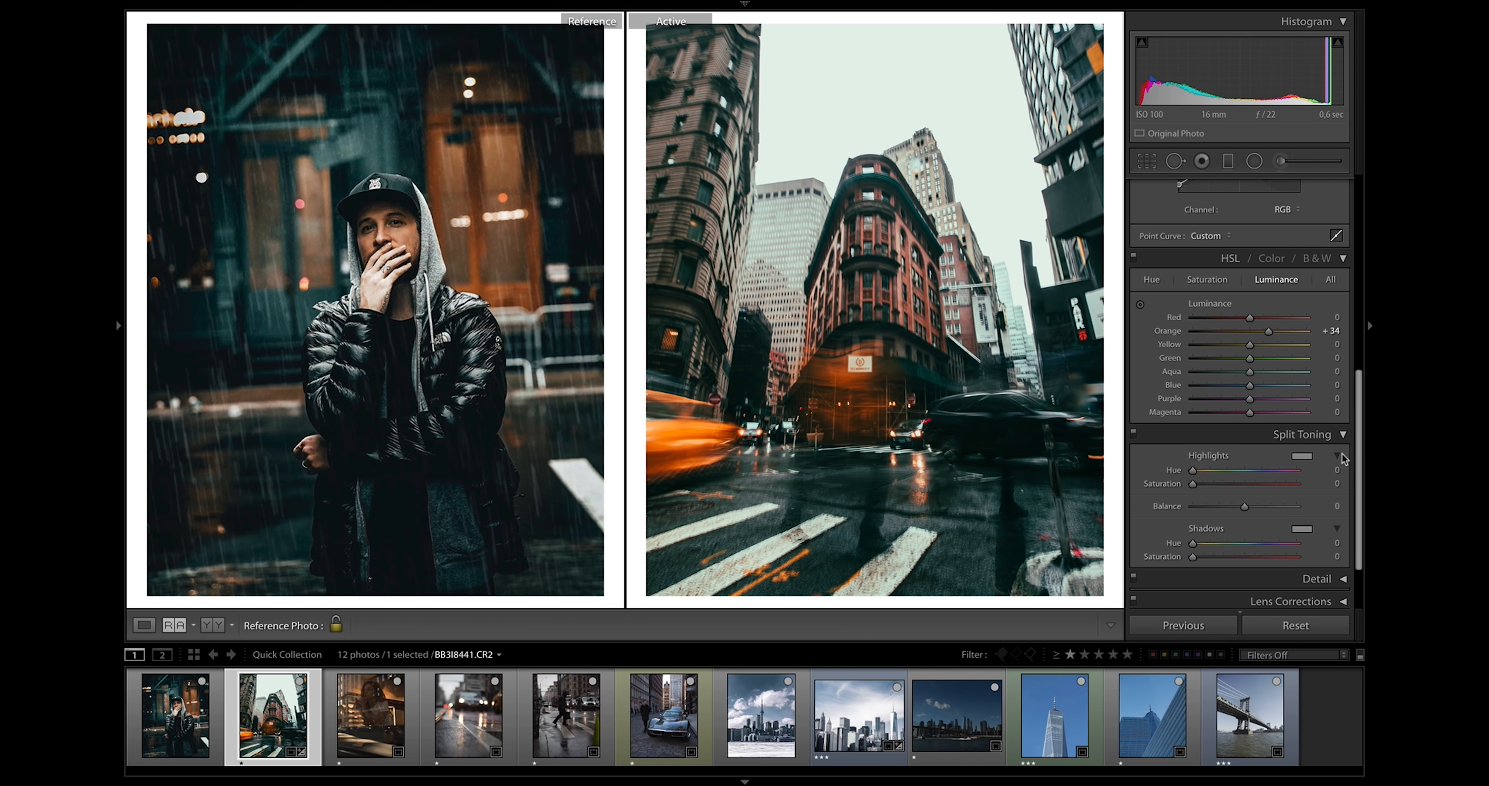
pyautogui.click(1302, 529)
pyautogui.click(1207, 508)
pyautogui.click(985, 495)
pyautogui.moveTo(1196, 555); pyautogui.dragTo(1202, 557)
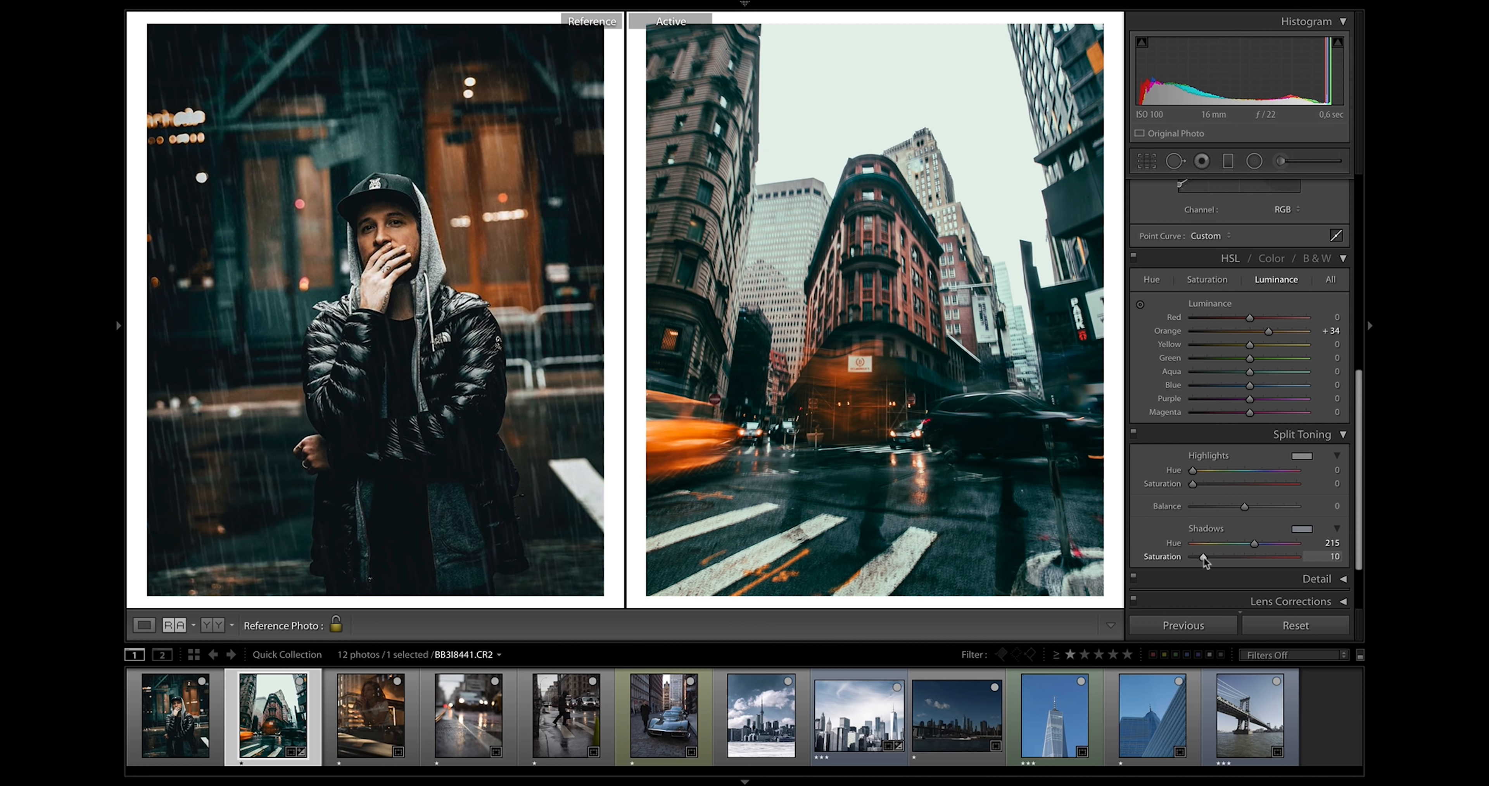
pyautogui.moveTo(1206, 558); pyautogui.dragTo(1204, 558)
pyautogui.moveTo(1193, 470); pyautogui.dragTo(1201, 487)
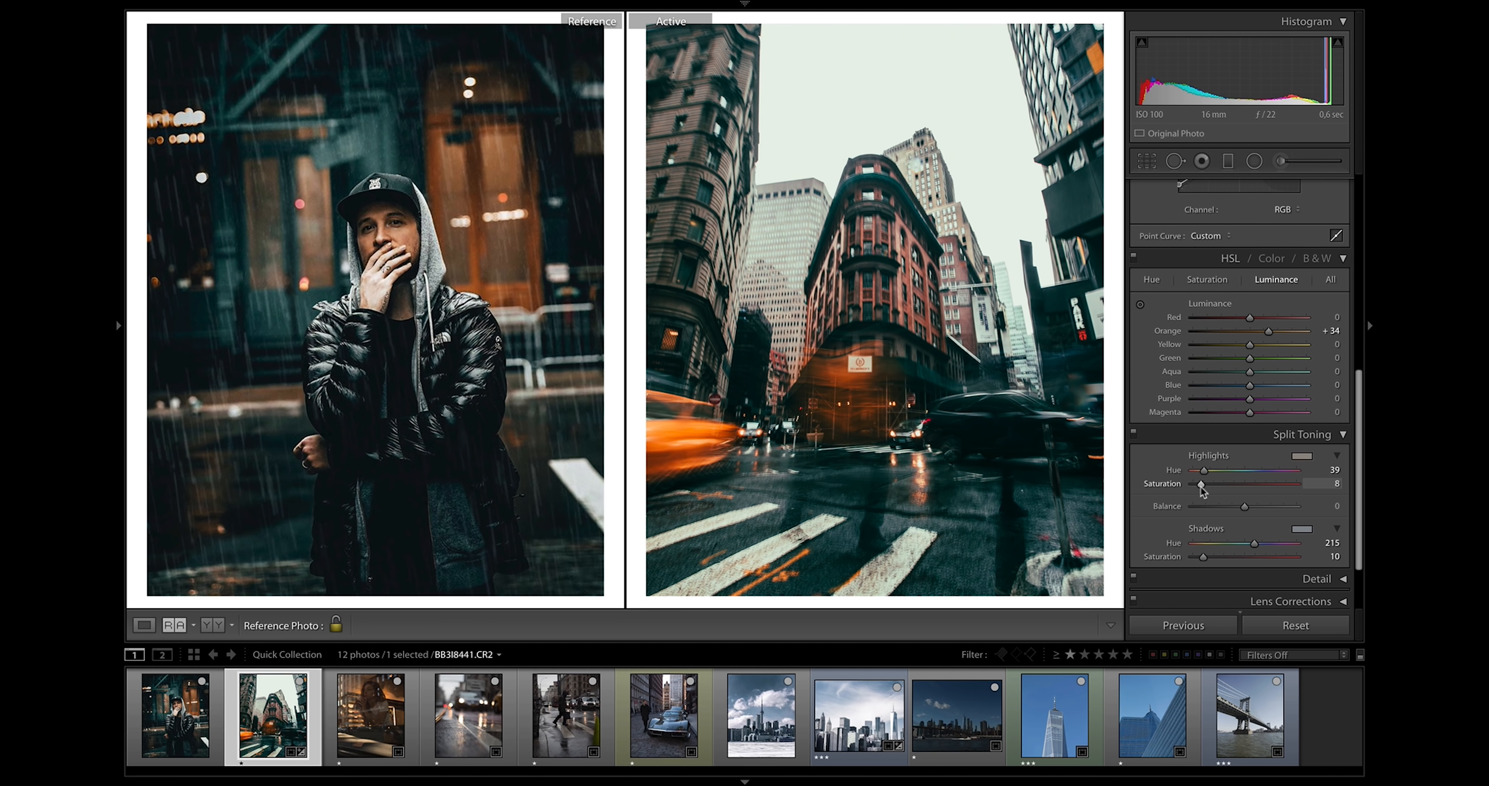
# - Add a post-crop vignette with an amount of −11
pyautogui.scroll(-3, 1341, 523)
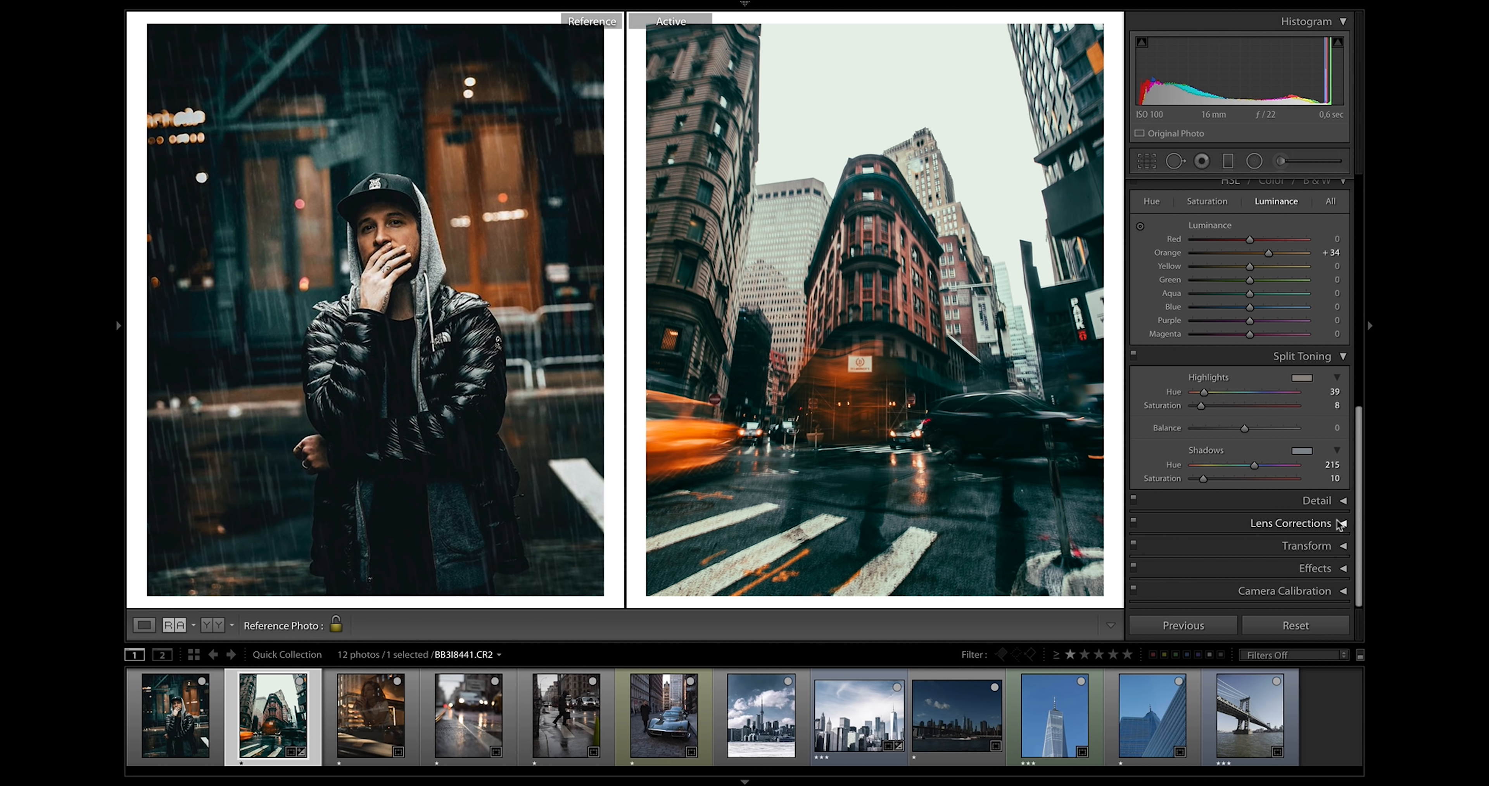
pyautogui.click(1344, 568)
pyautogui.moveTo(1244, 442); pyautogui.dragTo(1239, 447)
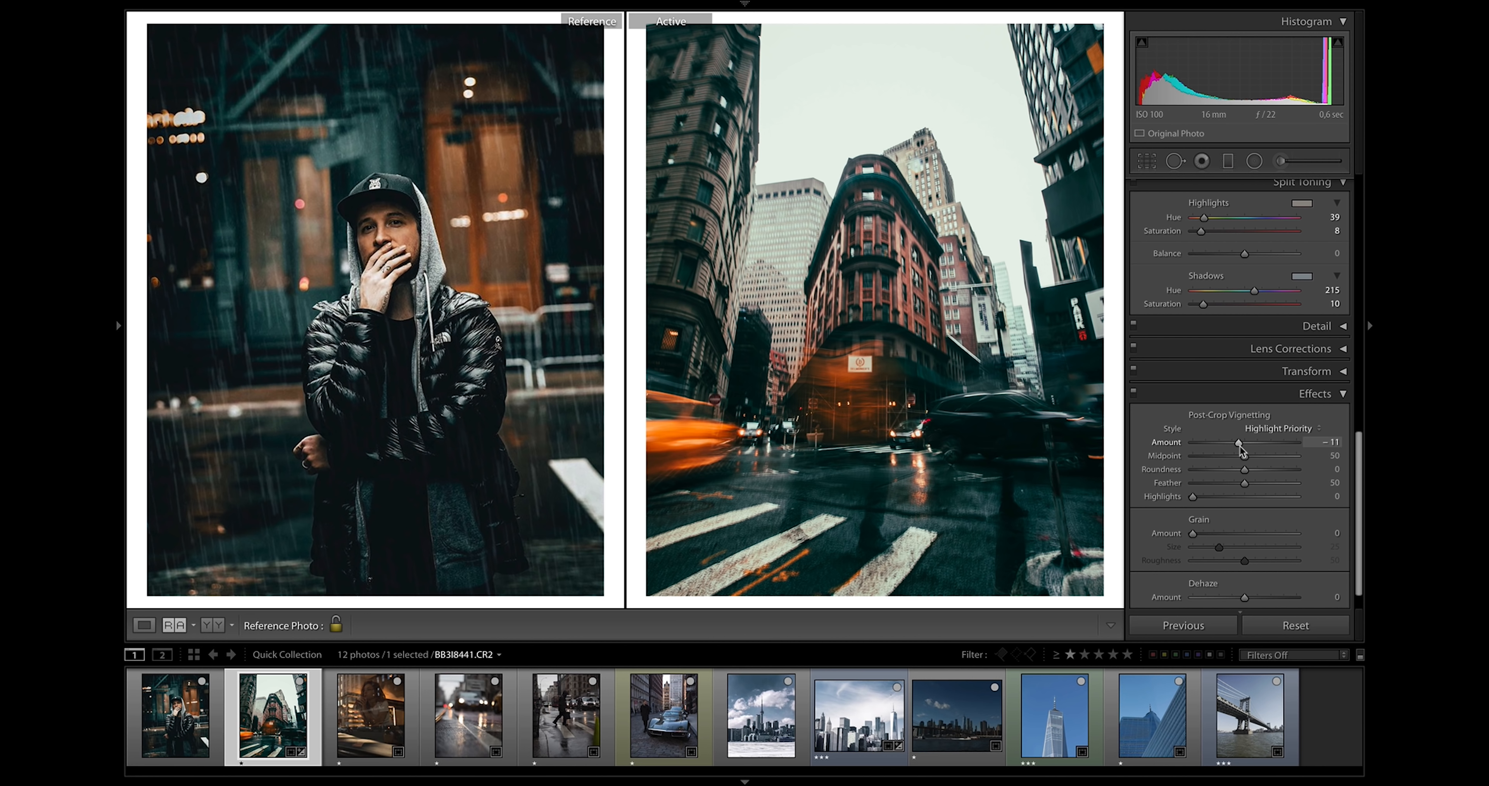
# - Copy the develop settings without White Balance, Exposure and Local Adjustments, and paste them onto the next photo, BB3I9402.CR2
pyautogui.hotkey('ctrl', 'shift', 'c')
pyautogui.click(496, 75)
pyautogui.click(529, 110)
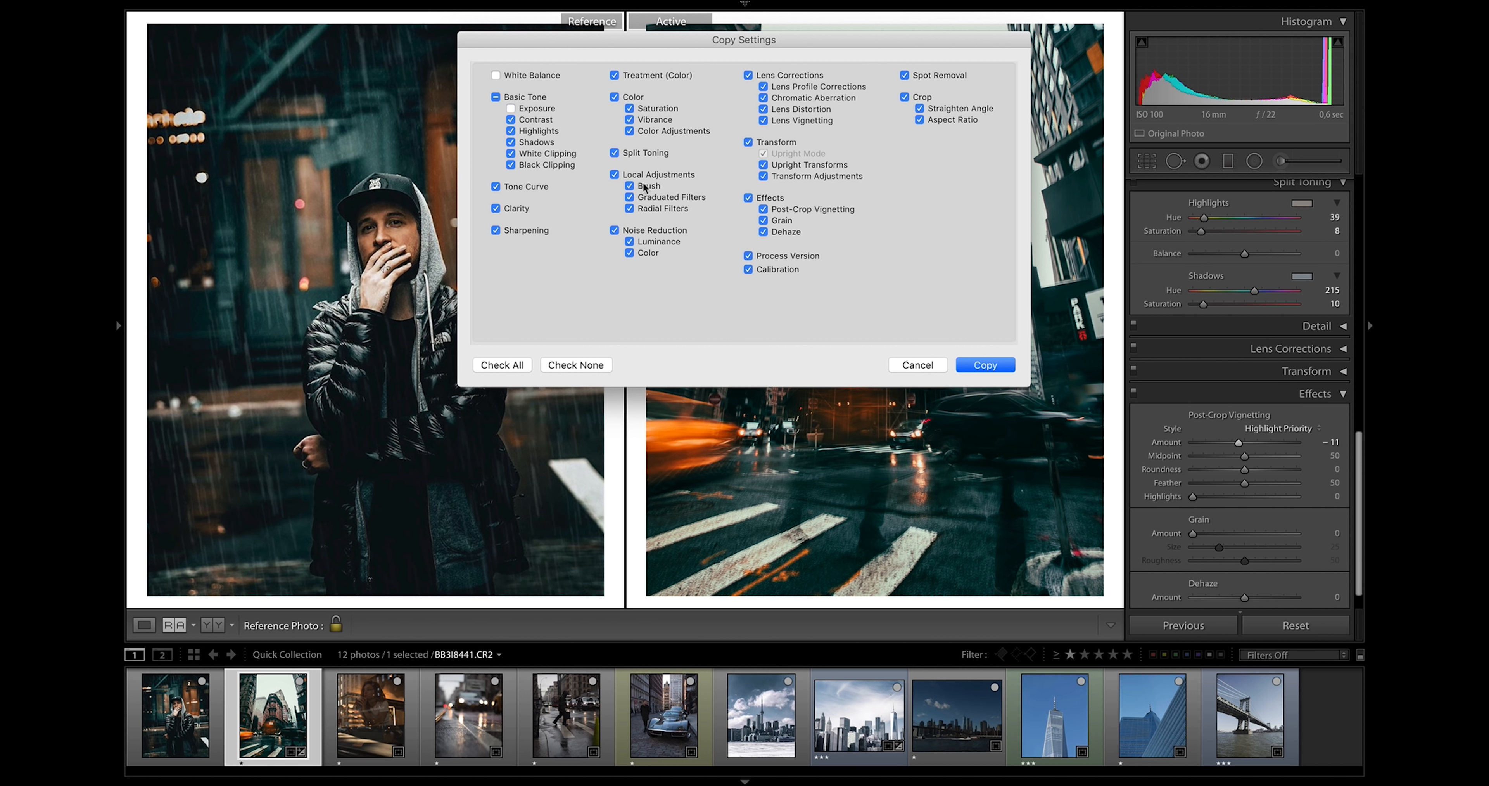
pyautogui.click(613, 175)
pyautogui.click(969, 366)
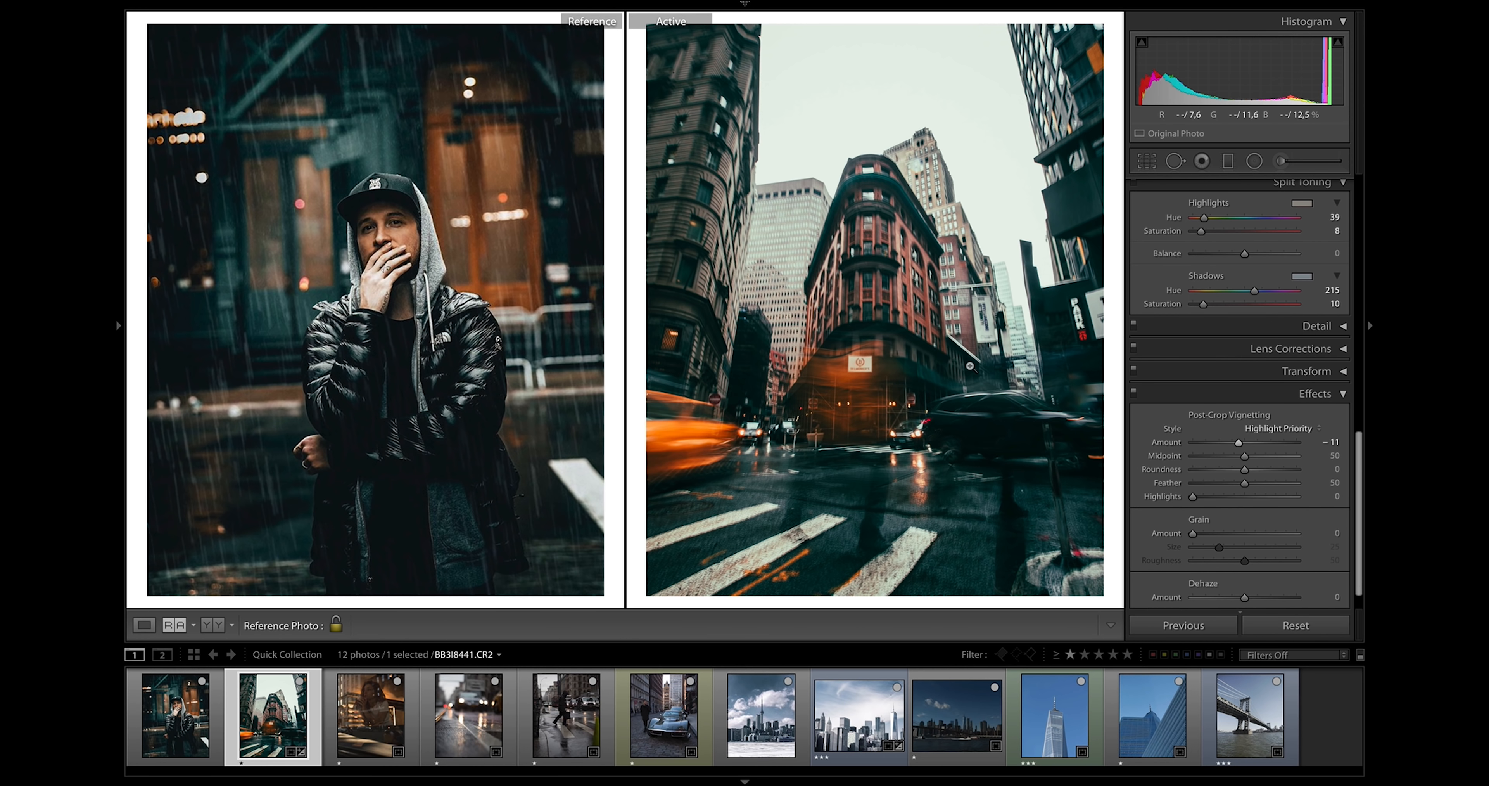
pyautogui.press('Right')
pyautogui.hotkey('ctrl', 'shift', 'v')
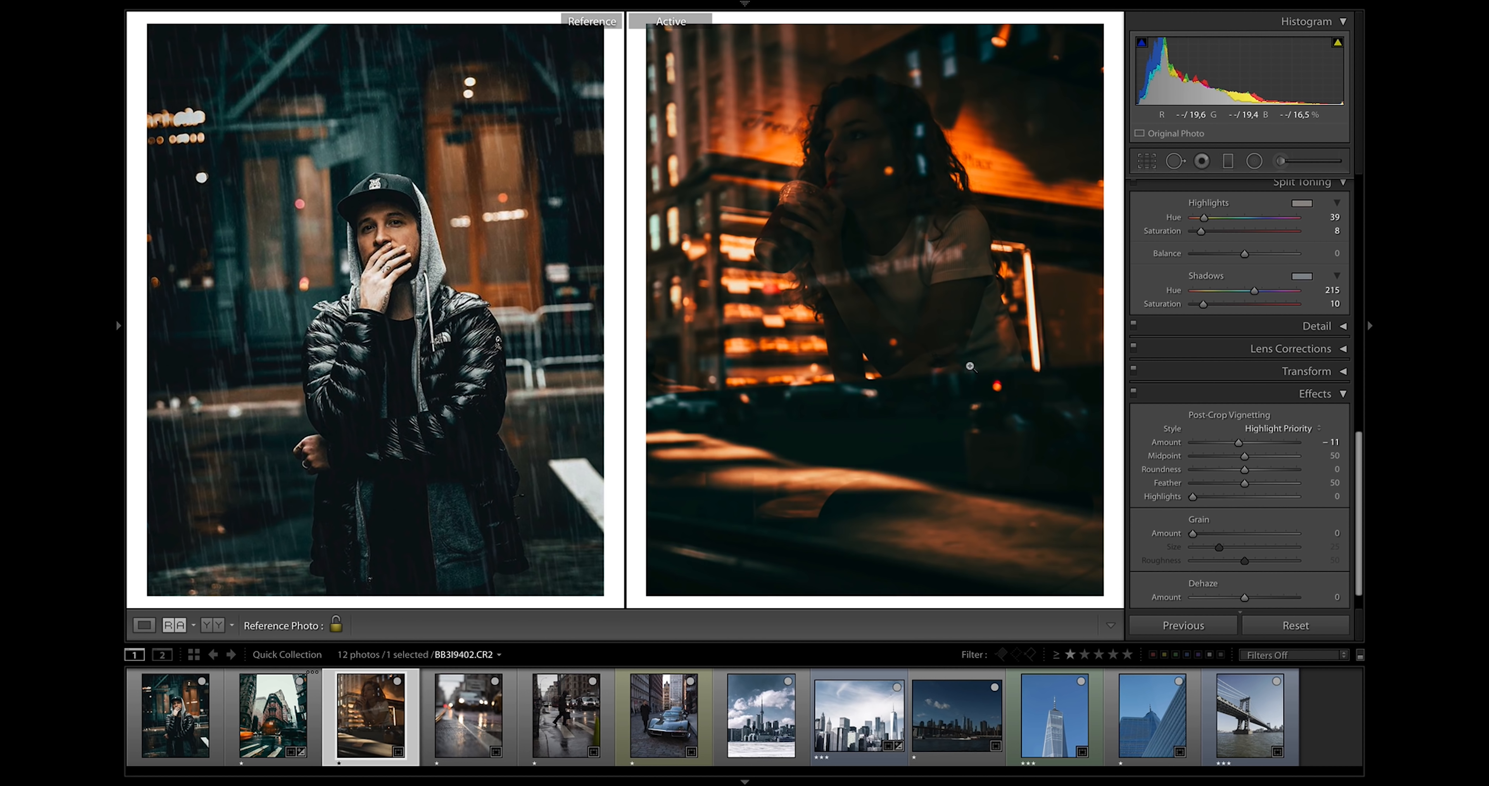
# - Set the woman photo's exposure to +1.10, its temperature to 5904 and its overall saturation to −22
pyautogui.scroll(10, 1222, 280)
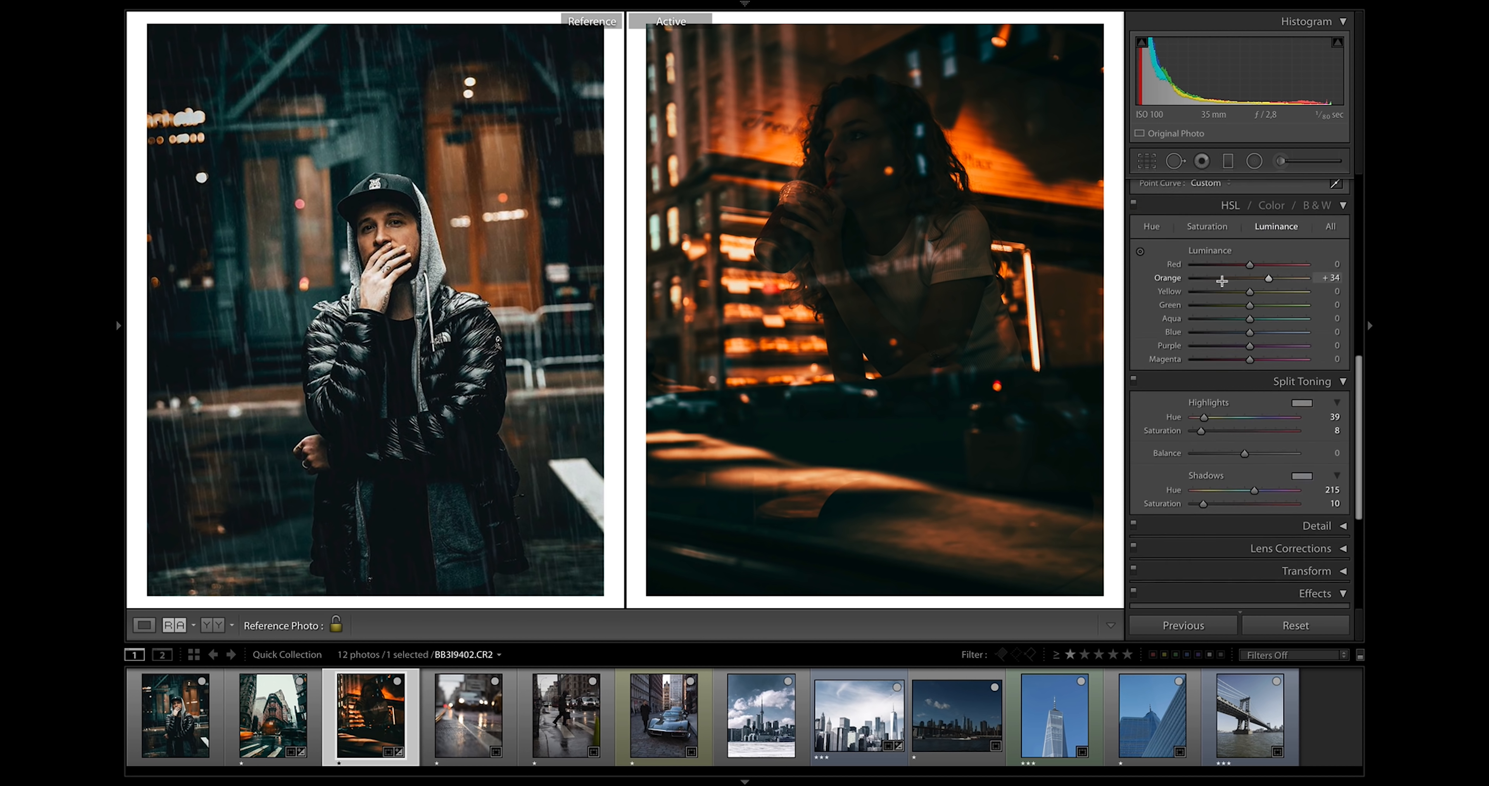
pyautogui.moveTo(1245, 300); pyautogui.dragTo(1256, 301)
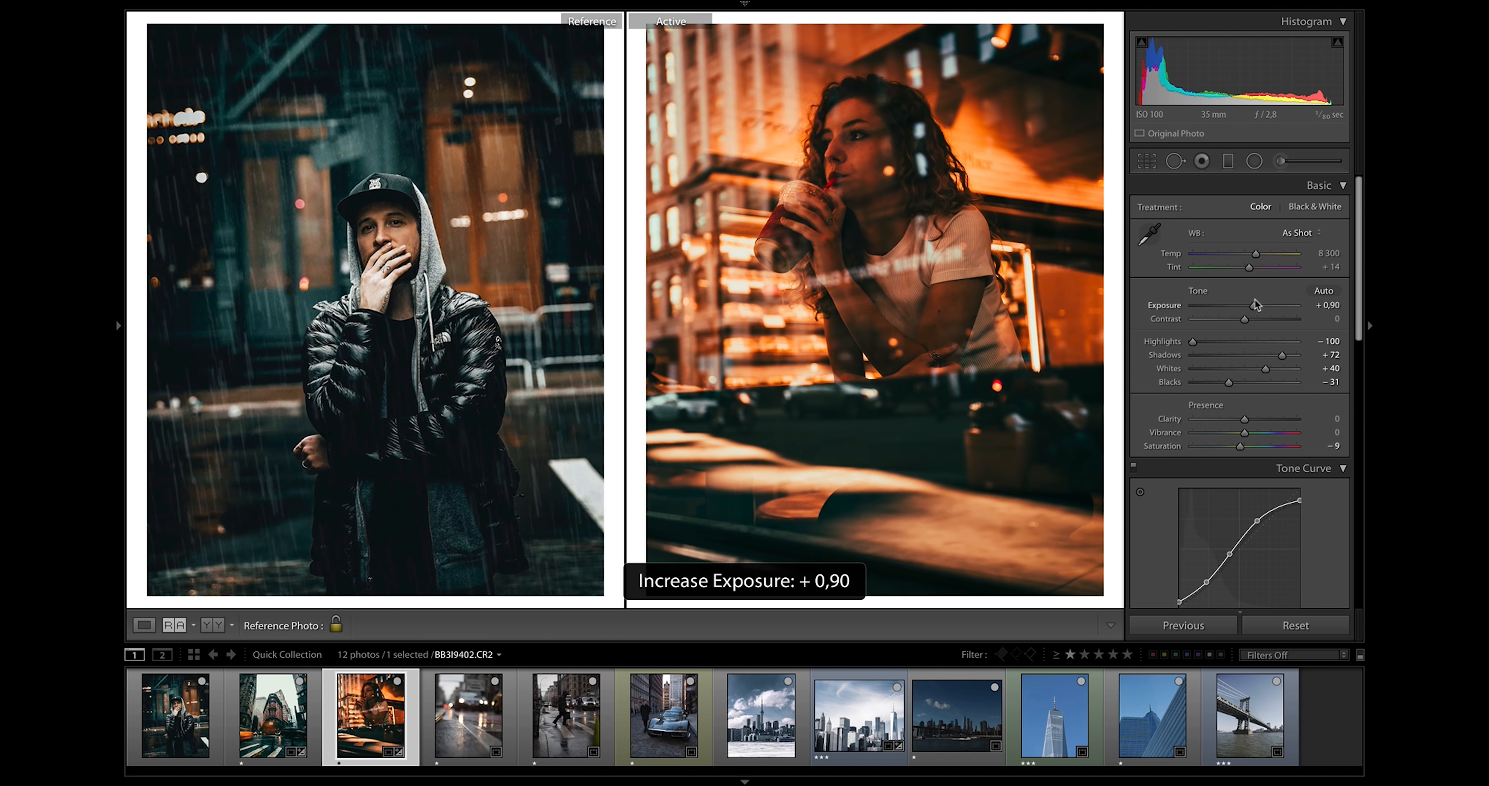
pyautogui.moveTo(1240, 254); pyautogui.dragTo(1233, 257)
pyautogui.moveTo(1238, 448); pyautogui.dragTo(1235, 453)
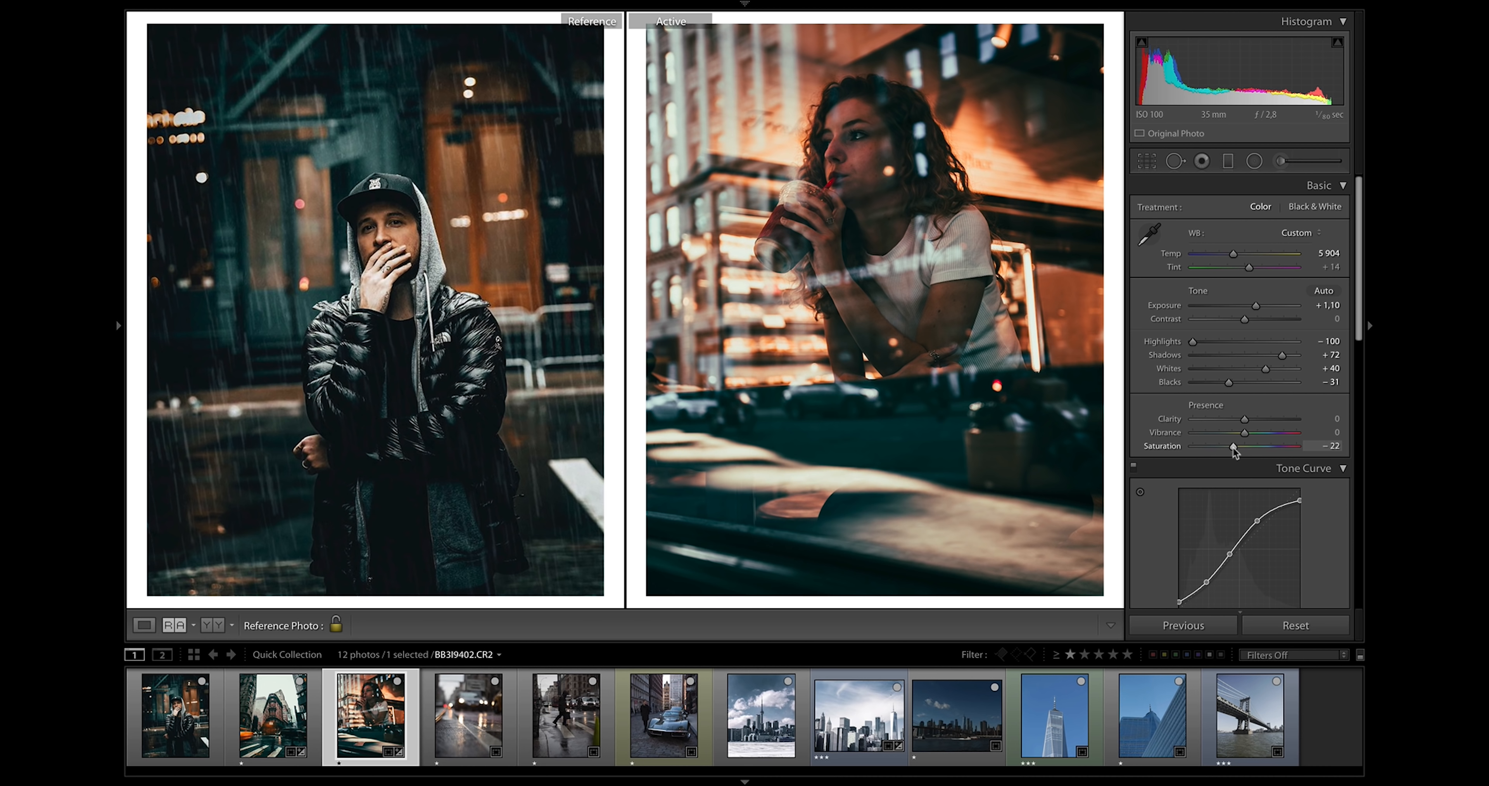
# - Paste the settings onto the next photo, BB3I8341.CR2, and warm its temperature to 6253
pyautogui.press('Right')
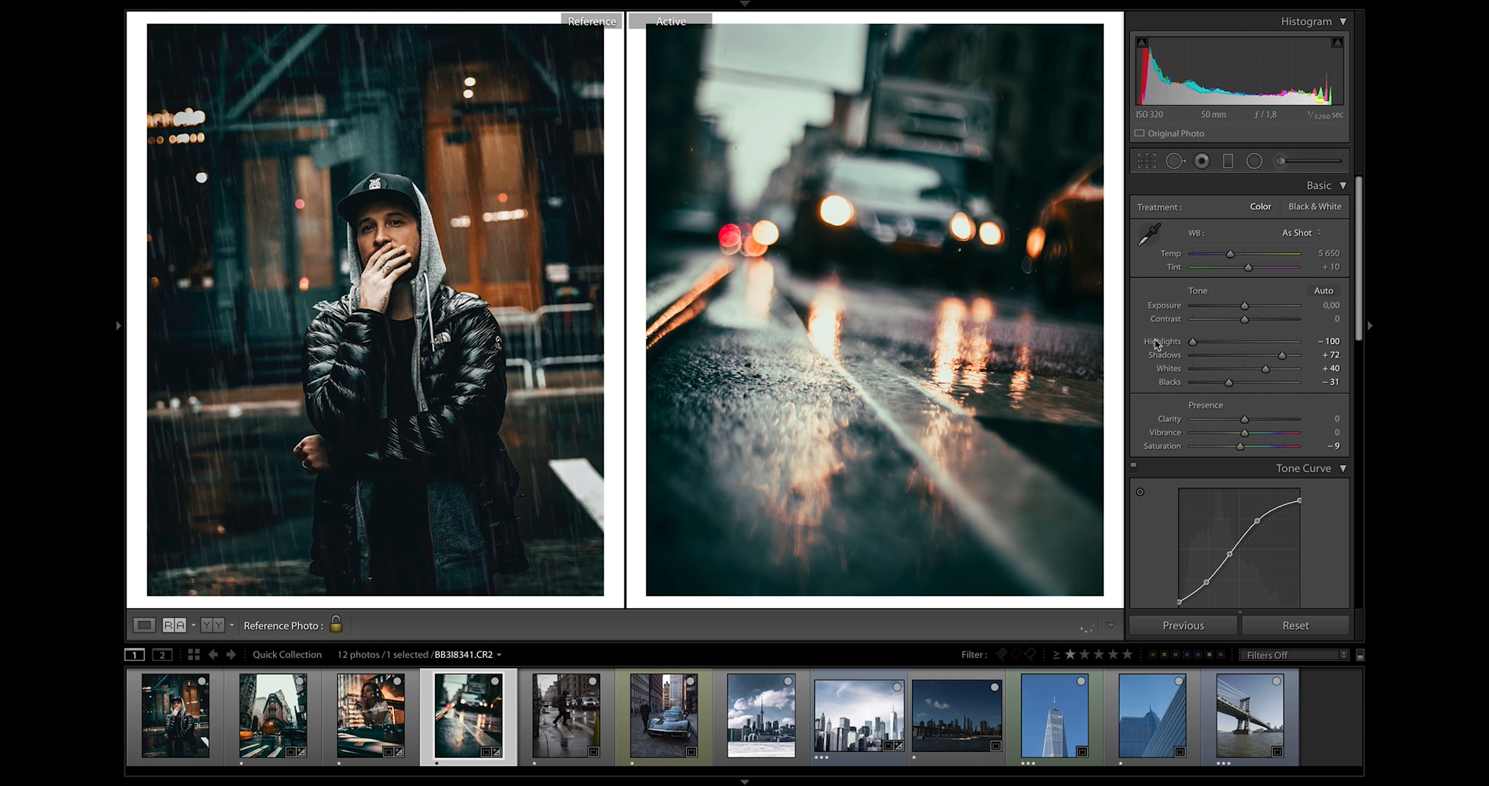
pyautogui.moveTo(1231, 255); pyautogui.dragTo(1236, 256)
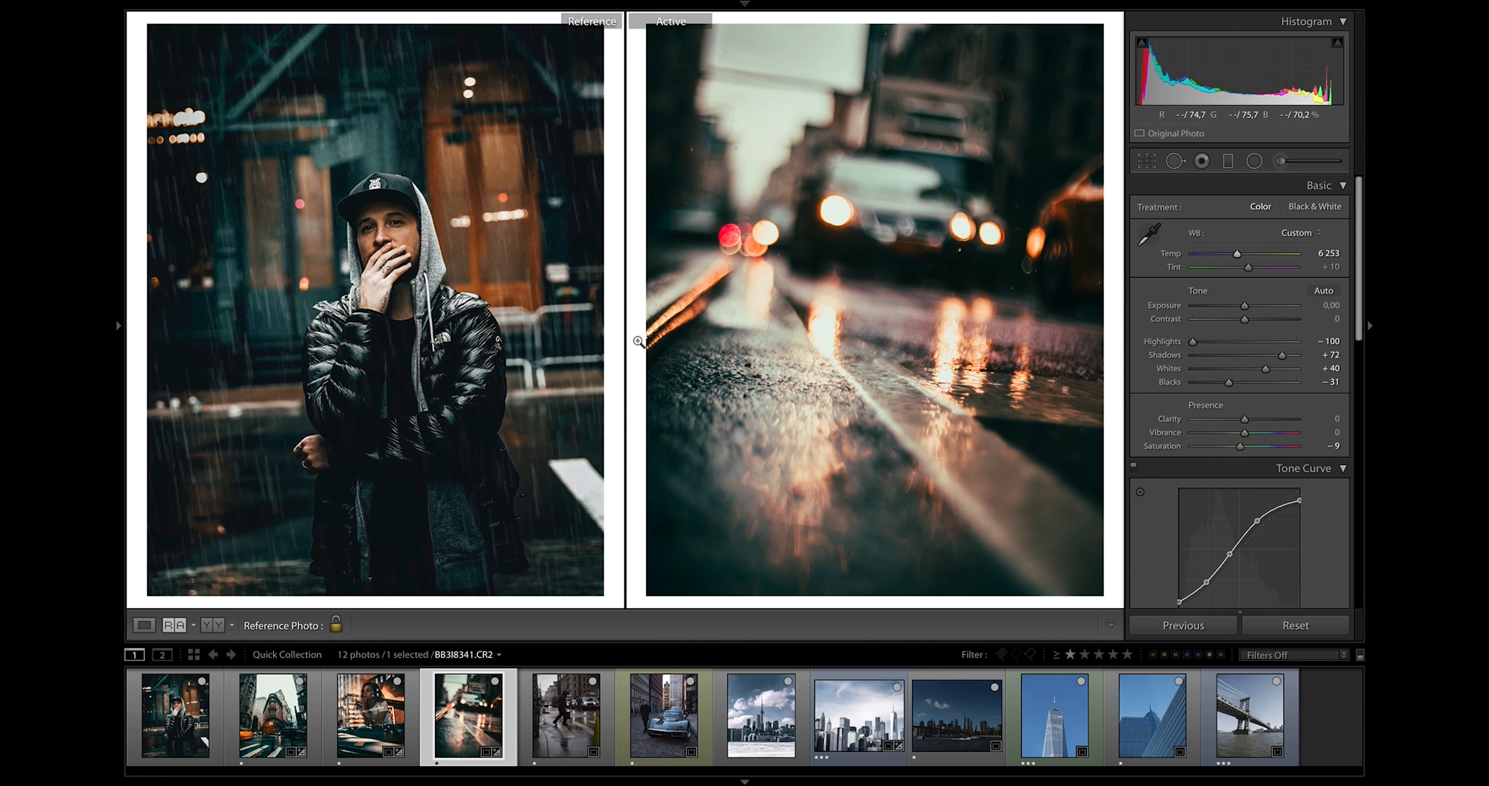
# - Paste the settings onto BB3I8354.CR2, then set its temperature to 7197 and its exposure to +0.40
pyautogui.click(608, 720)
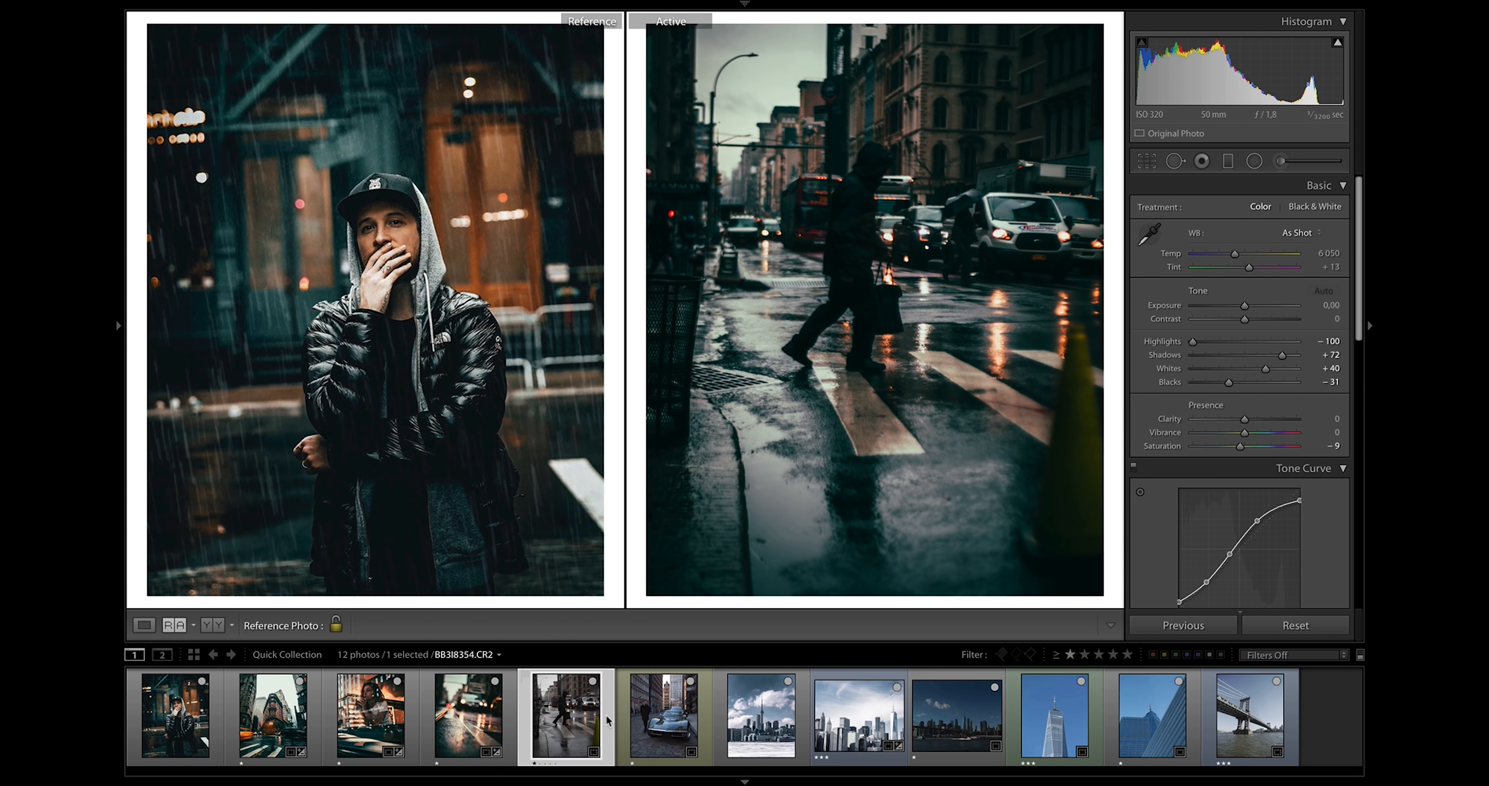
pyautogui.moveTo(1236, 254); pyautogui.dragTo(1248, 259)
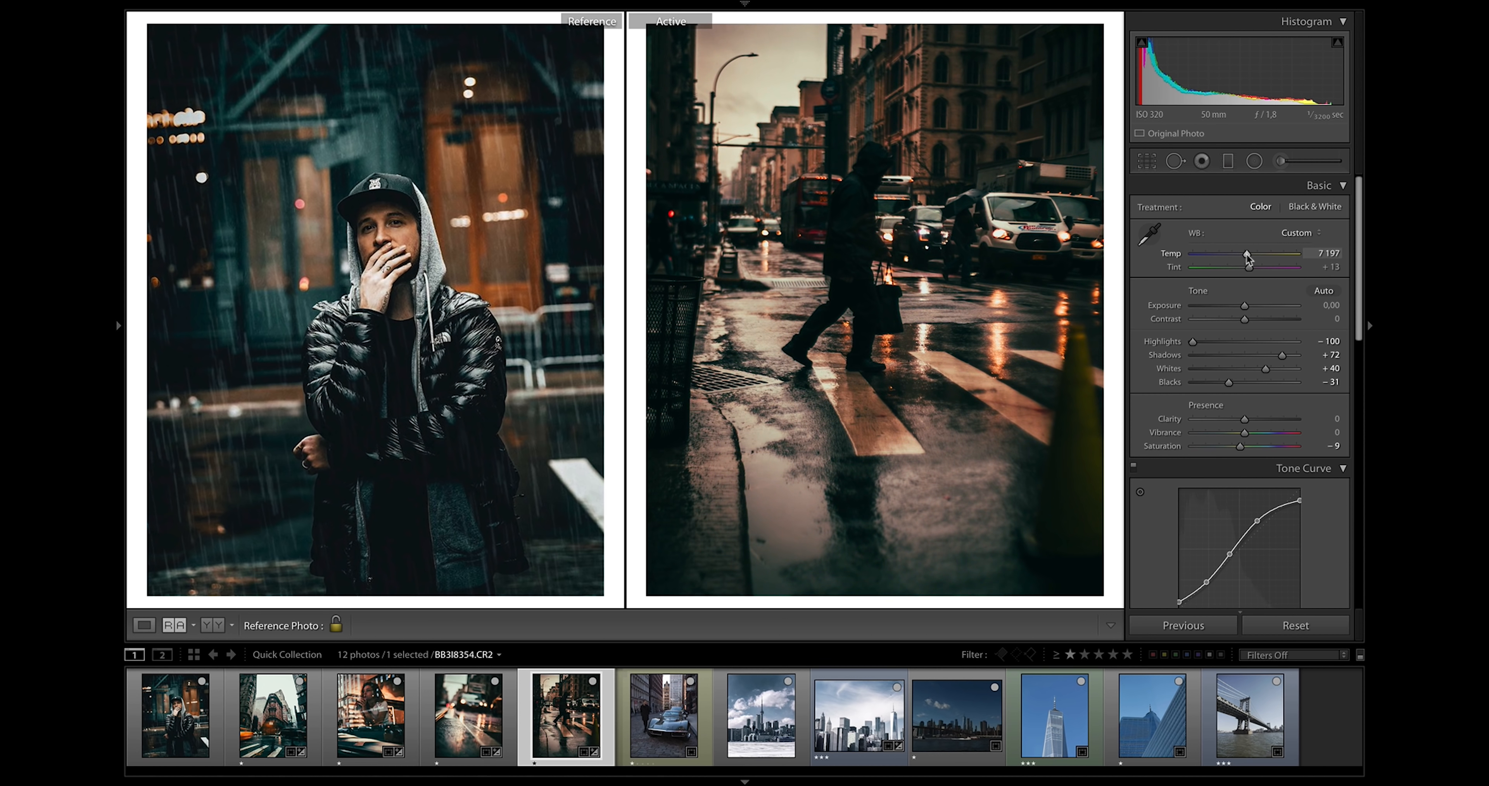
pyautogui.press('=')
pyautogui.press('=')
pyautogui.press('=')
pyautogui.press('=')
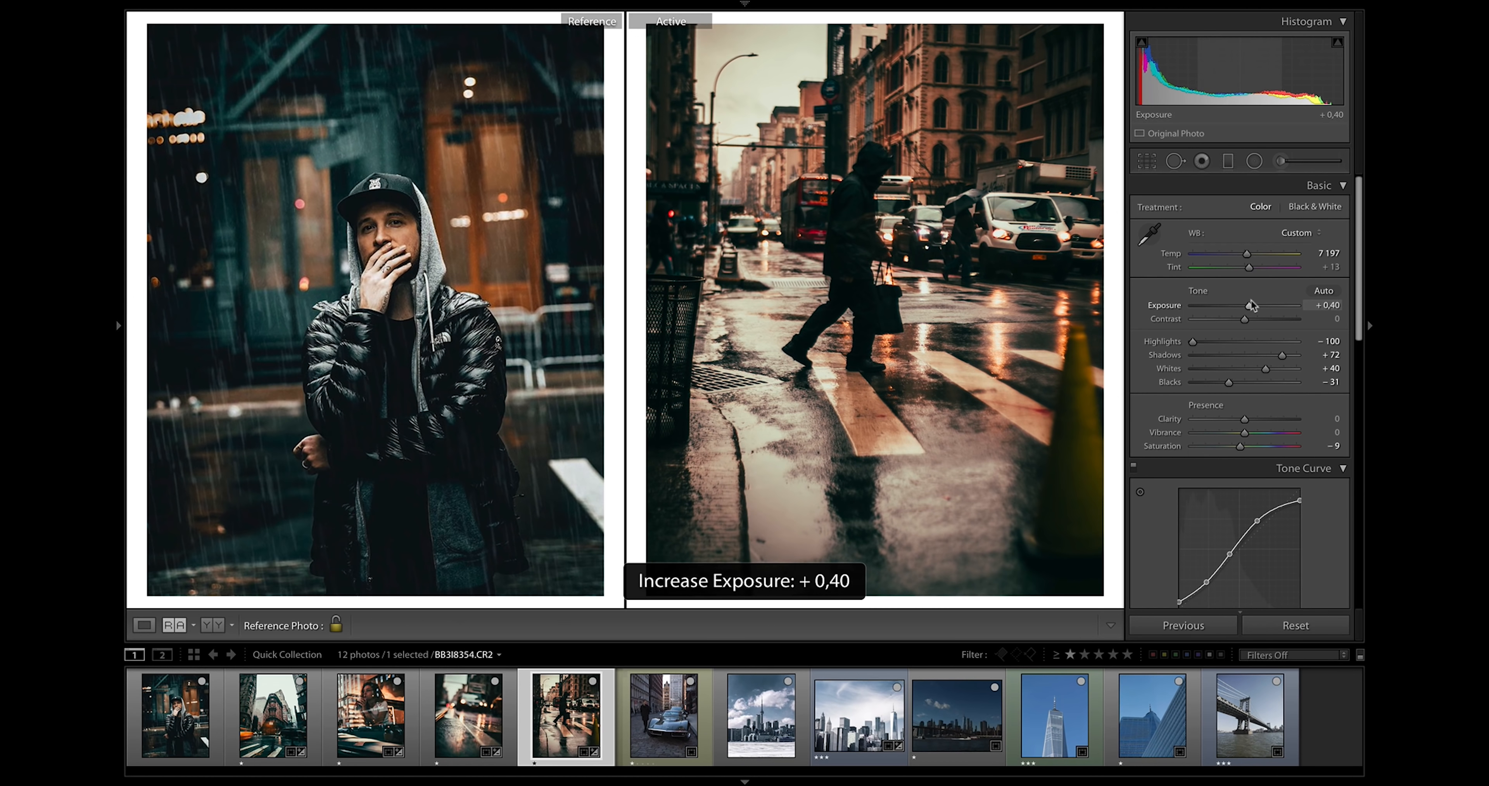
# - Paste the settings onto the car photo, BB3I9327.CR2, and set its exposure to +0.30 and temperature to 7335
pyautogui.press('Right')
pyautogui.hotkey('ctrl', 'alt', 'v')
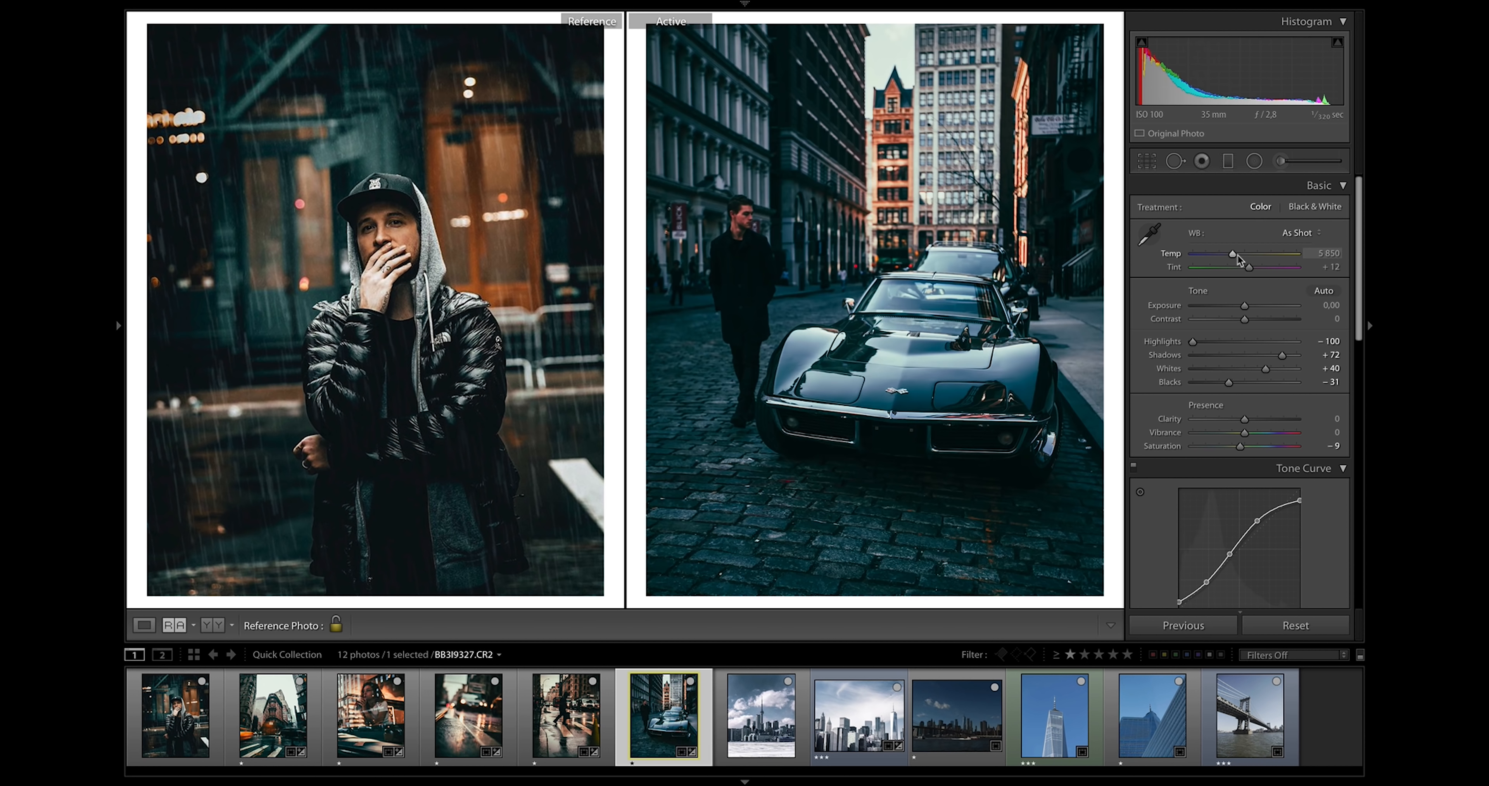
pyautogui.press('=')
pyautogui.press('=')
pyautogui.press('=')
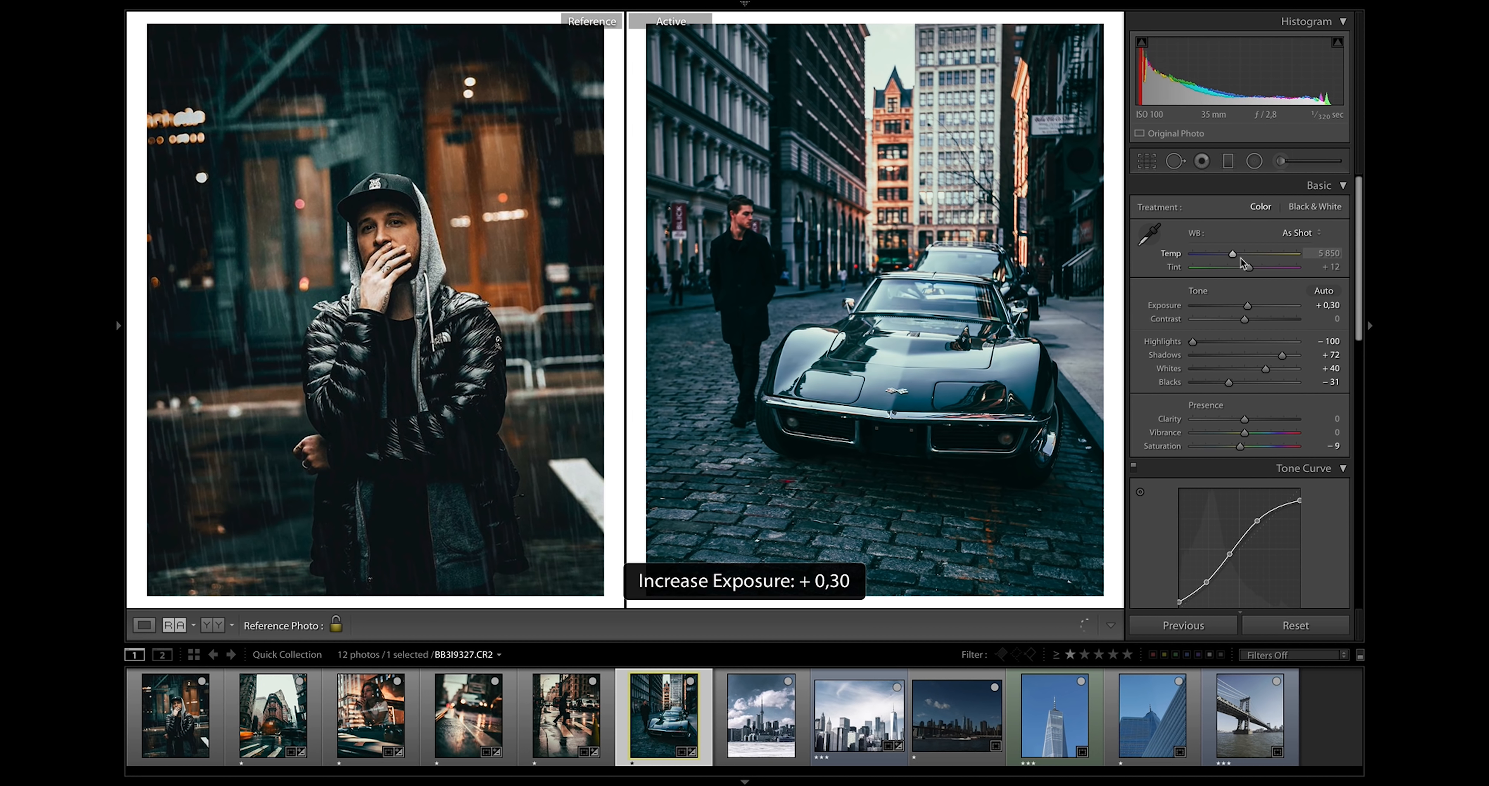
pyautogui.moveTo(1242, 255); pyautogui.dragTo(1247, 255)
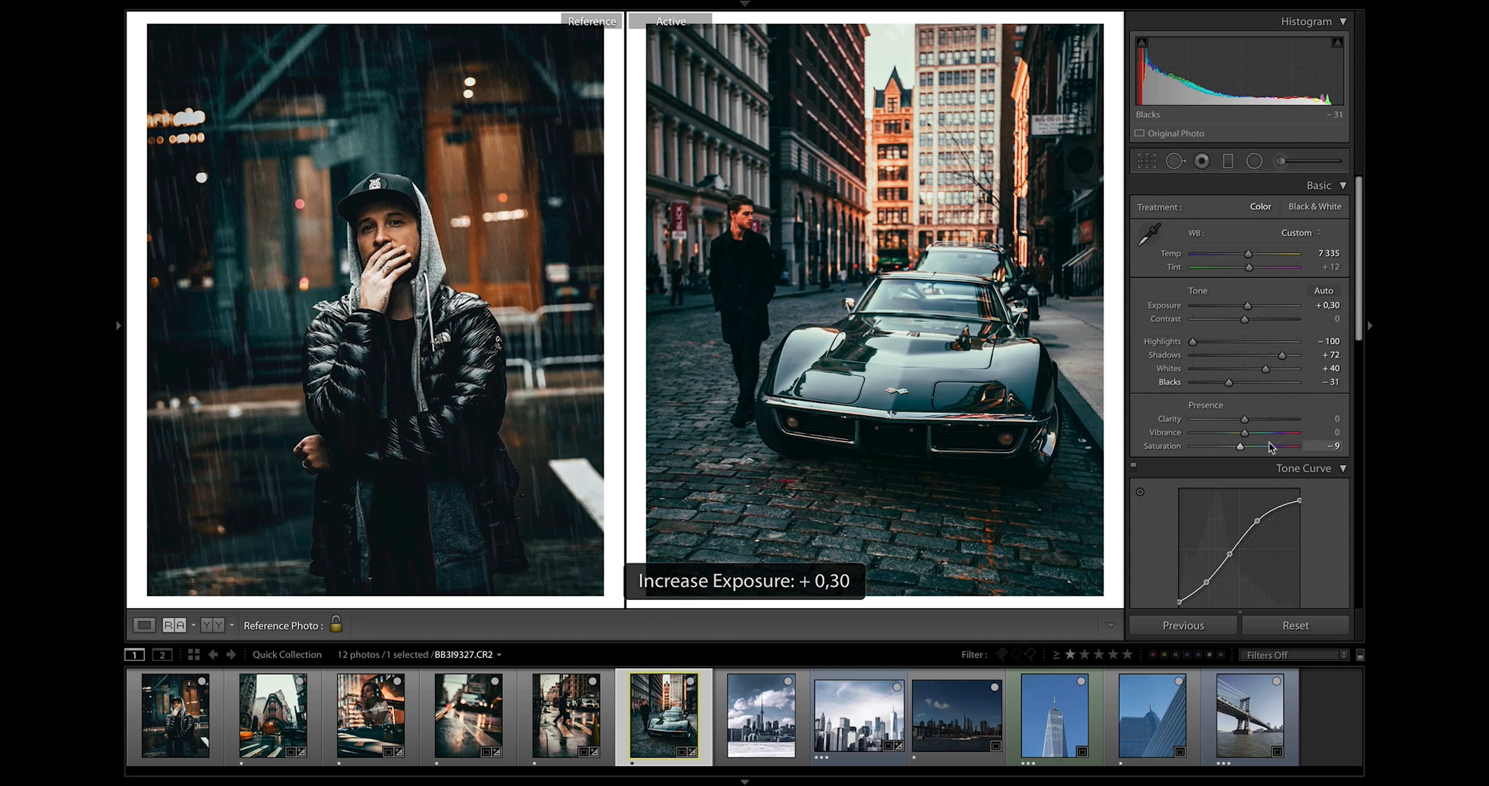
# - Reduce the Orange saturation in the car photo's HSL adjustments
pyautogui.scroll(-5, 1267, 434)
pyautogui.scroll(-2, 1270, 447)
pyautogui.click(1207, 310)
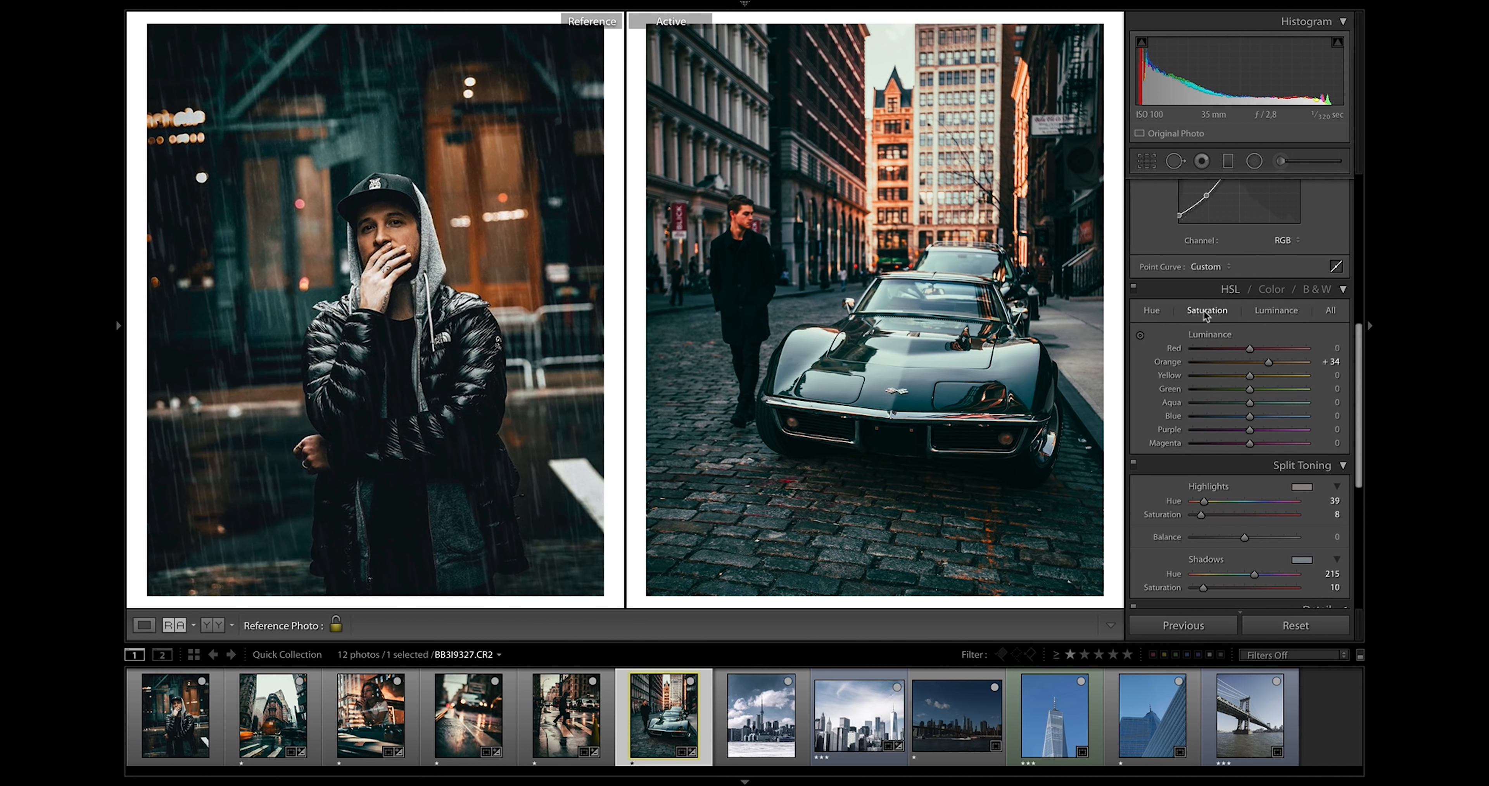
pyautogui.click(1239, 362)
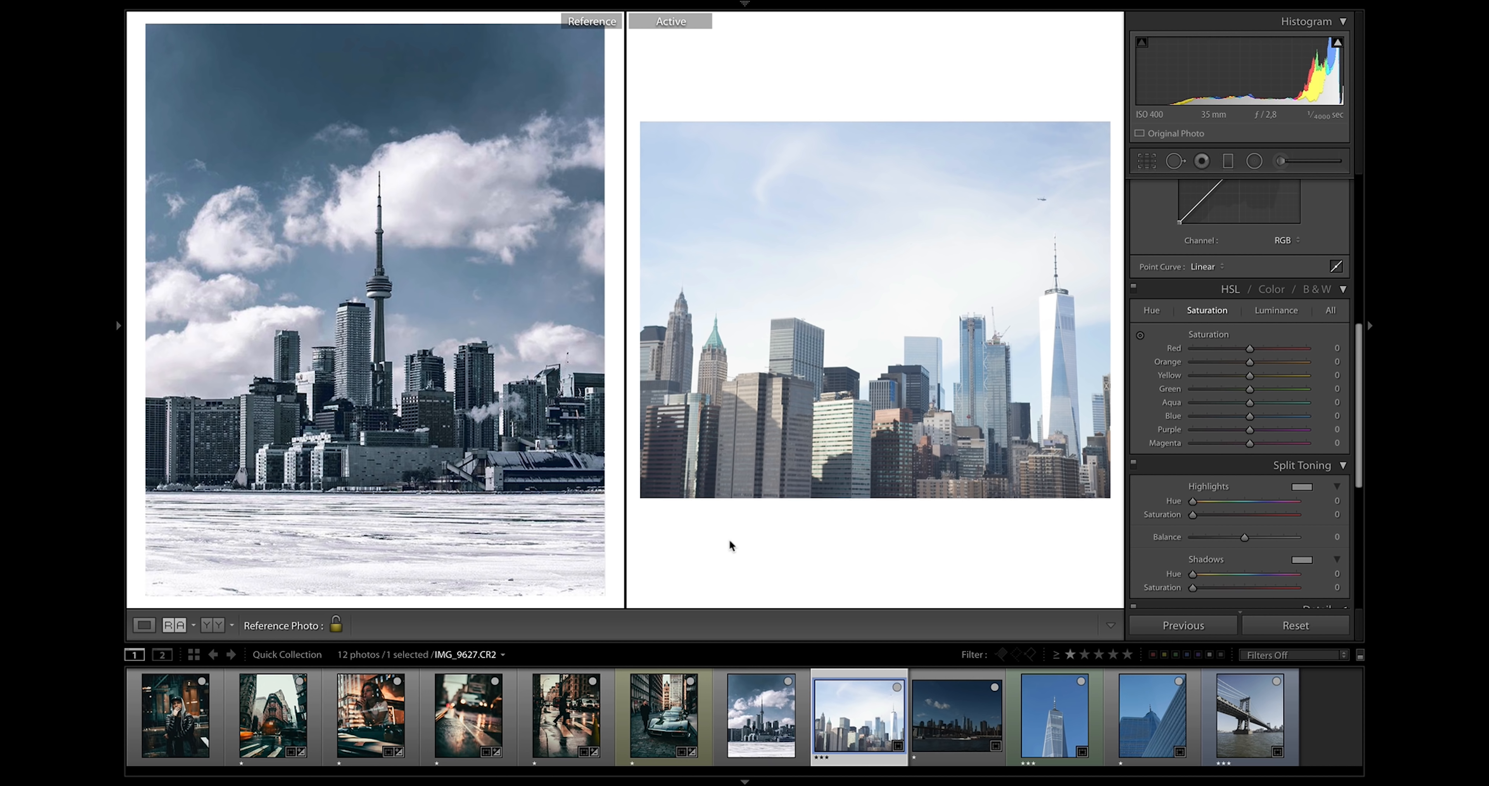
# - Shape an S-curve on the skyline photo IMG_9627.CR2 by raising the RGB curve's highlights and lowering its shadows
pyautogui.scroll(6, 1237, 464)
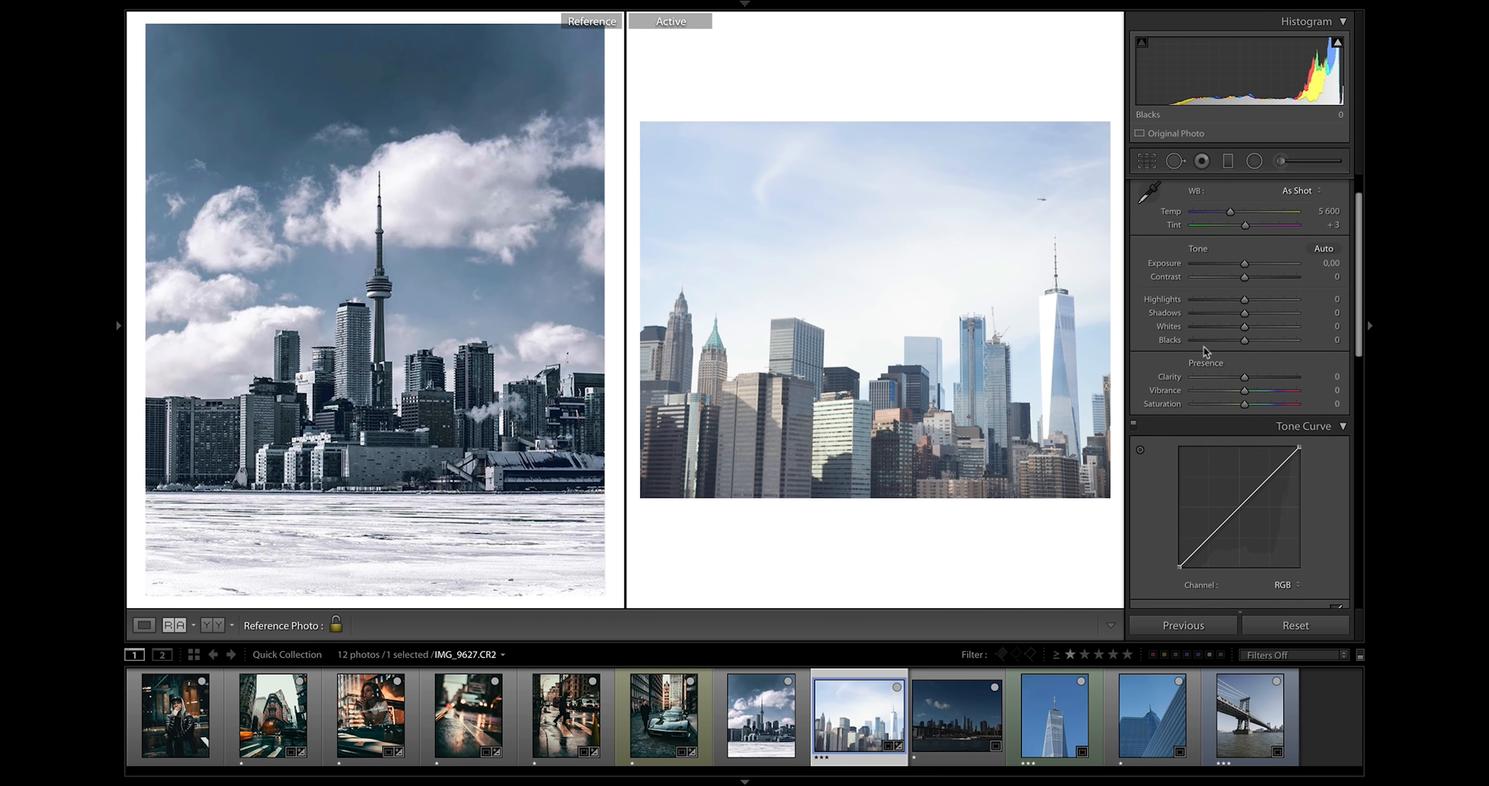
pyautogui.moveTo(1262, 464); pyautogui.dragTo(1262, 456)
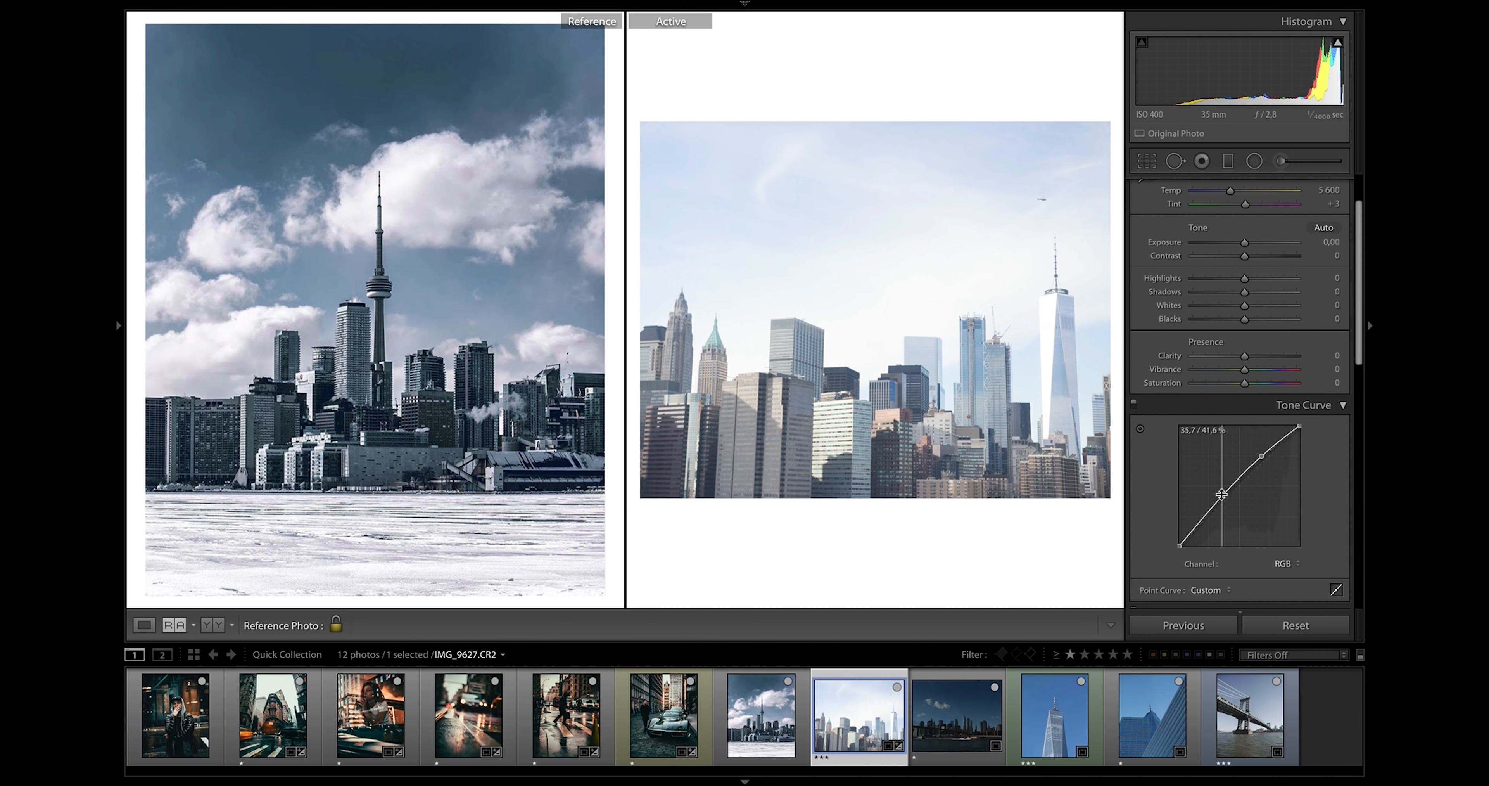
pyautogui.moveTo(1215, 501); pyautogui.dragTo(1221, 515)
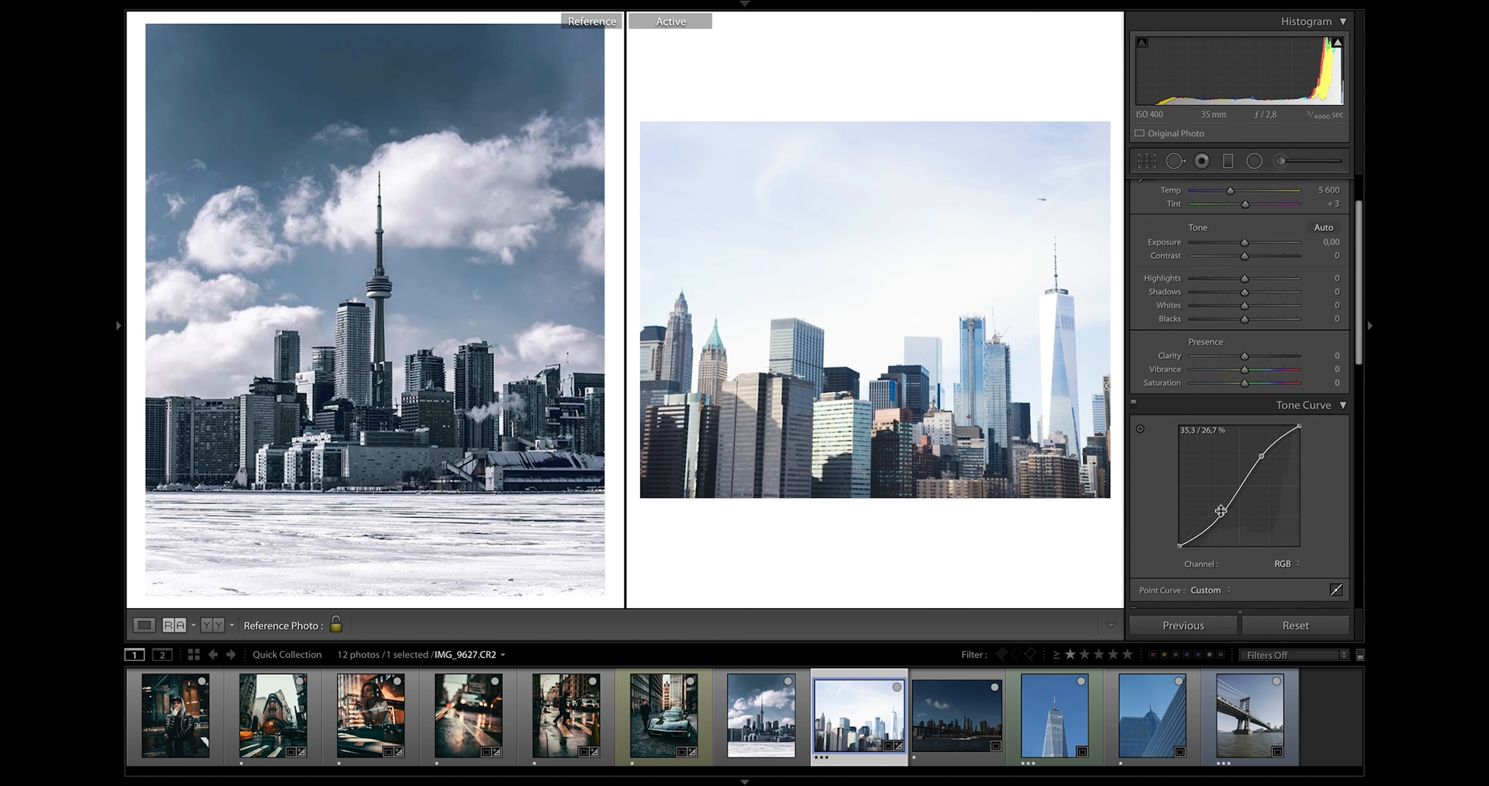
# - Set the skyline photo's Highlights to −79, Shadows to +66, Whites to +31 and Blacks to −65
pyautogui.click(1201, 280)
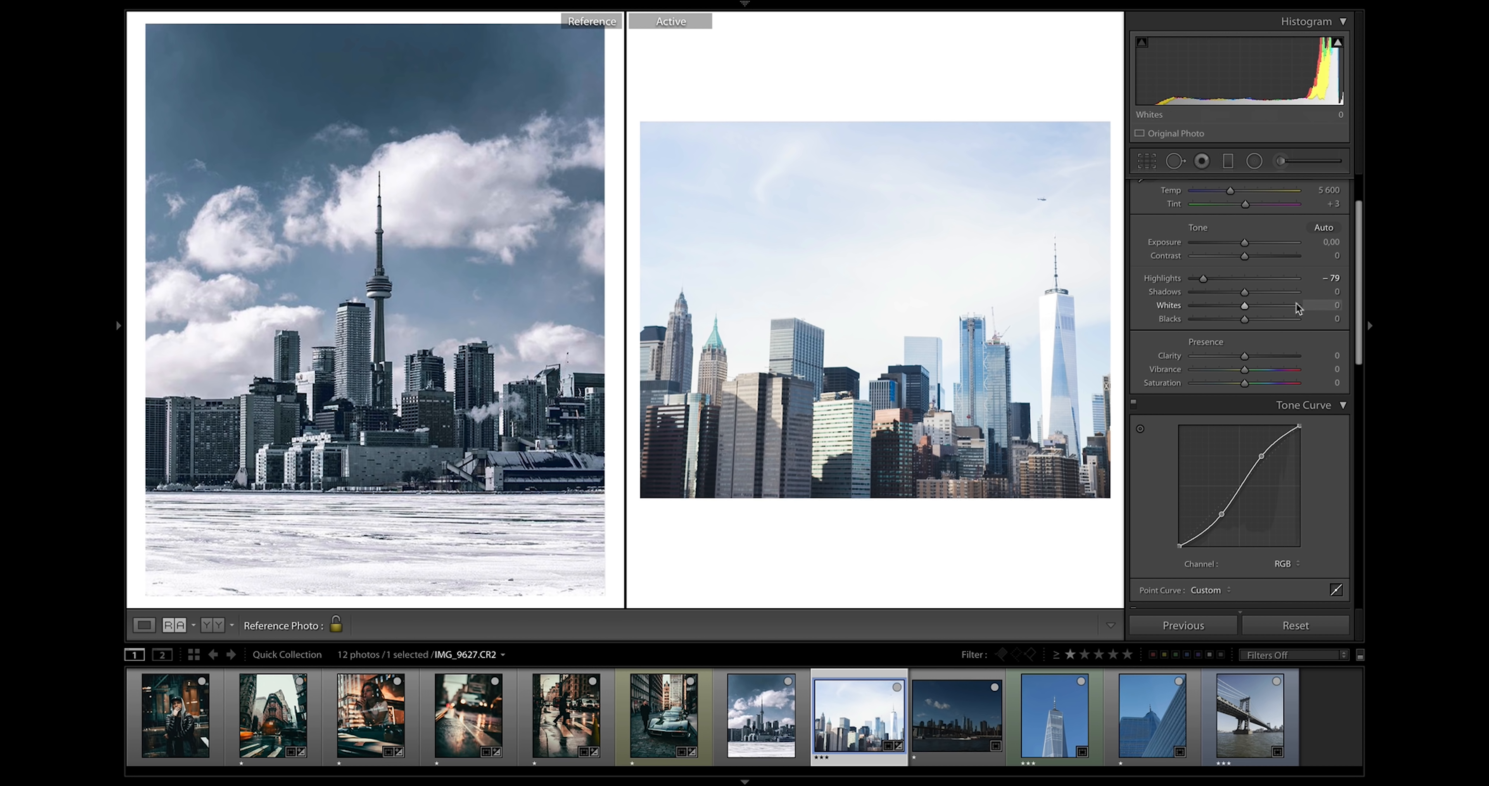
pyautogui.click(1278, 292)
pyautogui.click(1217, 320)
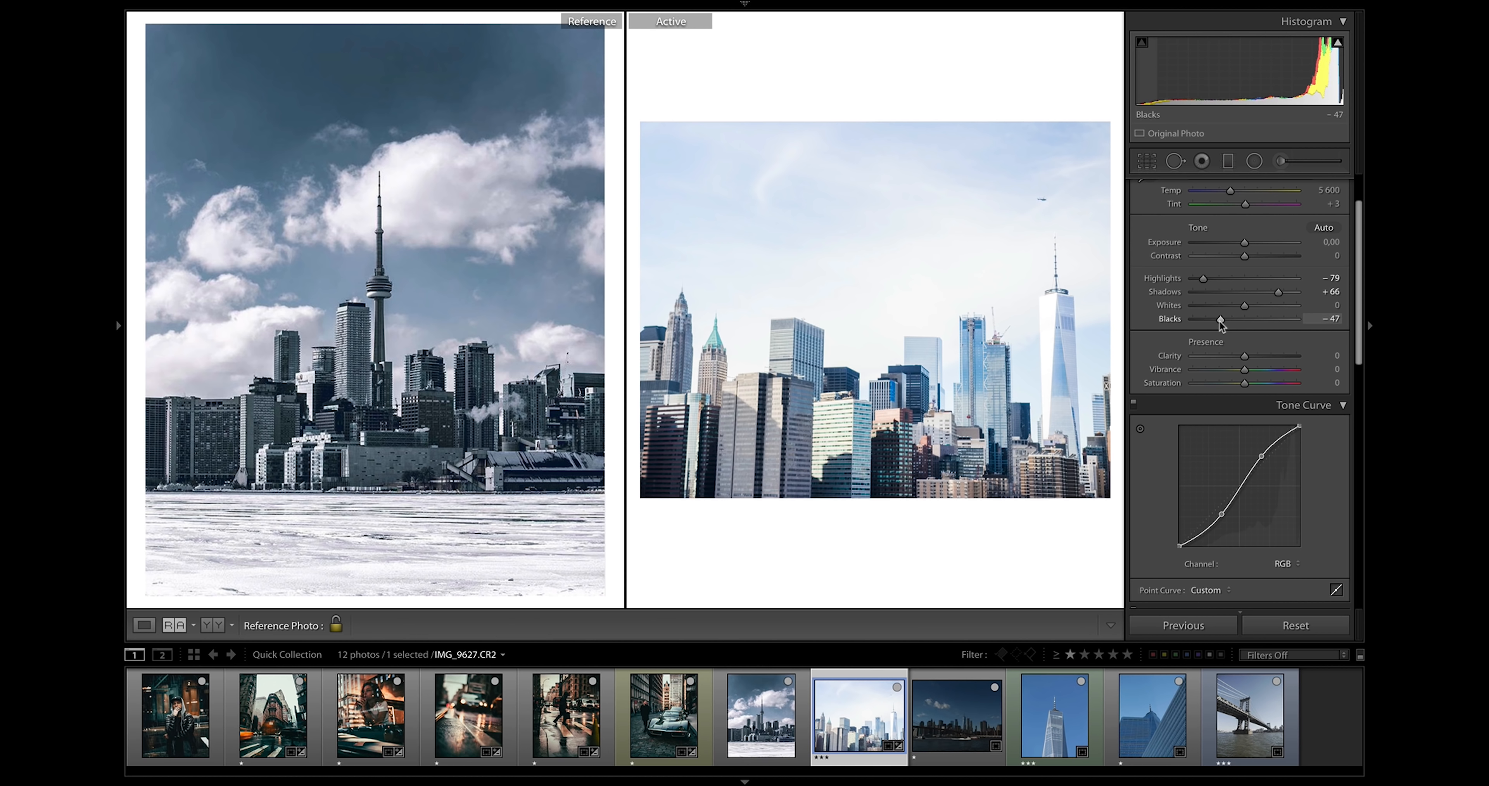
pyautogui.moveTo(1217, 319); pyautogui.dragTo(1207, 319)
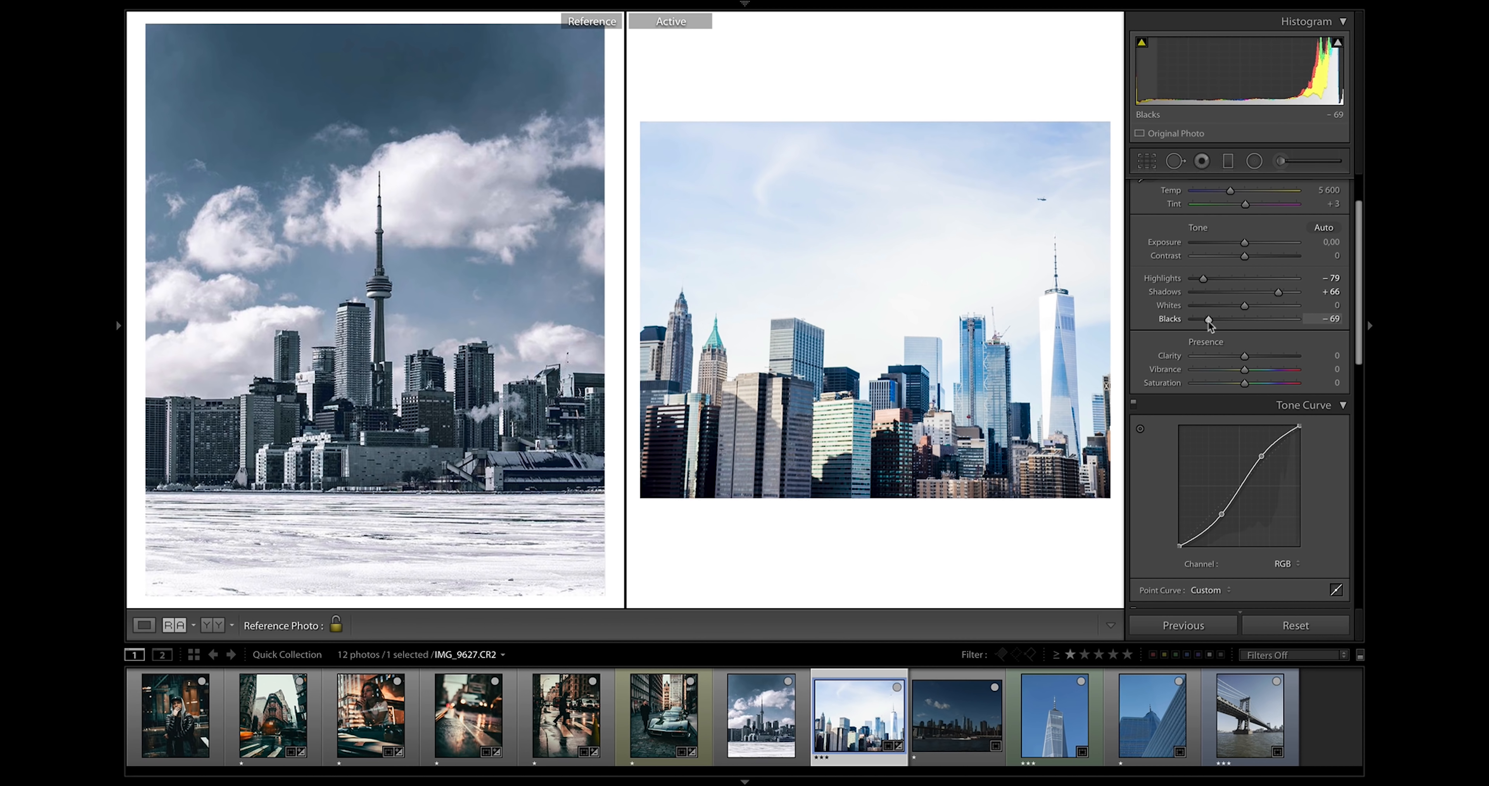
pyautogui.click(1260, 305)
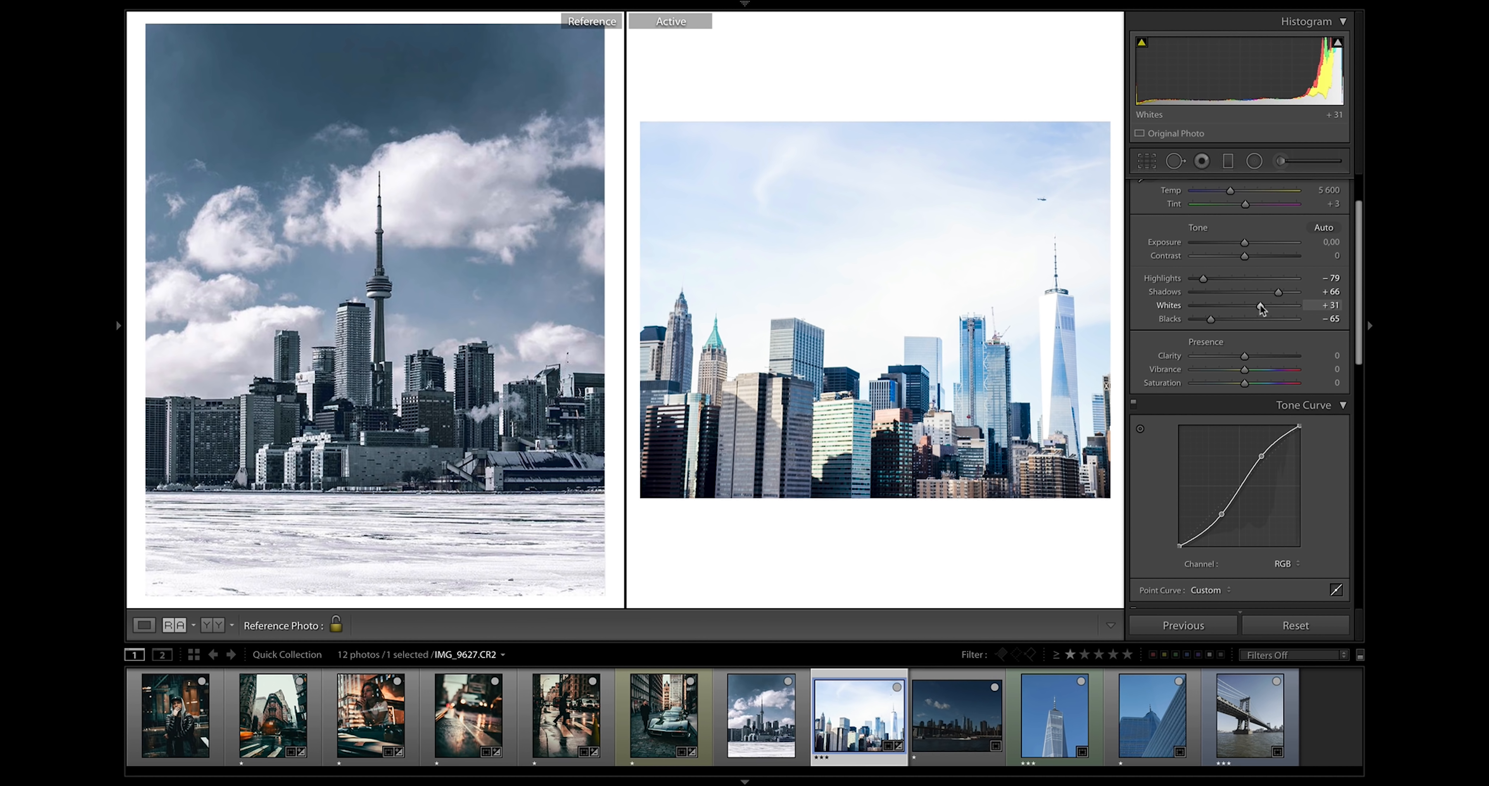
# - Lower the skyline photo's exposure to −1.00 and set its contrast to −5
pyautogui.press('-')
pyautogui.press('-')
pyautogui.press('-')
pyautogui.press('-')
pyautogui.press('-')
pyautogui.press('-')
pyautogui.press('-')
pyautogui.press('-')
pyautogui.press('-')
pyautogui.press('-')
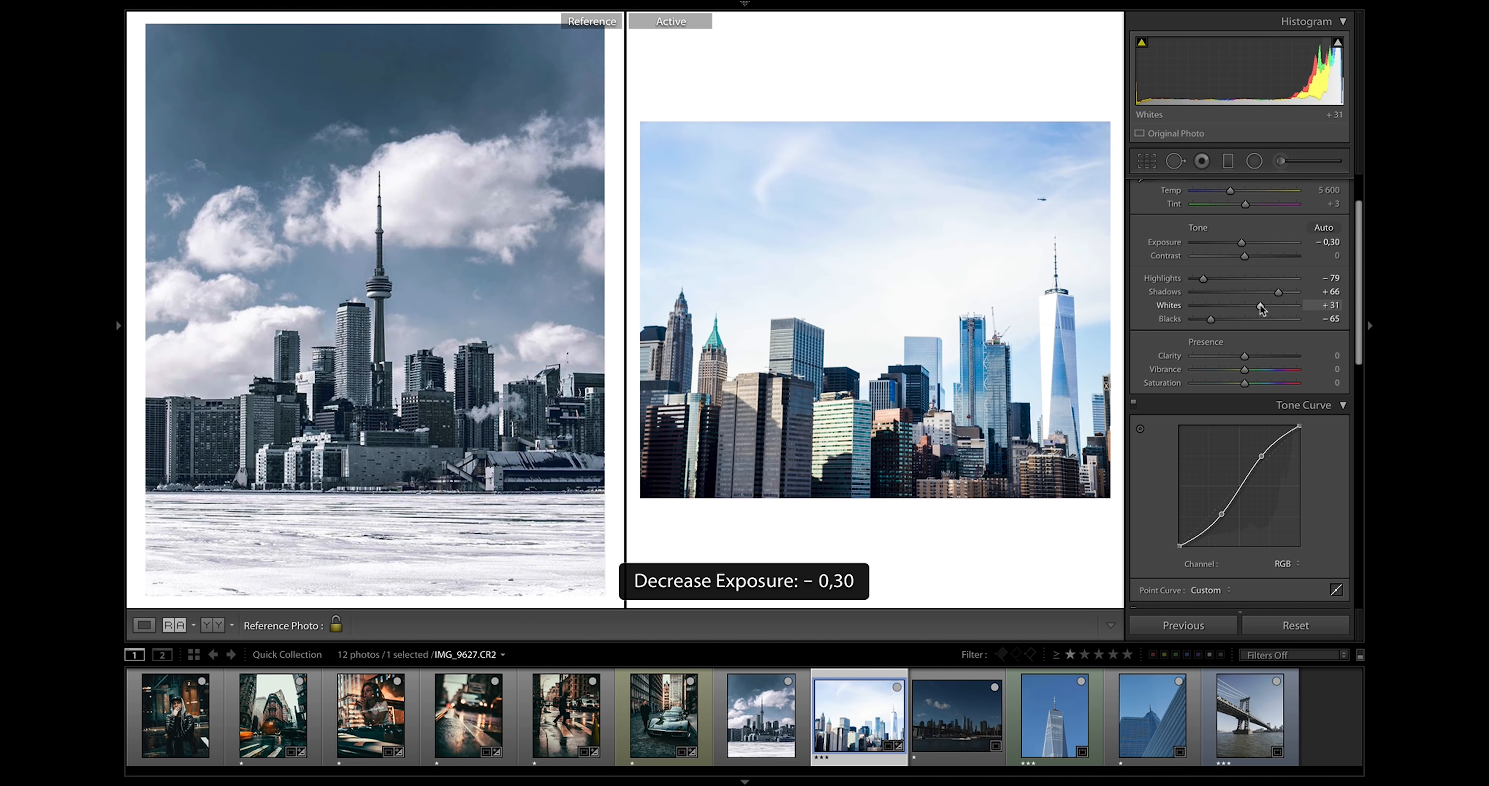
pyautogui.press('-')
pyautogui.press('=')
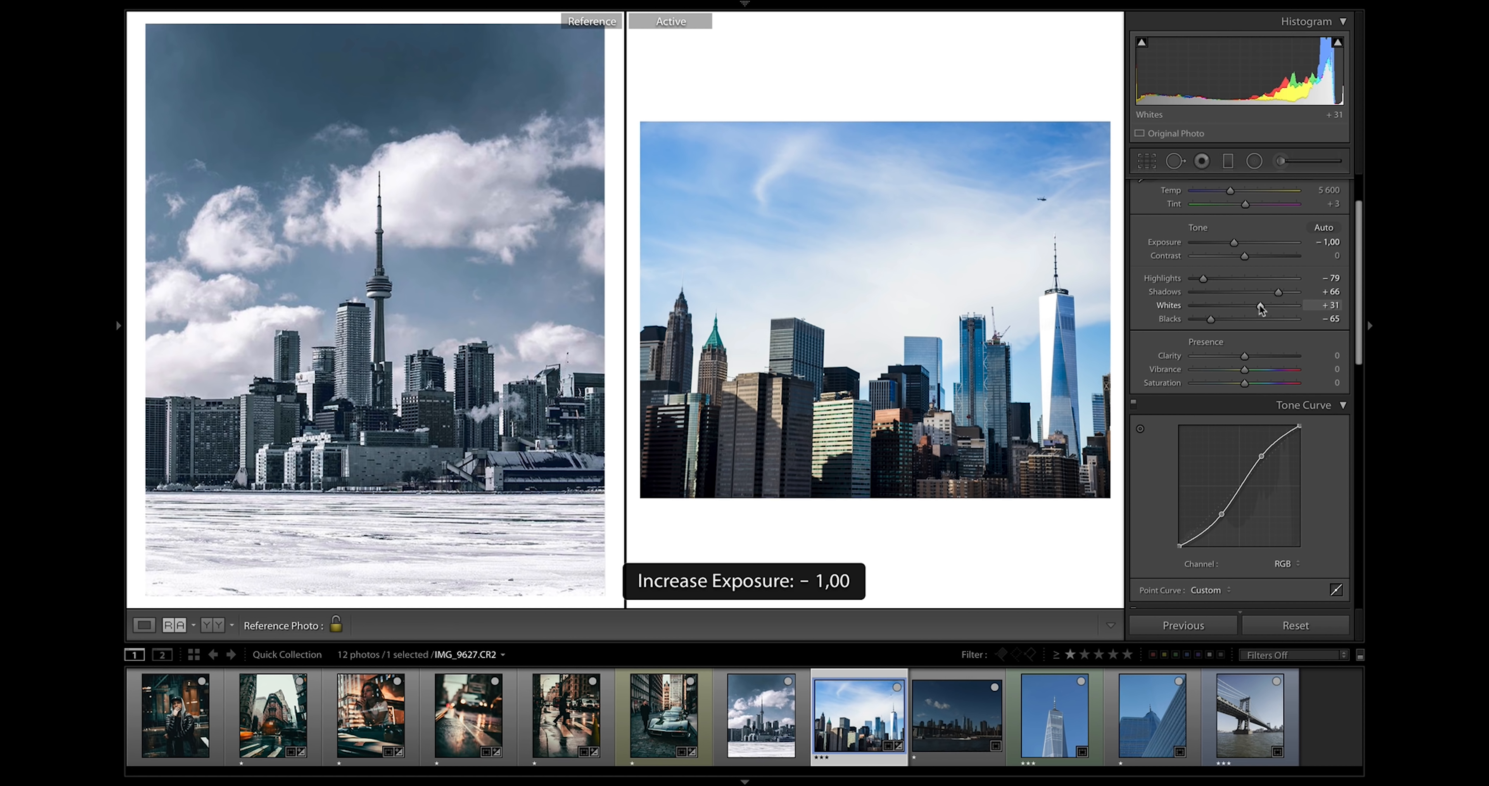
pyautogui.moveTo(1245, 257); pyautogui.dragTo(1242, 257)
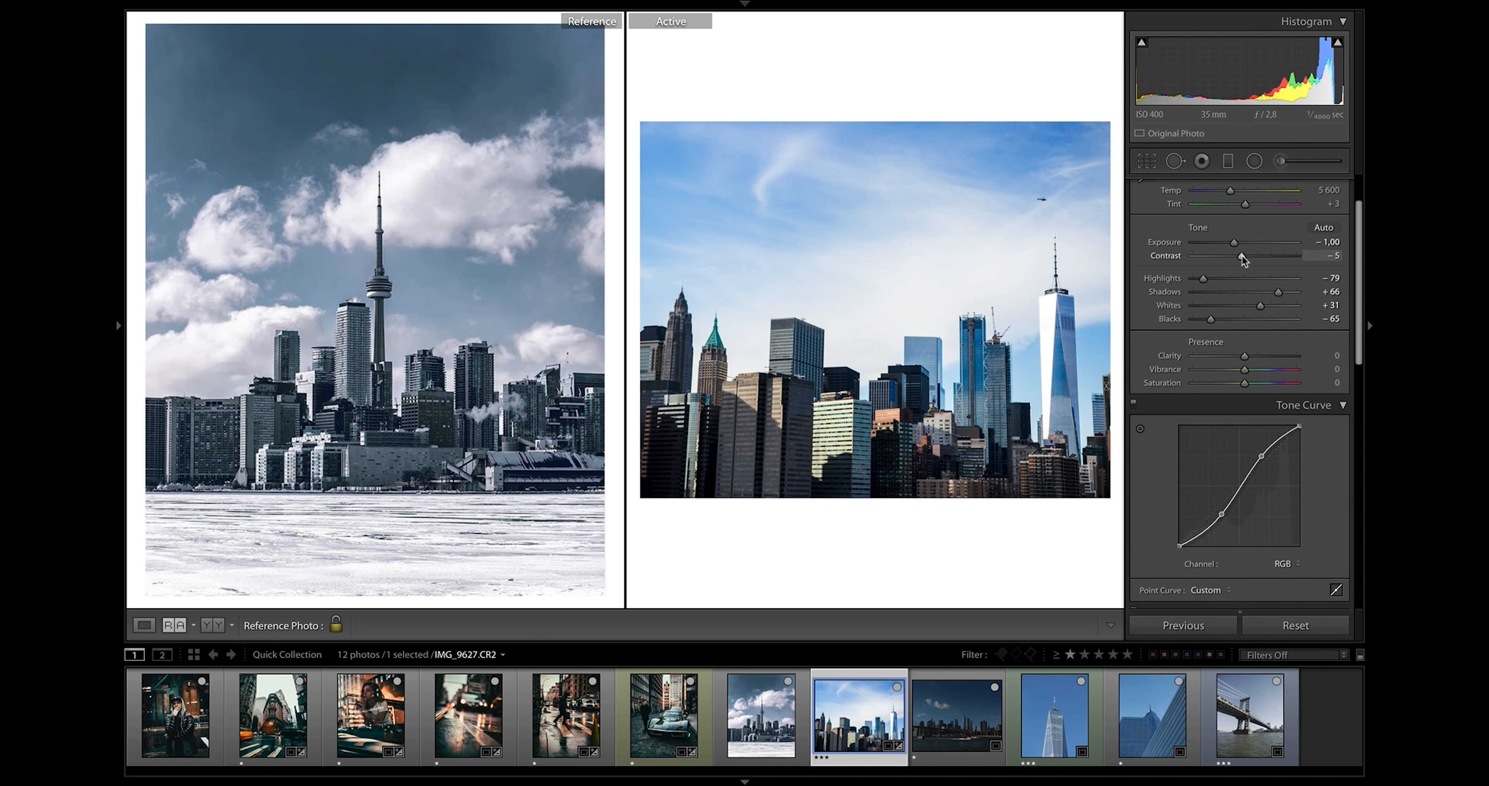
# - Adjust the Blue colour range to hue −7, saturation −73 and luminance −66
pyautogui.scroll(-3, 1248, 277)
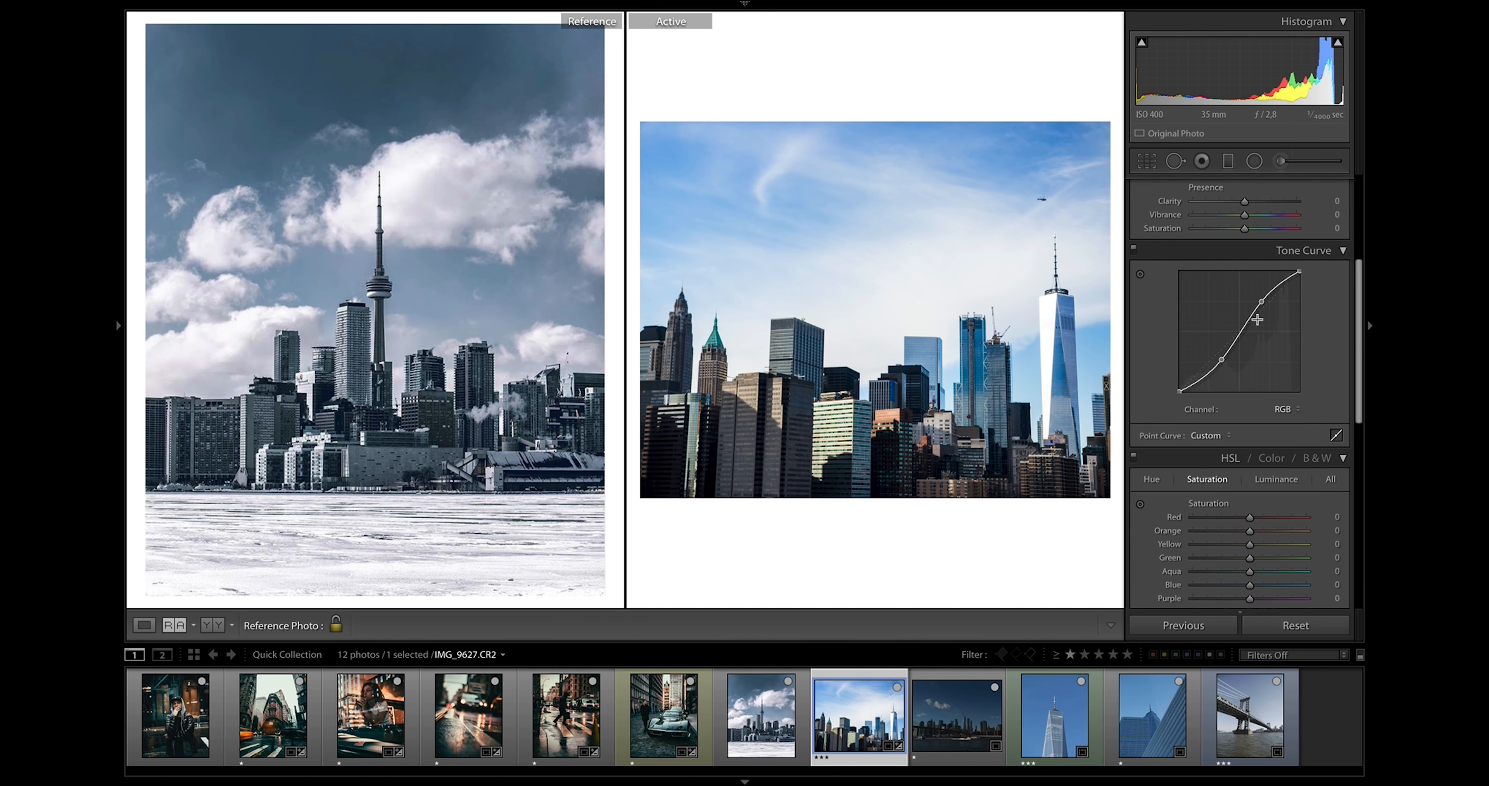
pyautogui.scroll(-2, 1257, 320)
pyautogui.click(1268, 330)
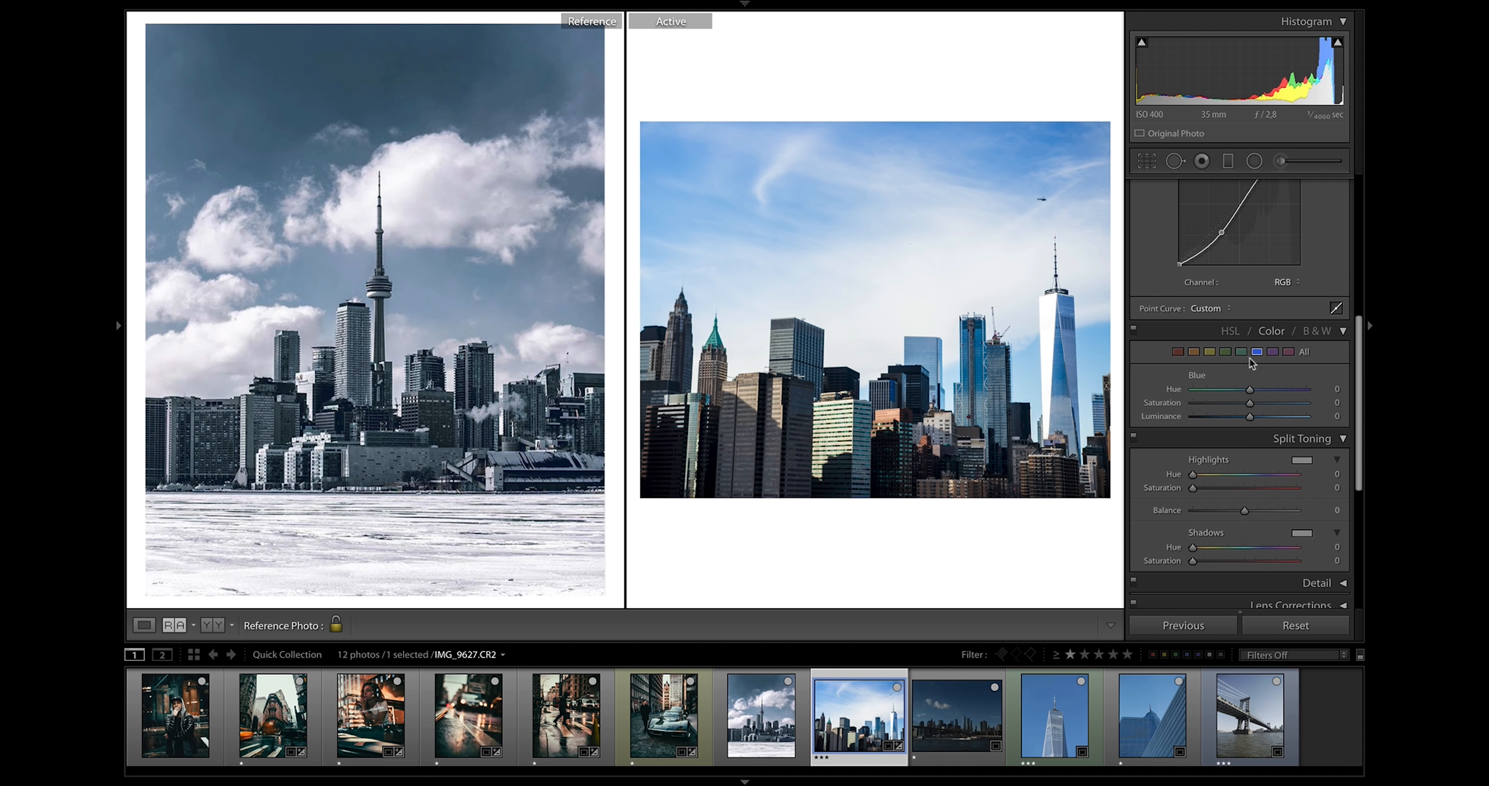
pyautogui.moveTo(1249, 402); pyautogui.dragTo(1208, 404)
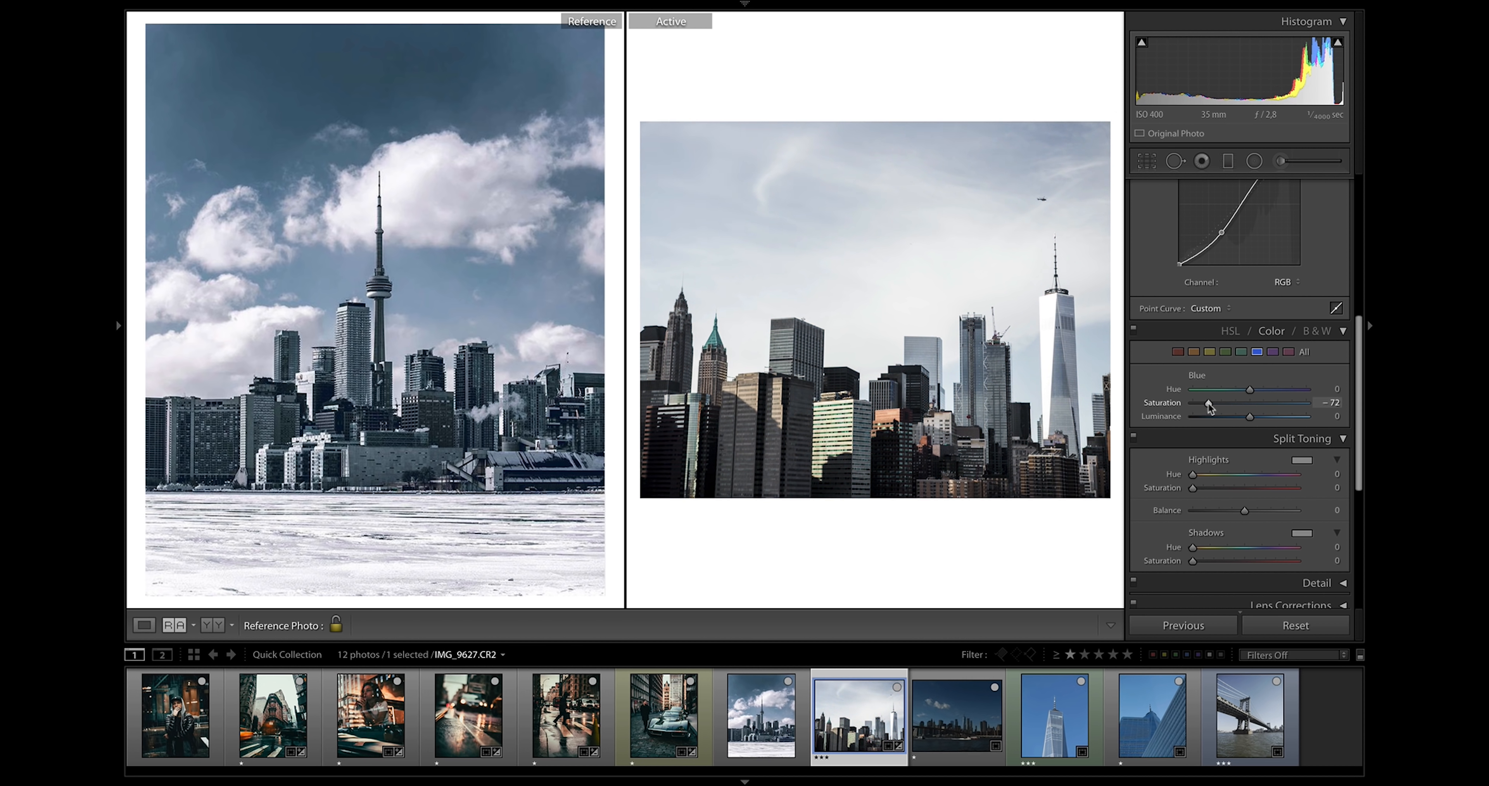
pyautogui.click(1212, 416)
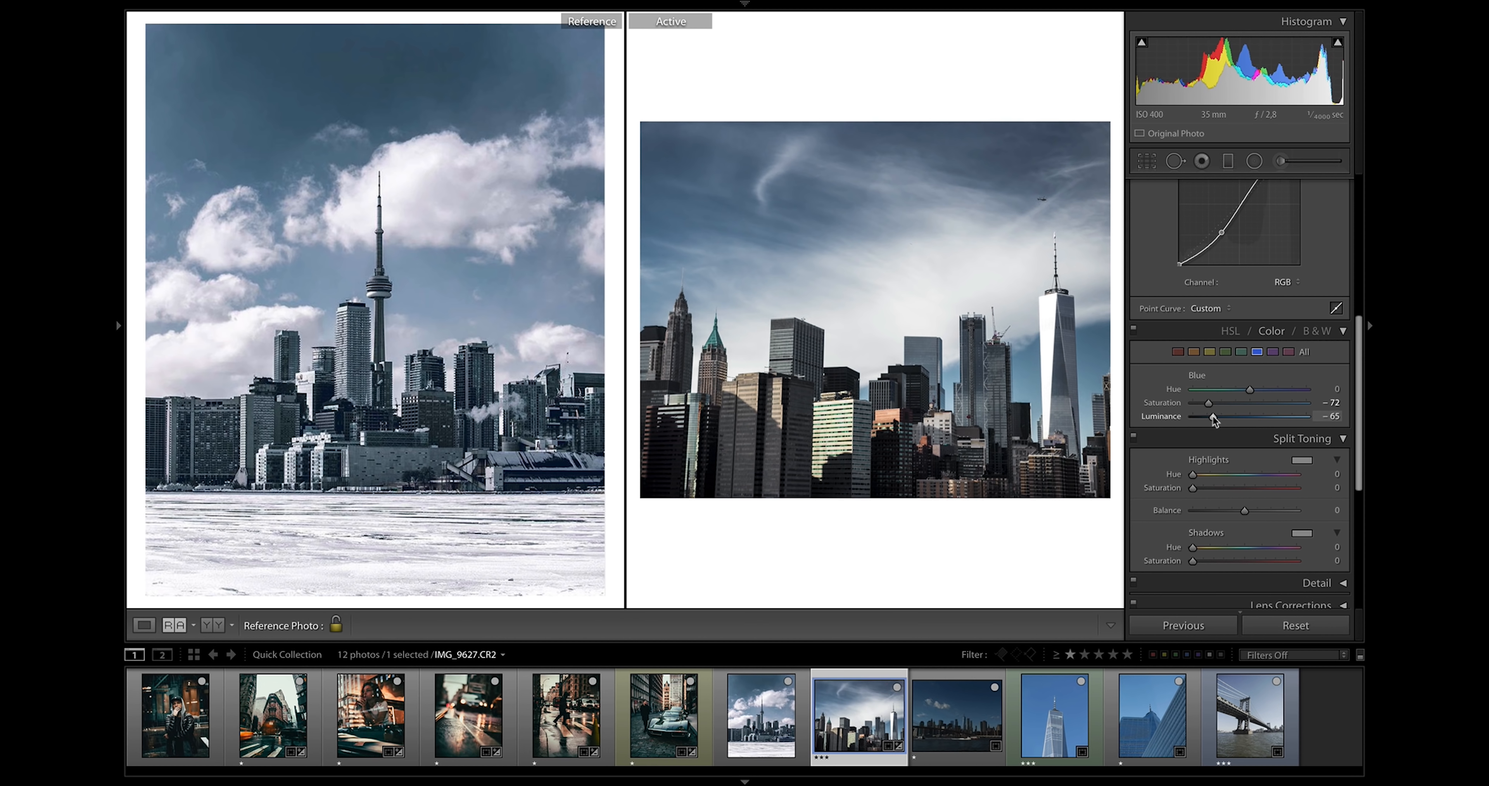
pyautogui.moveTo(1213, 416); pyautogui.dragTo(1207, 405)
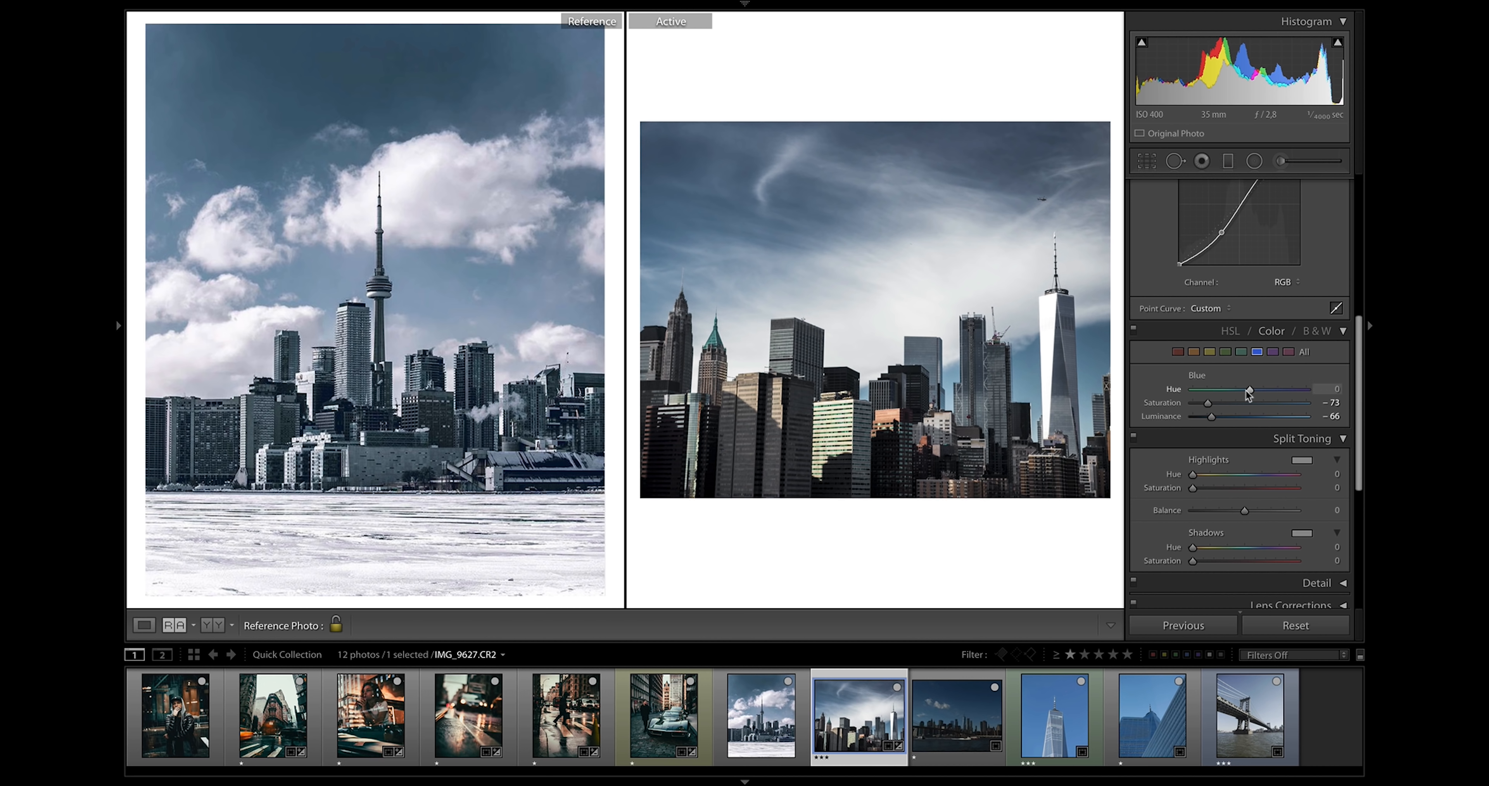
pyautogui.click(1244, 390)
# - Raise the skyline photo's exposure to −0.60
pyautogui.press('+')
pyautogui.press('+')
pyautogui.press('+')
pyautogui.press('+')
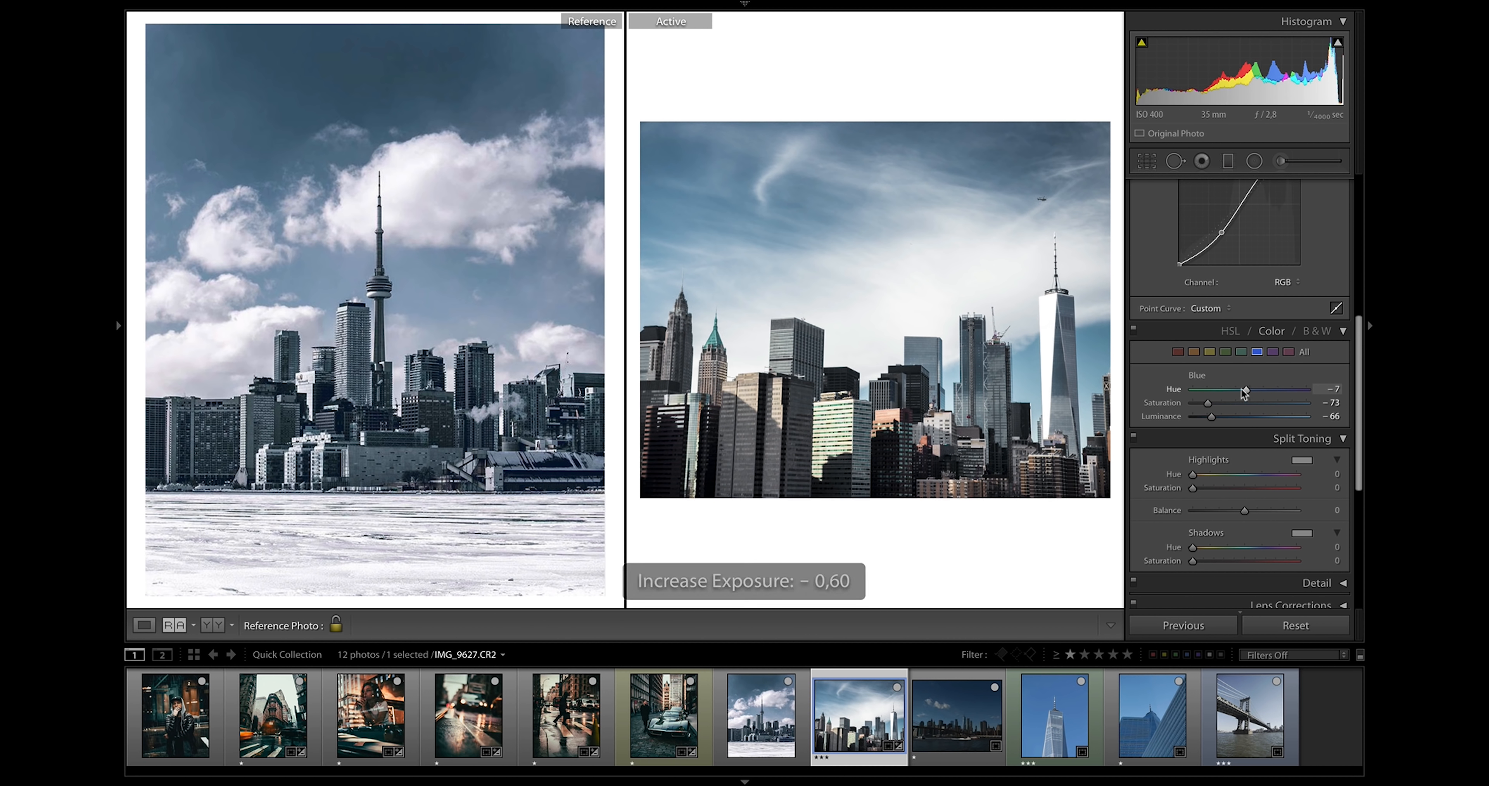
# - Desaturate the skyline photo's other colour ranges, including red, yellow, aqua, purple and magenta, while keeping the blue adjustments
pyautogui.click(1193, 353)
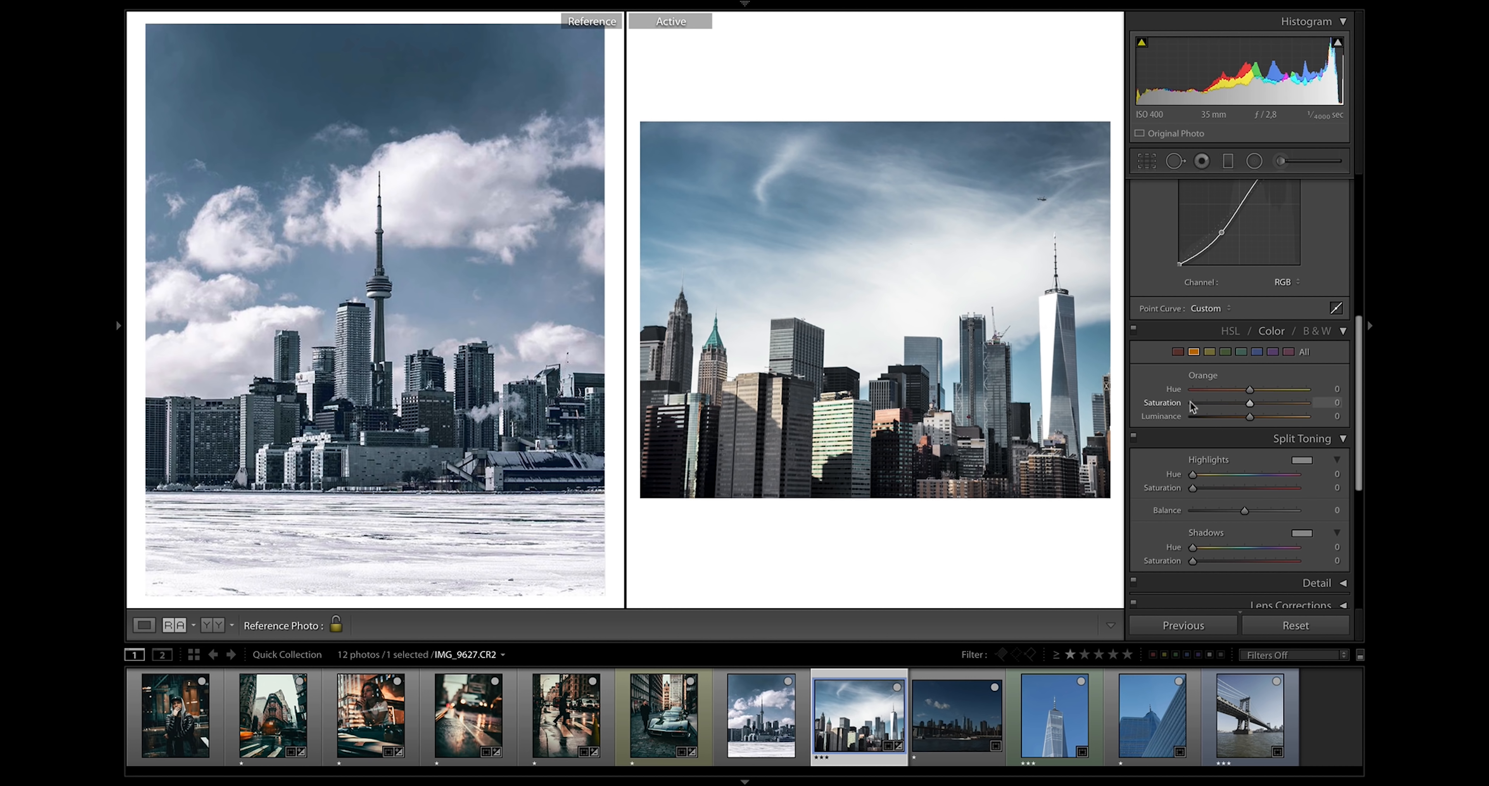
pyautogui.click(1178, 351)
pyautogui.click(1191, 399)
pyautogui.click(1285, 352)
pyautogui.moveTo(1250, 403); pyautogui.dragTo(1174, 403)
pyautogui.click(1269, 354)
pyautogui.click(1192, 402)
pyautogui.click(1225, 351)
pyautogui.click(1241, 351)
pyautogui.click(1193, 403)
pyautogui.click(1209, 351)
pyautogui.click(1192, 403)
pyautogui.click(1225, 352)
pyautogui.click(1256, 352)
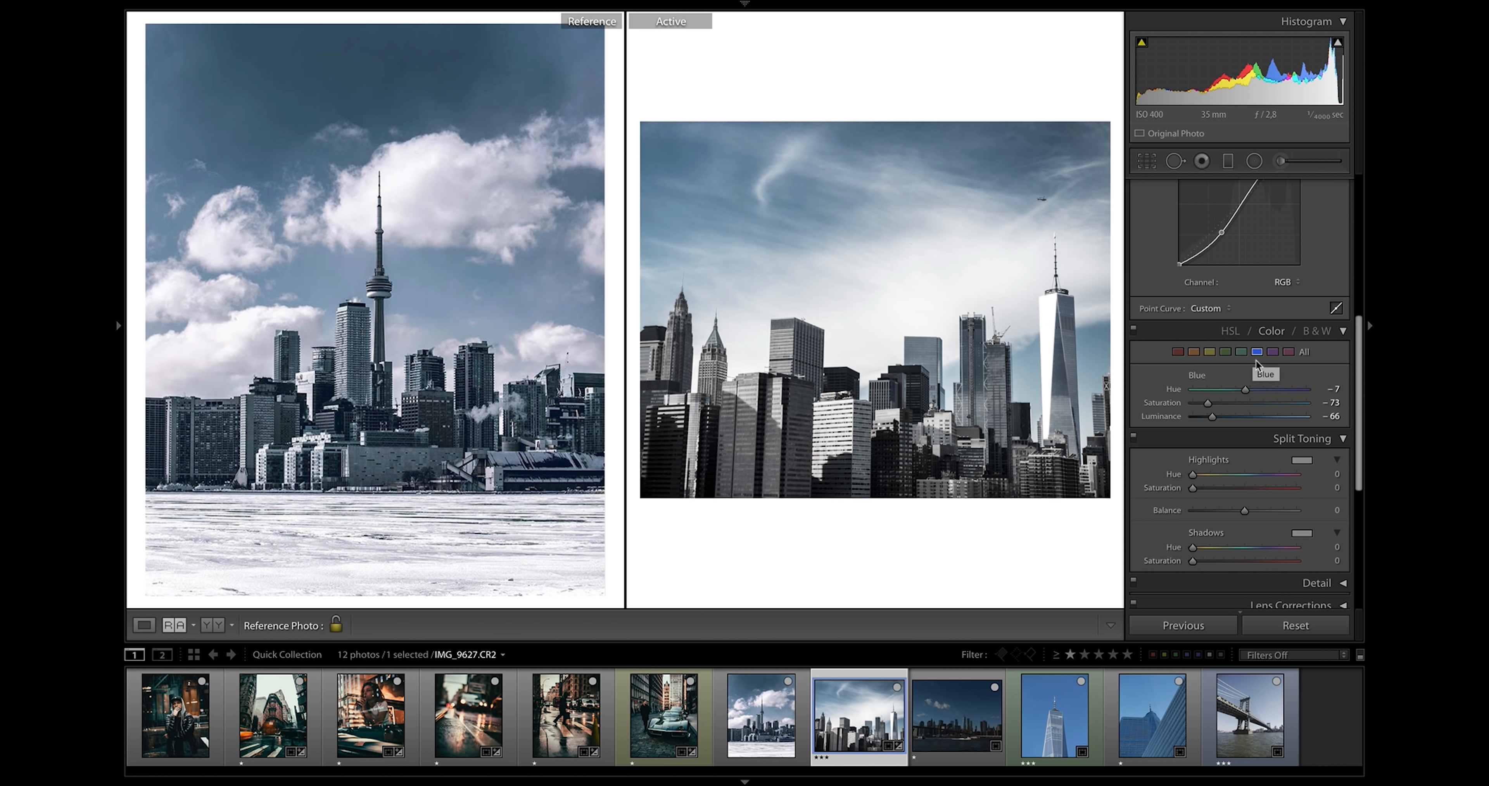
# - Split-tone the skyline photo's shadows with hue 215 and saturation 12
pyautogui.scroll(-2, 1264, 383)
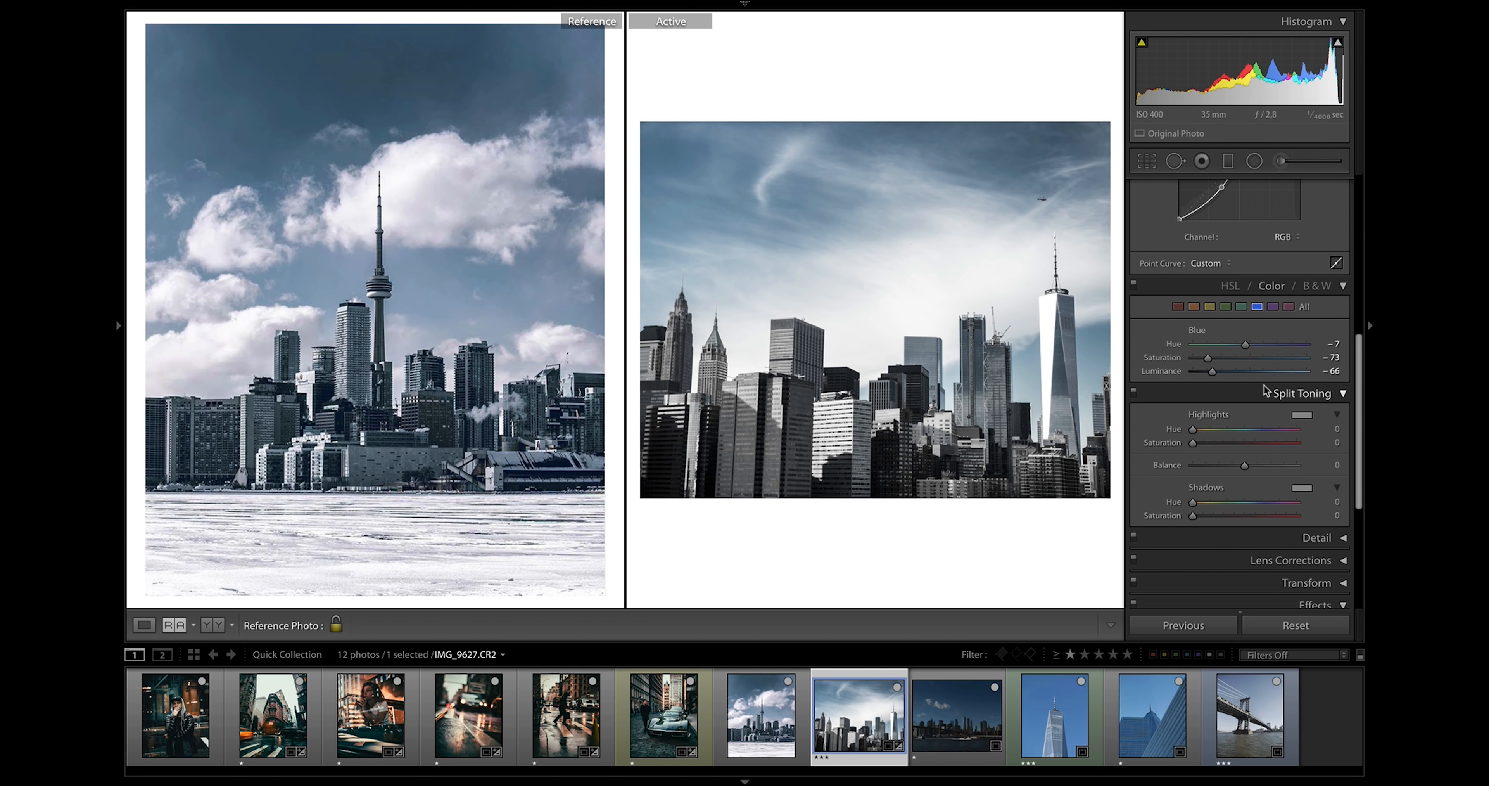
pyautogui.scroll(-1, 1264, 384)
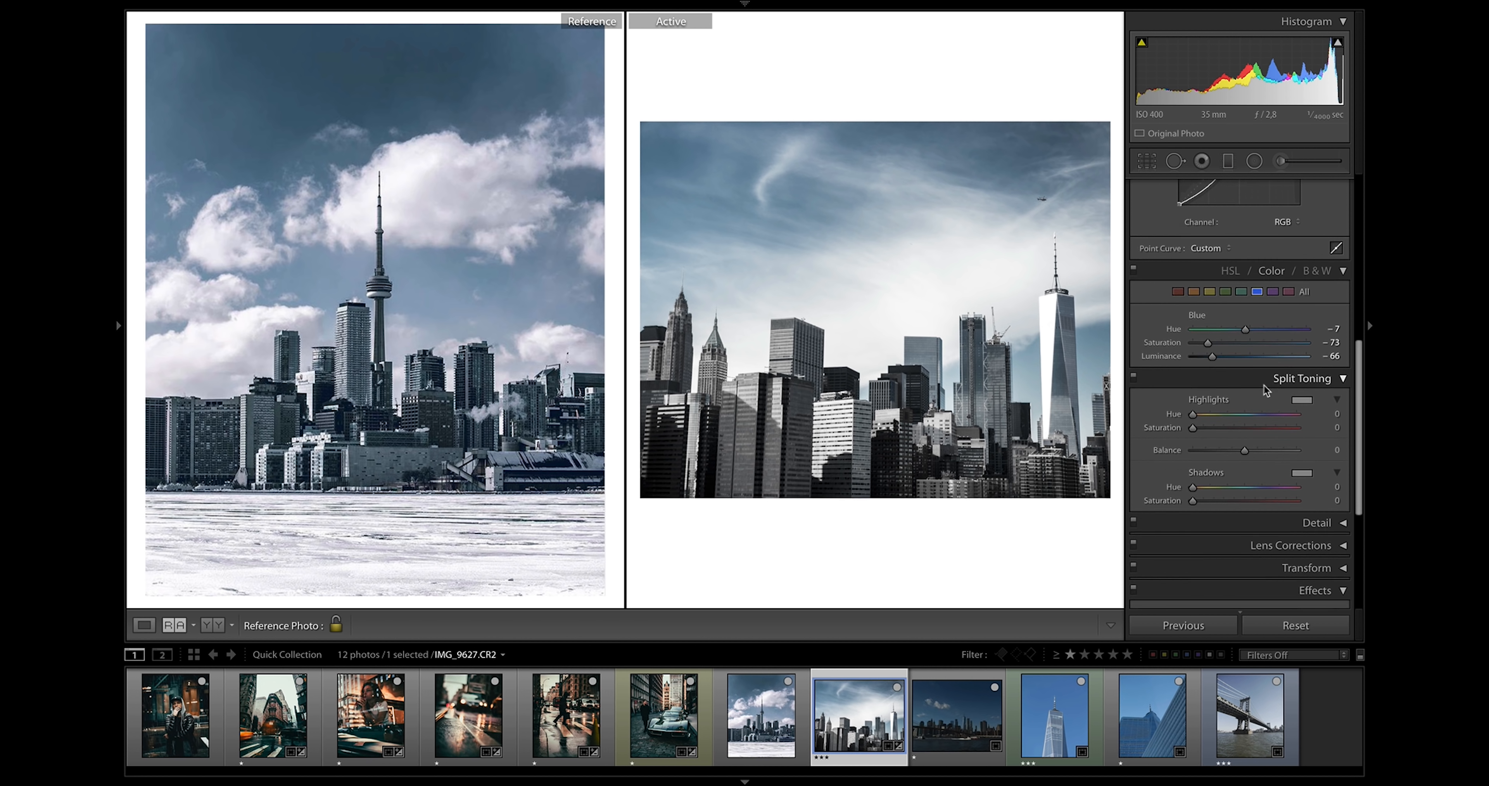
pyautogui.click(1299, 471)
pyautogui.click(1208, 448)
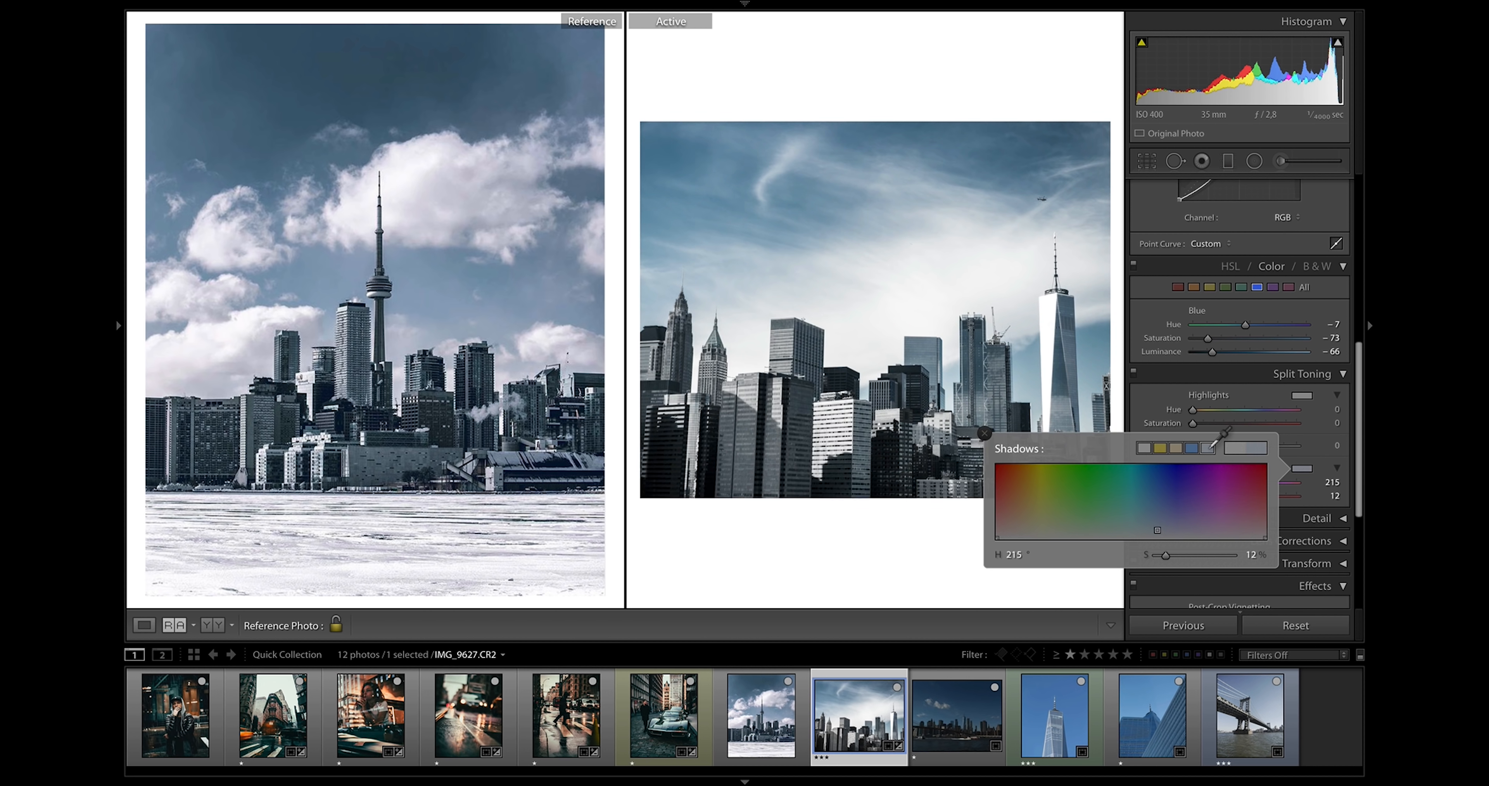
pyautogui.click(984, 433)
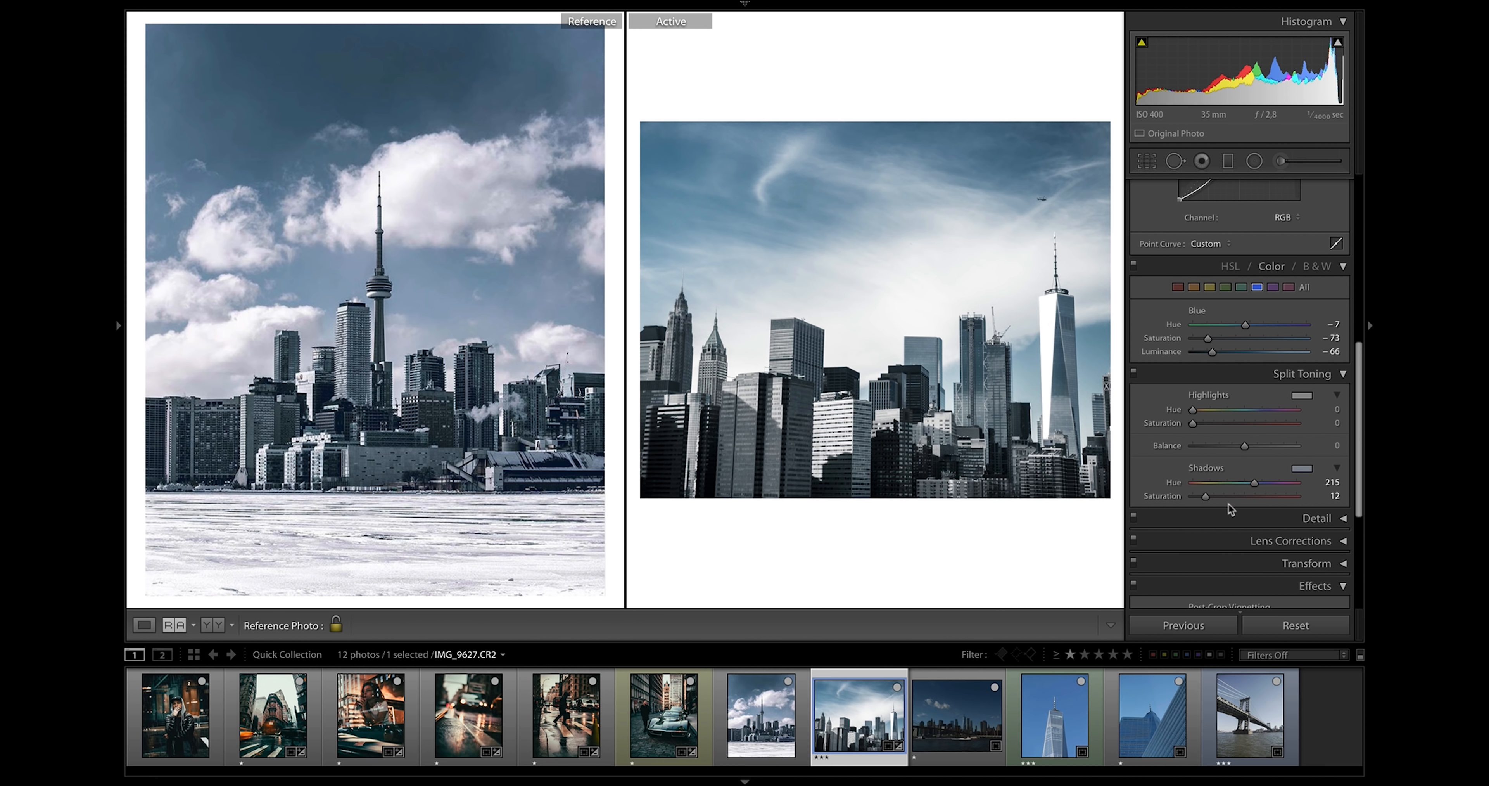
# - Split-tone the skyline photo's highlights with hue 294 and saturation 4, and compare the photo with split toning off and on
pyautogui.click(1277, 410)
pyautogui.moveTo(1192, 428); pyautogui.dragTo(1197, 431)
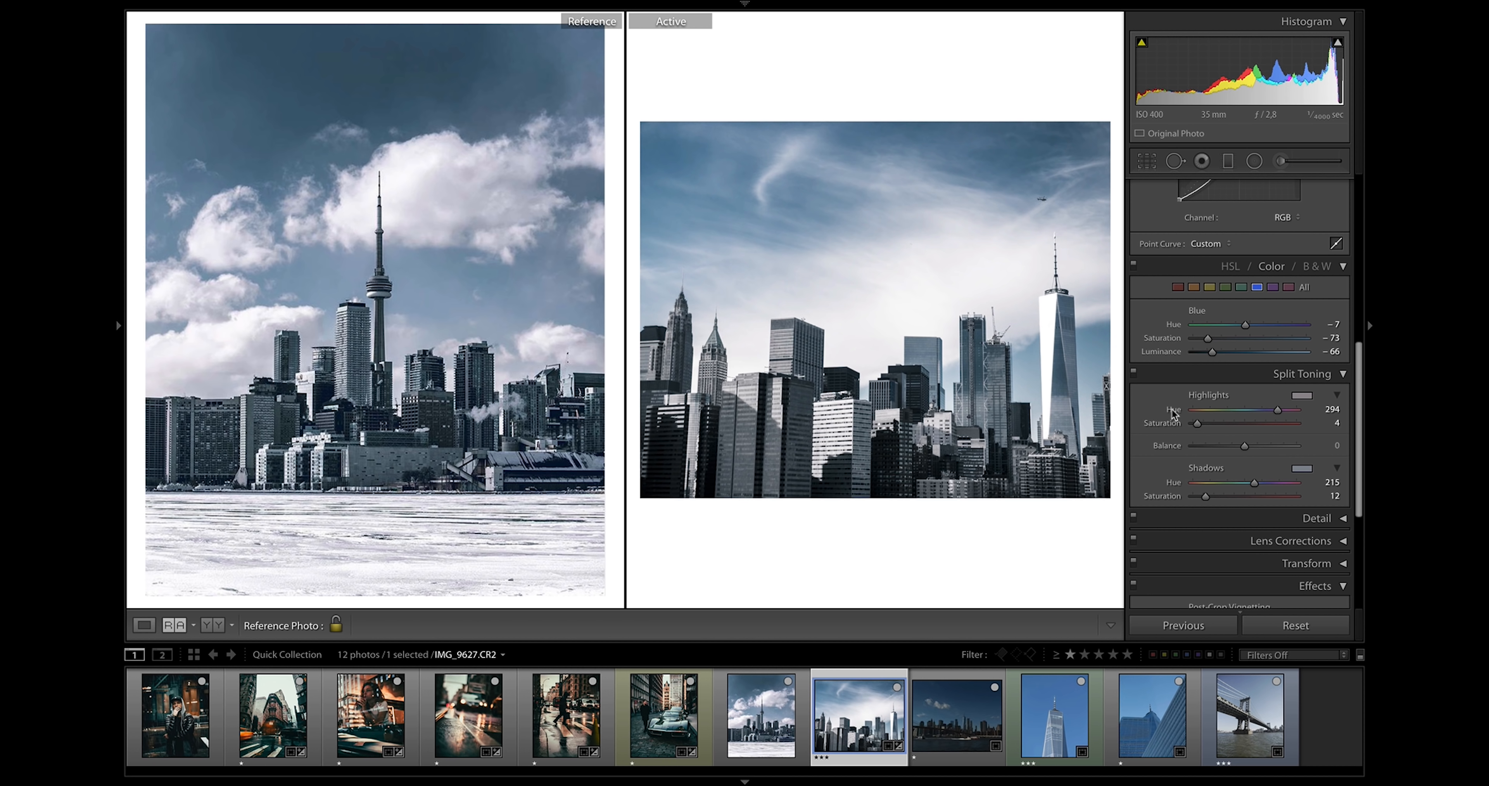
pyautogui.click(1134, 374)
pyautogui.click(1133, 374)
pyautogui.click(1134, 374)
pyautogui.click(1133, 374)
pyautogui.click(1133, 374)
pyautogui.click(1133, 374)
# - Copy the skyline photo's settings without white balance, exposure, local adjustments and crop, and apply them to the dark waterfront photo DSC00265.ARW
pyautogui.press('super+shift+c')
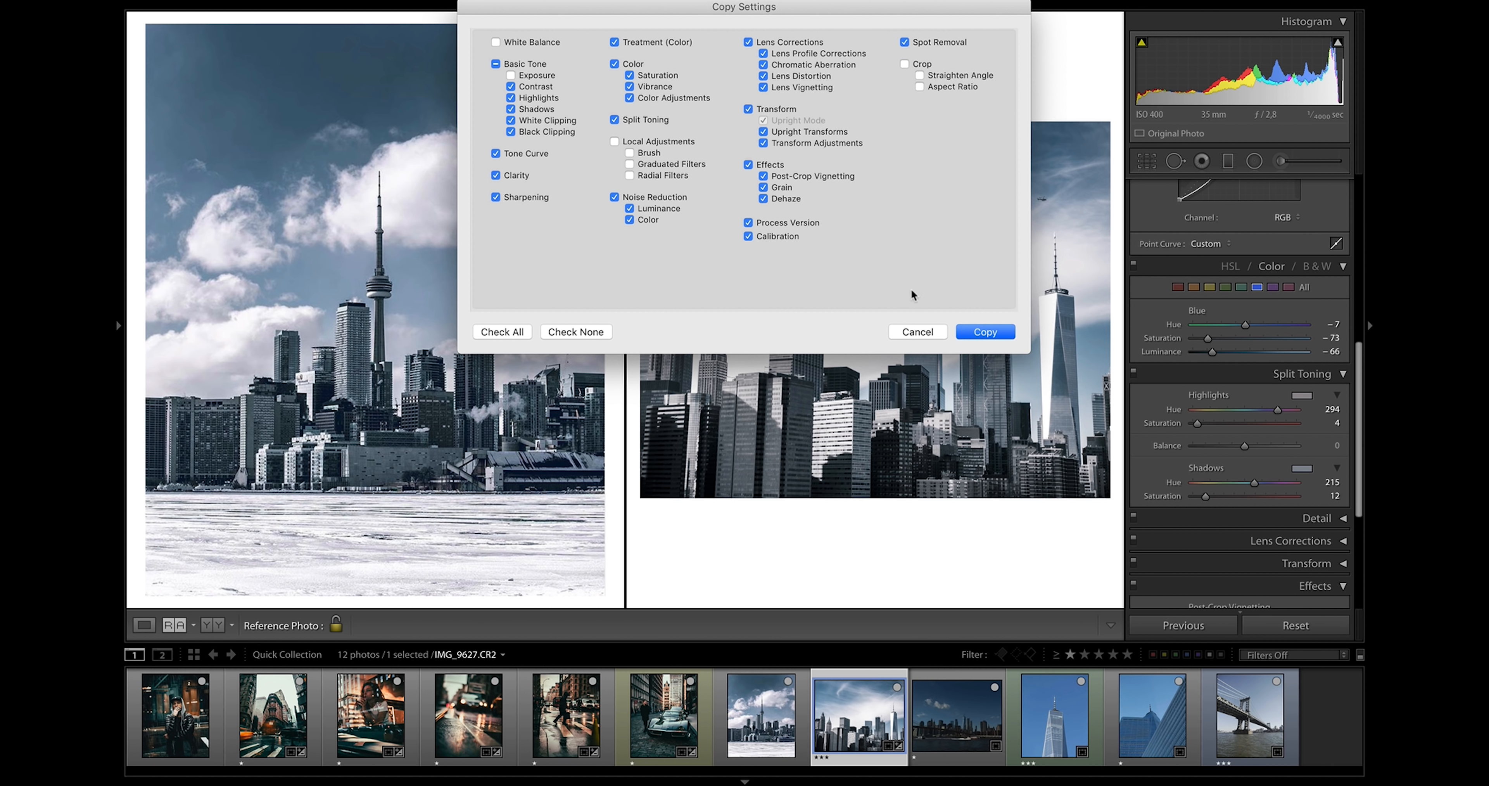
pyautogui.press('Return')
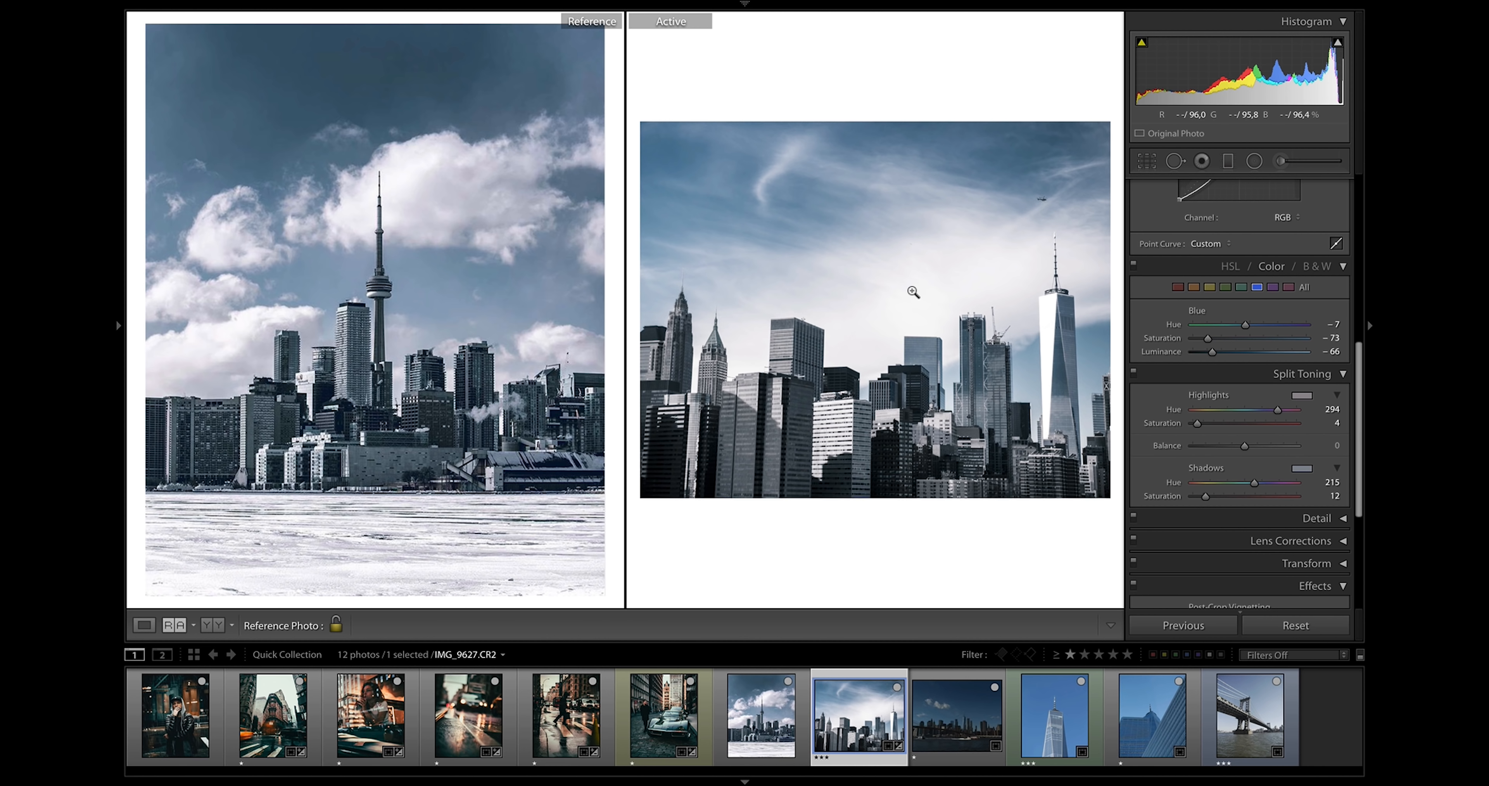
pyautogui.press('Right')
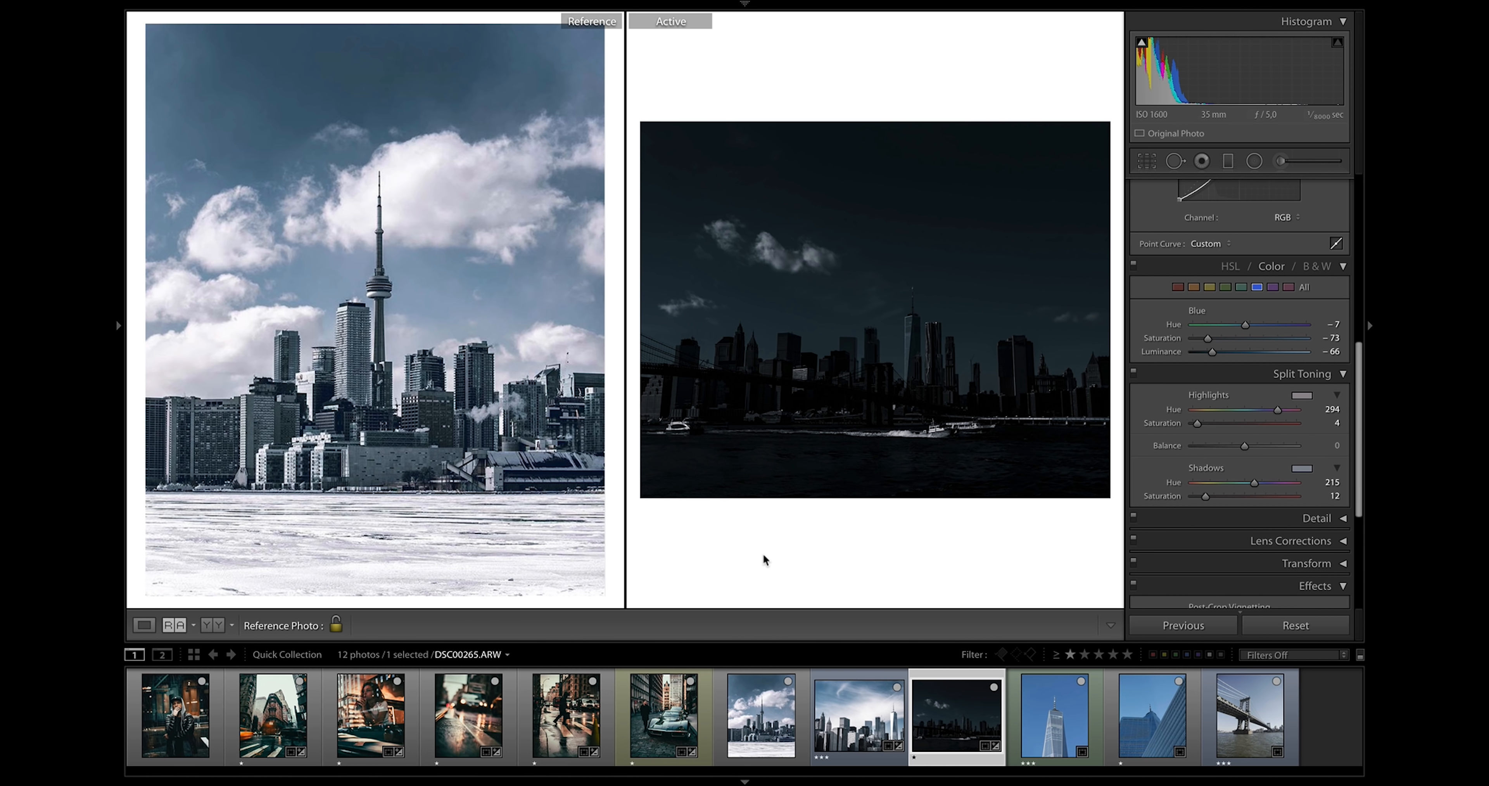
# - Raise the waterfront photo's exposure to +3.00
pyautogui.press('=')
pyautogui.press('=')
pyautogui.press('=')
pyautogui.press('=')
pyautogui.press('=')
pyautogui.press('=')
pyautogui.press('=')
pyautogui.press('=')
pyautogui.press('=')
pyautogui.press('=')
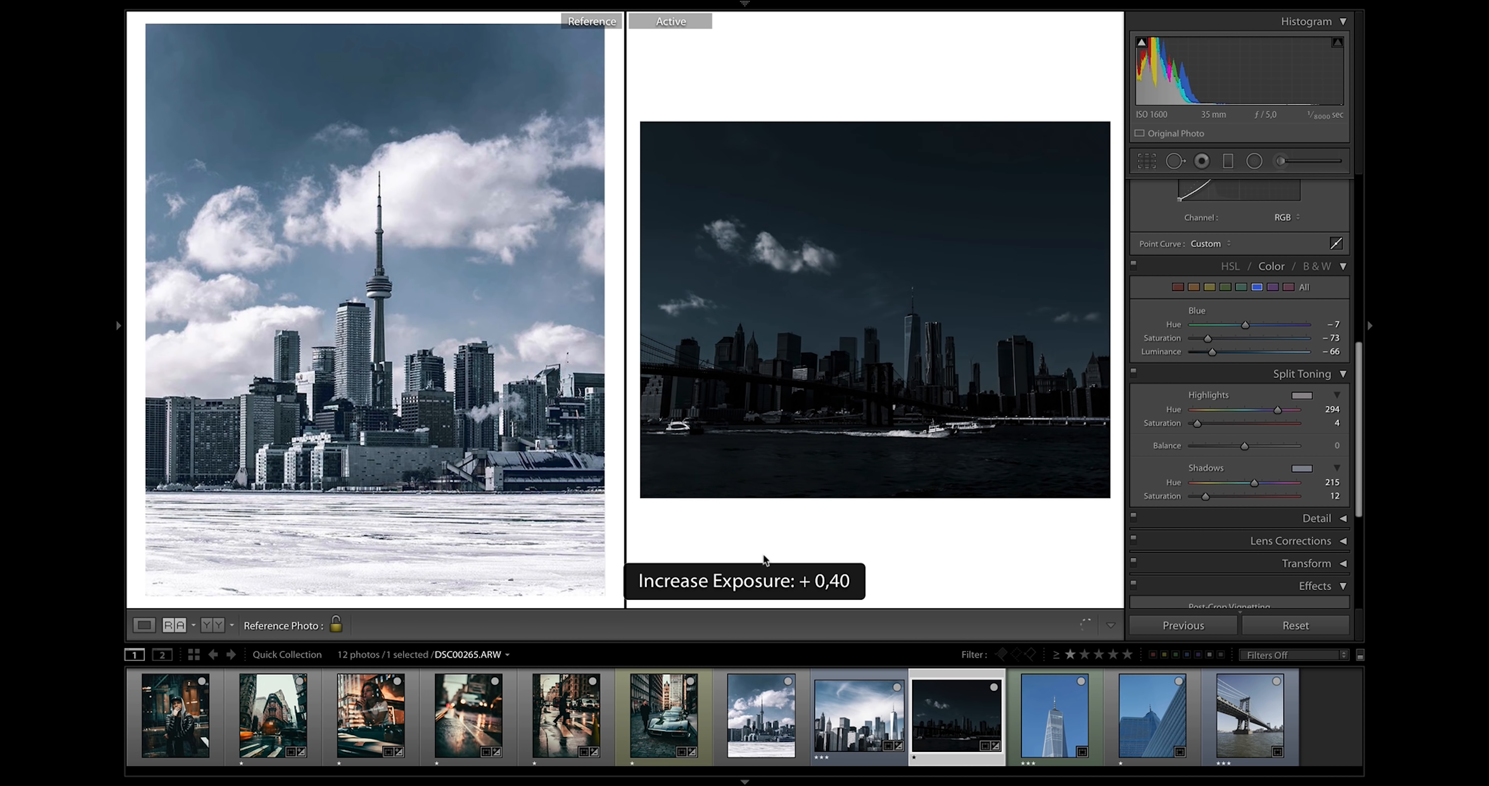
pyautogui.press('=')
pyautogui.press('=')
pyautogui.press('=')
pyautogui.press('=')
pyautogui.press('=')
pyautogui.press('=')
pyautogui.press('=')
pyautogui.press('=')
pyautogui.press('=')
pyautogui.press('=')
pyautogui.press('=')
pyautogui.press('=')
pyautogui.press('=')
pyautogui.press('=')
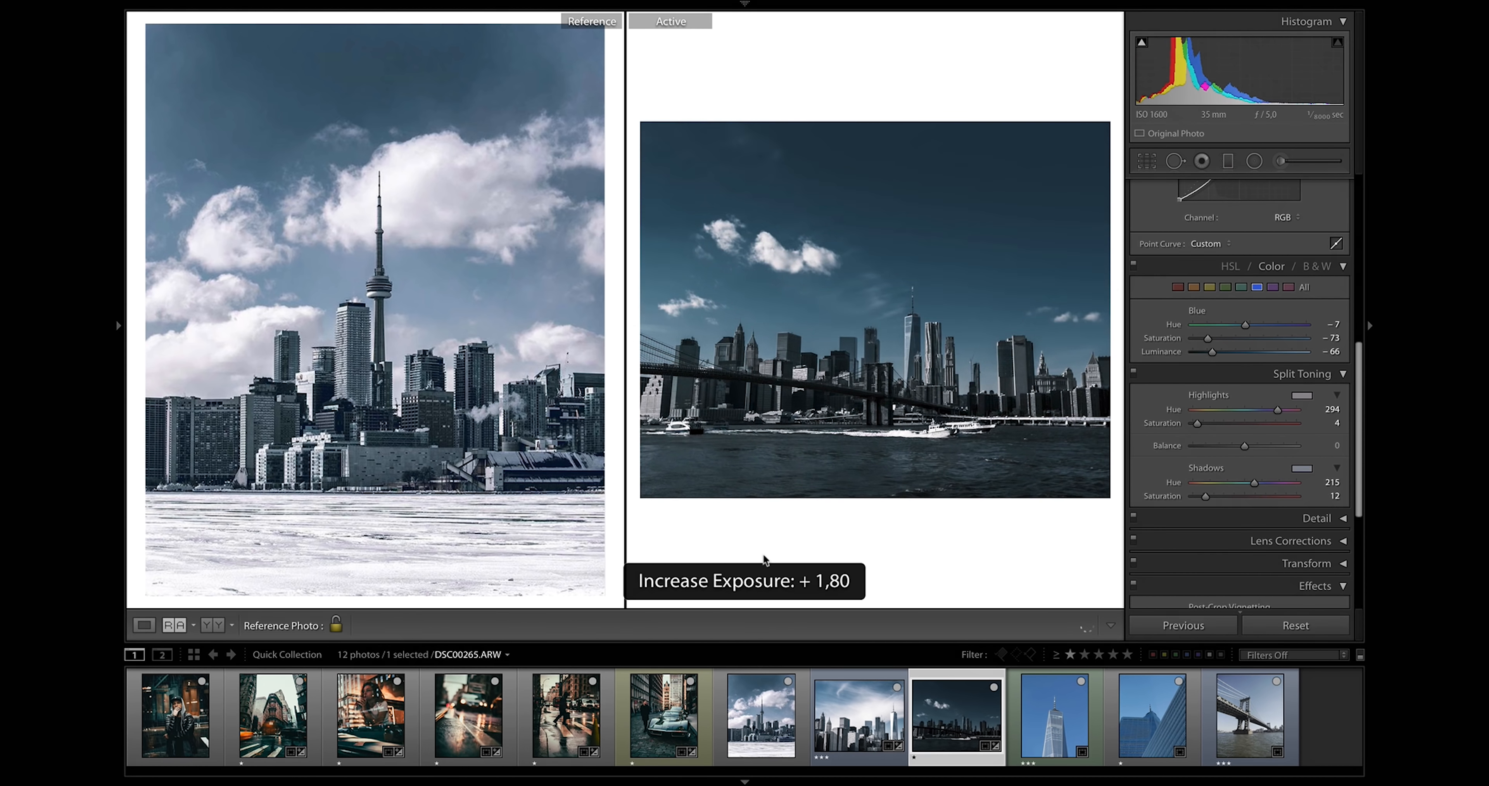
pyautogui.press('=')
pyautogui.press('=')
pyautogui.press('=')
pyautogui.press('=')
pyautogui.press('=')
pyautogui.press('=')
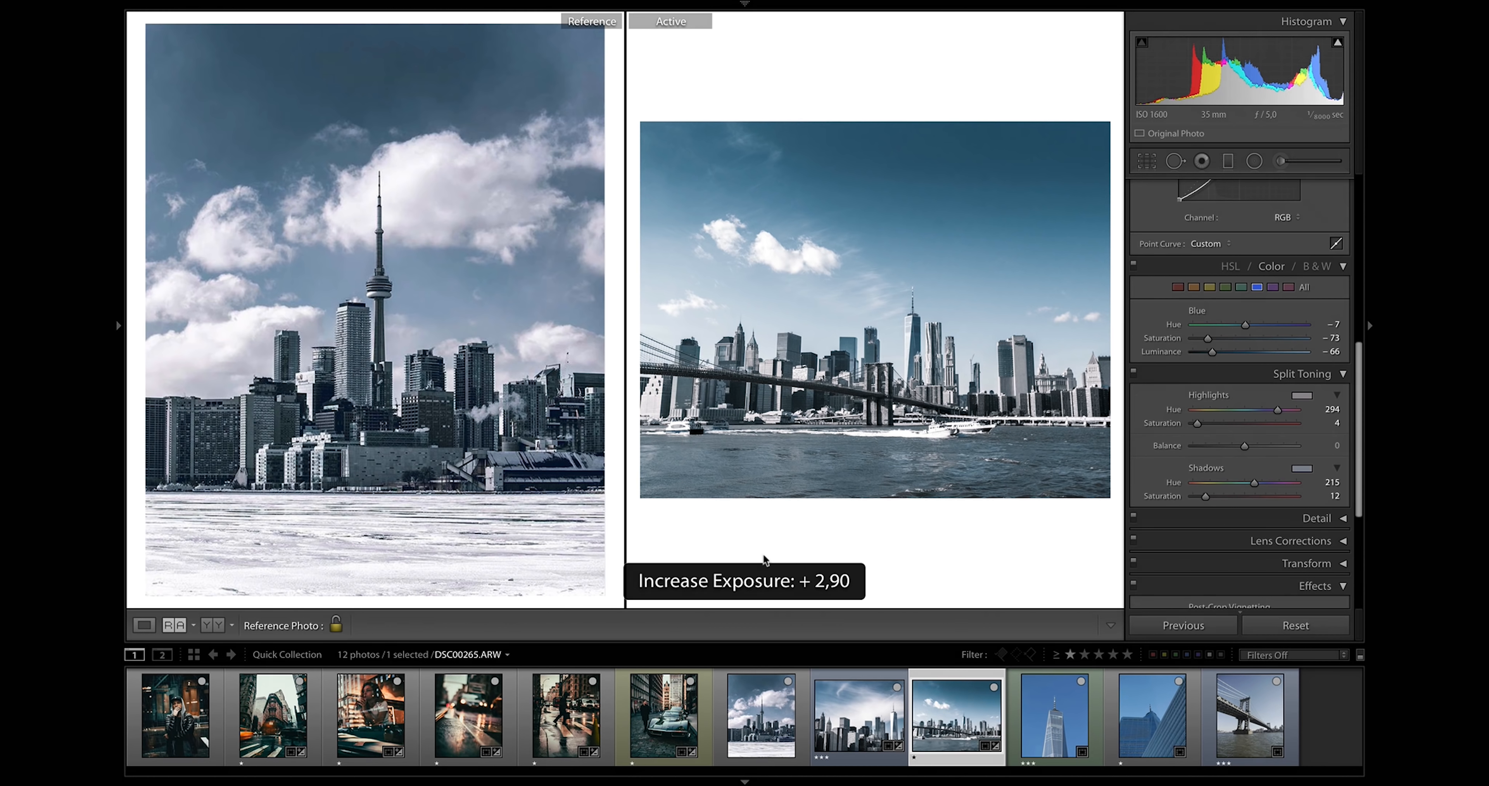
pyautogui.press('-')
pyautogui.press('=')
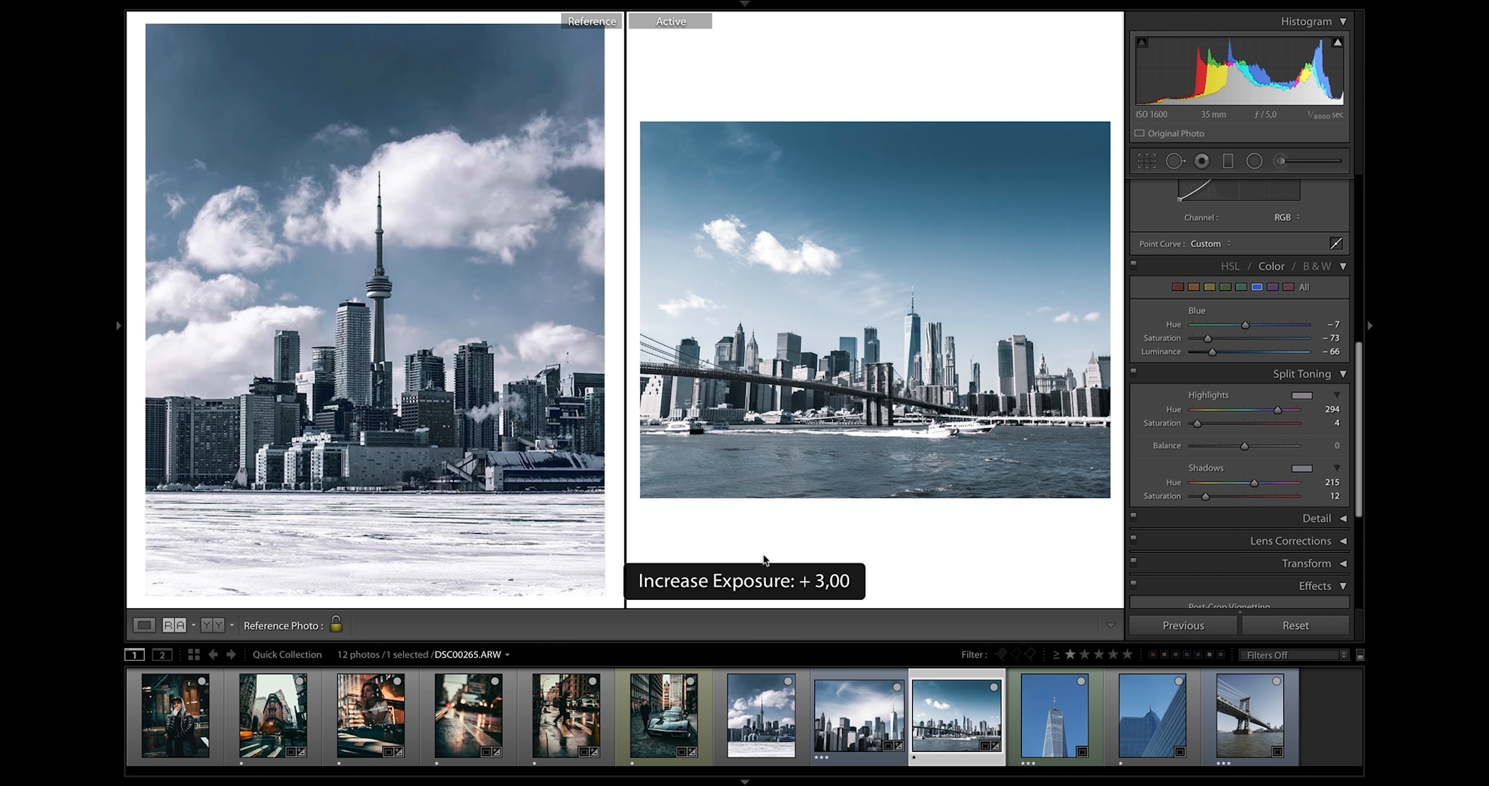
# - Darken the water in the waterfront photo with a graduated filter at exposure −0.81
pyautogui.press('m')
pyautogui.moveTo(866, 360); pyautogui.dragTo(865, 456)
pyautogui.moveTo(1244, 261); pyautogui.dragTo(1236, 260)
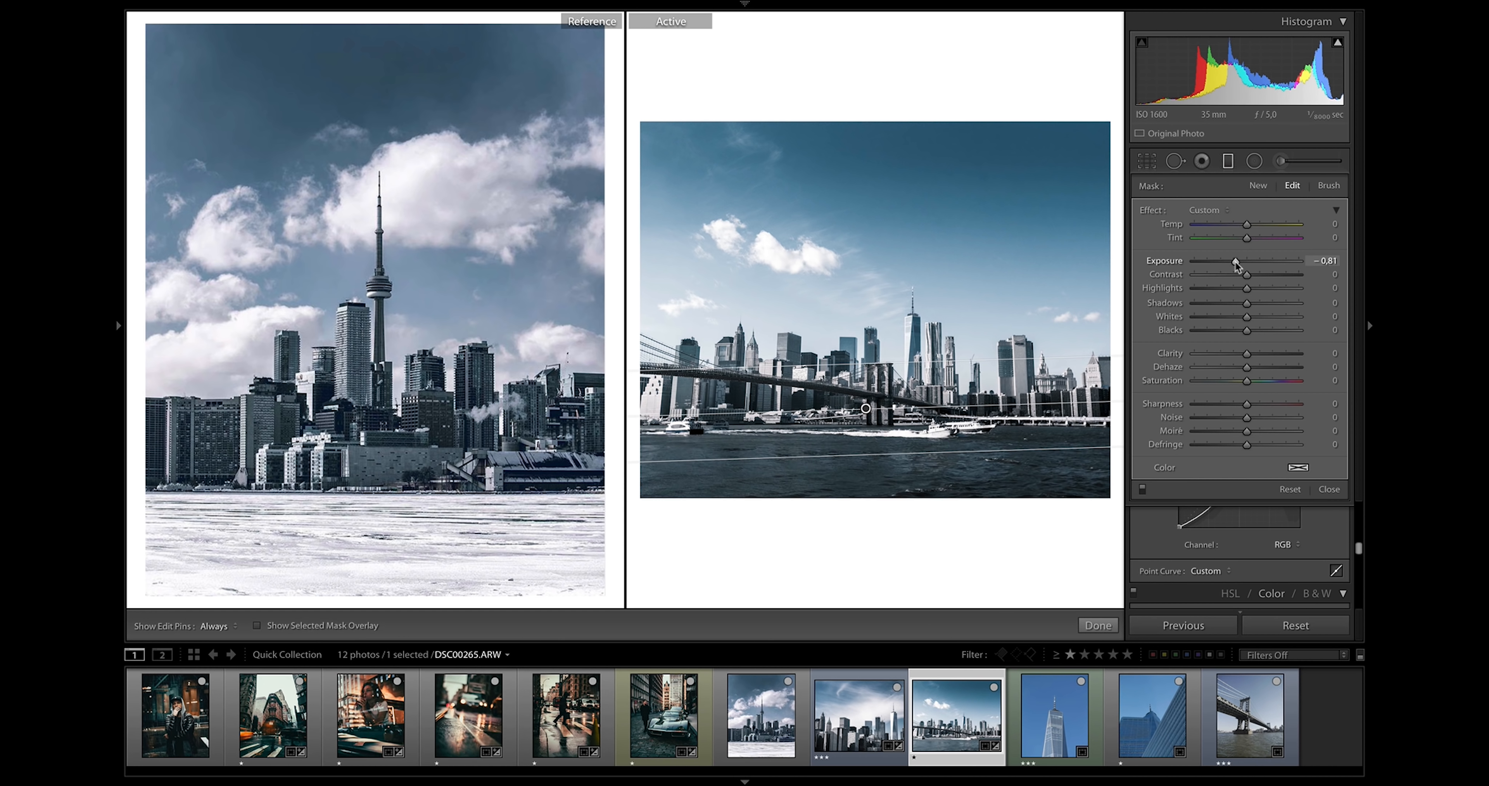
pyautogui.press('m')
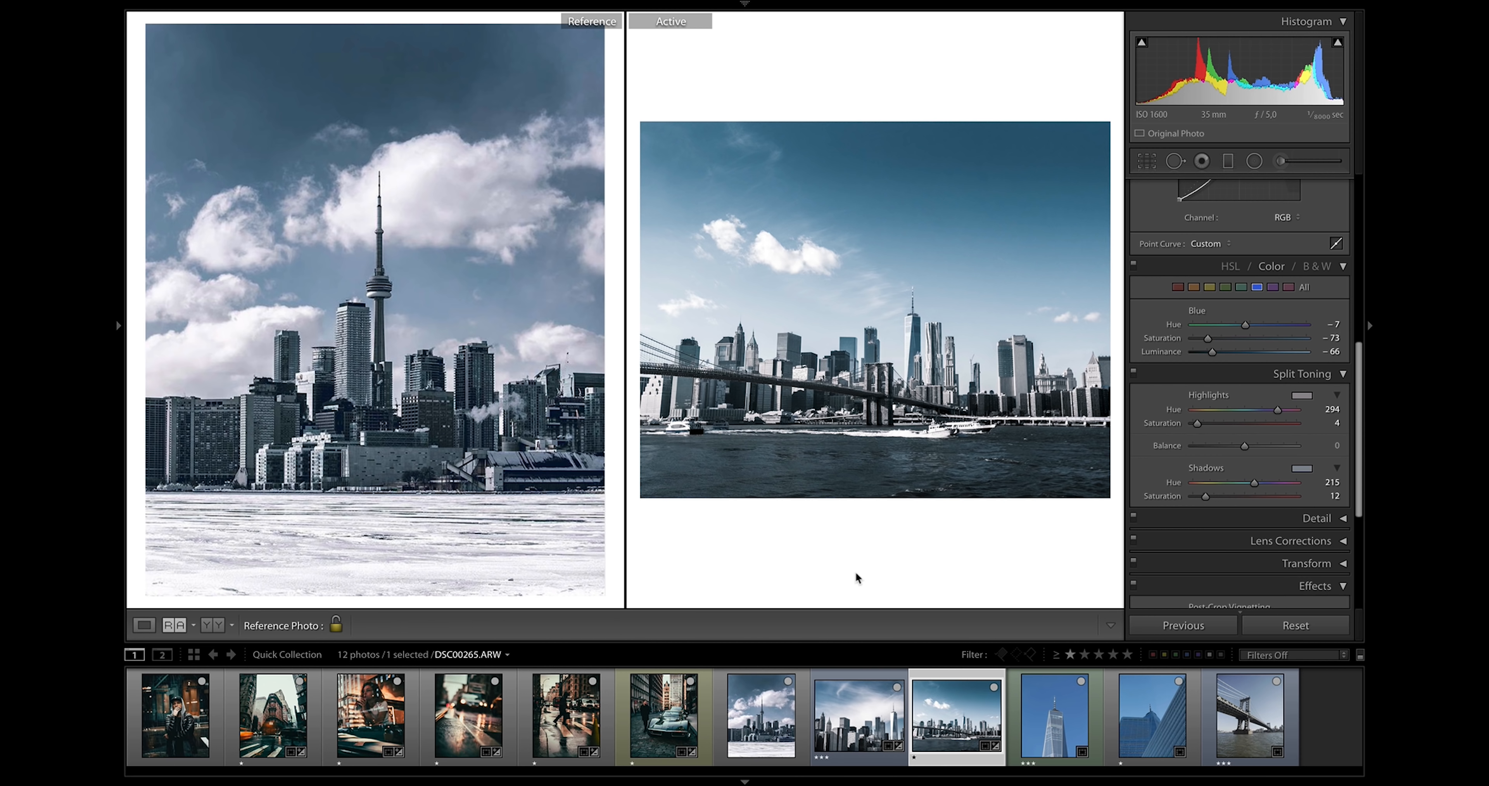
# - Raise the waterfront photo's exposure one more increment and reduce its Blue saturation slightly further
pyautogui.press('=')
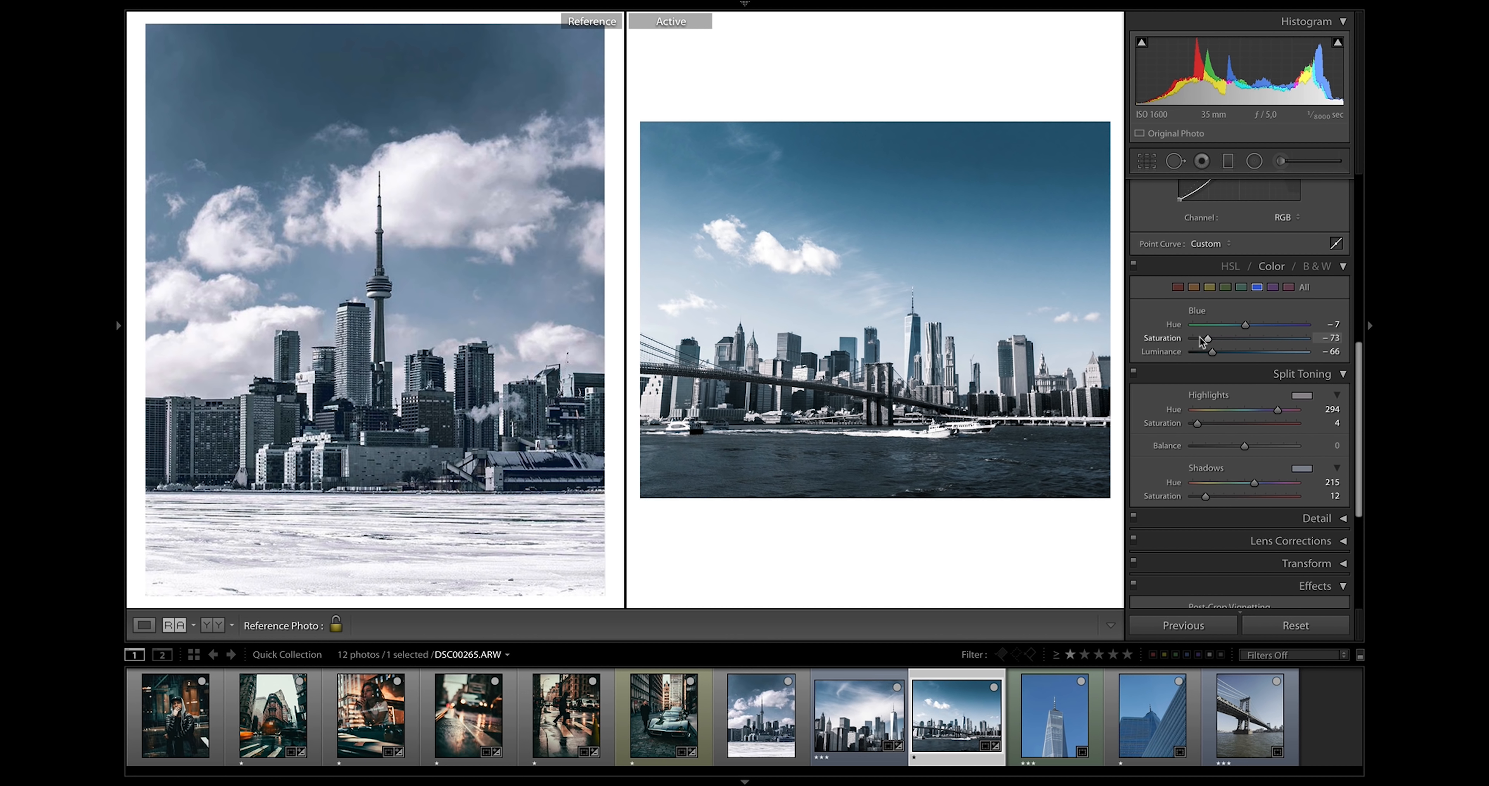
pyautogui.moveTo(1207, 338); pyautogui.dragTo(1200, 339)
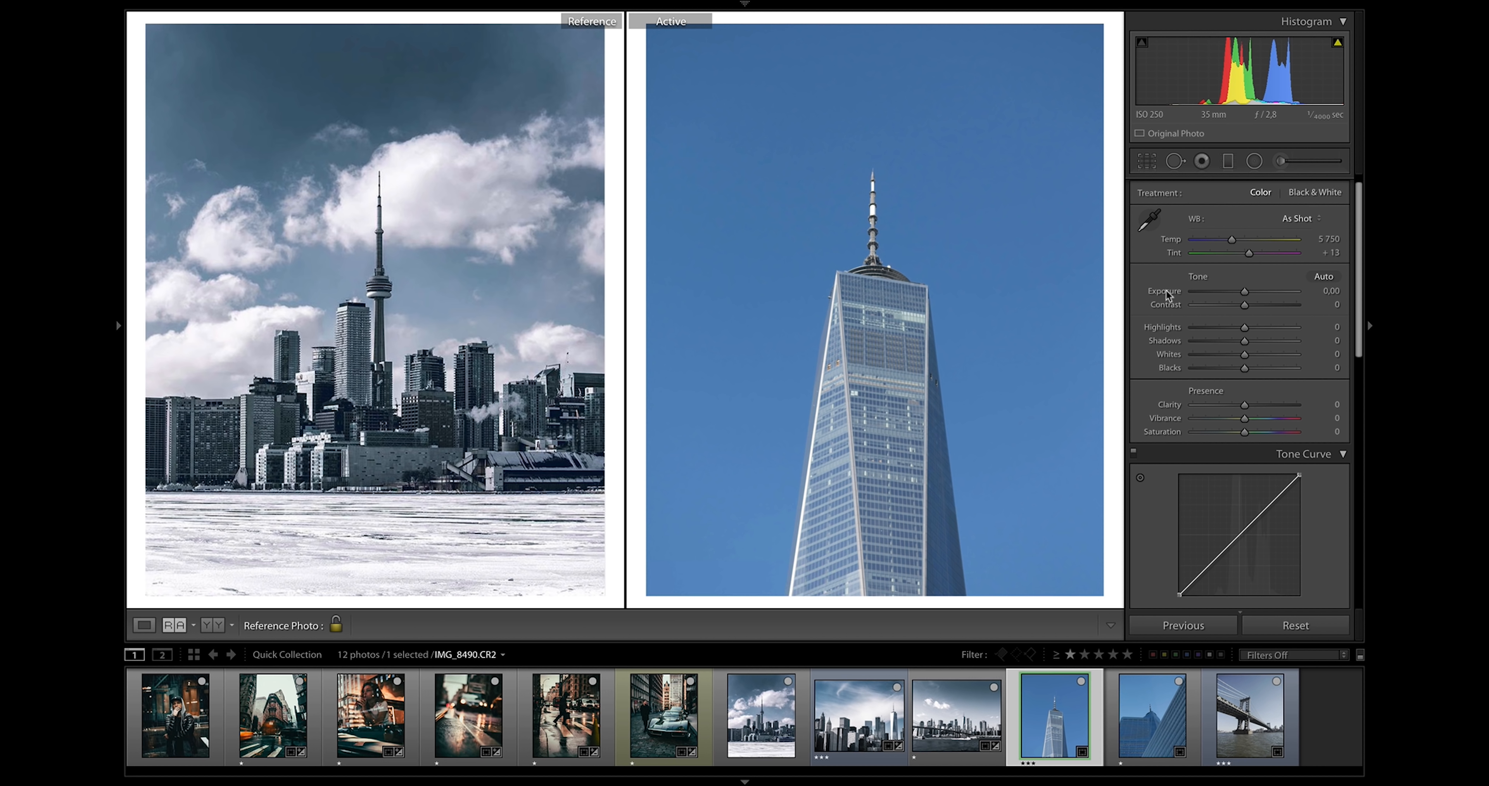
# - Apply the copied settings to the tower photo IMG_8490.CR2 and brighten its exposure strongly
pyautogui.press('super+shift+v')
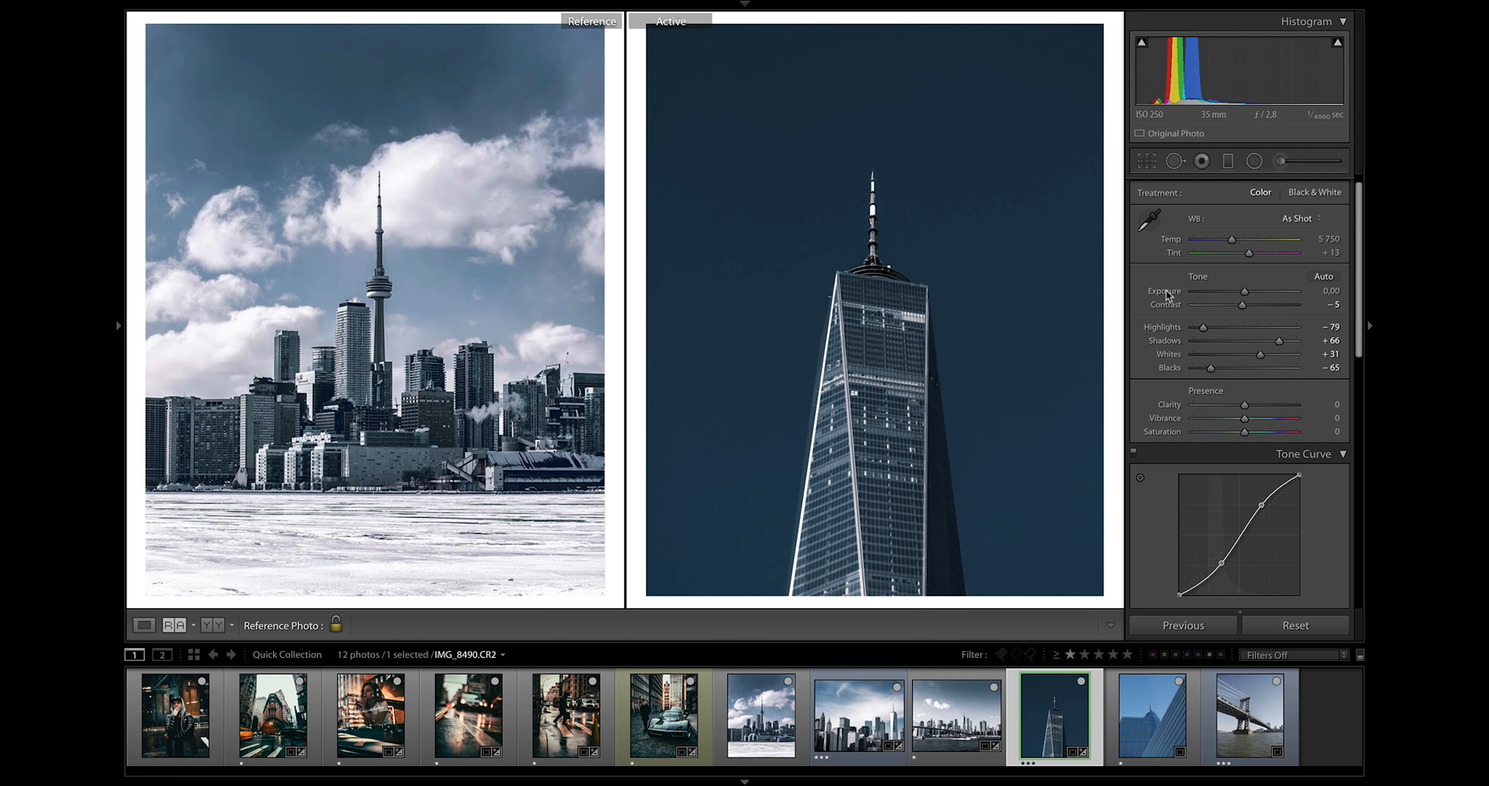
pyautogui.press('+')
pyautogui.press('+')
pyautogui.press('+')
pyautogui.press('+')
pyautogui.press('+')
pyautogui.press('+')
pyautogui.press('+')
pyautogui.press('+')
pyautogui.press('+')
pyautogui.press('+')
pyautogui.press('+')
pyautogui.press('+')
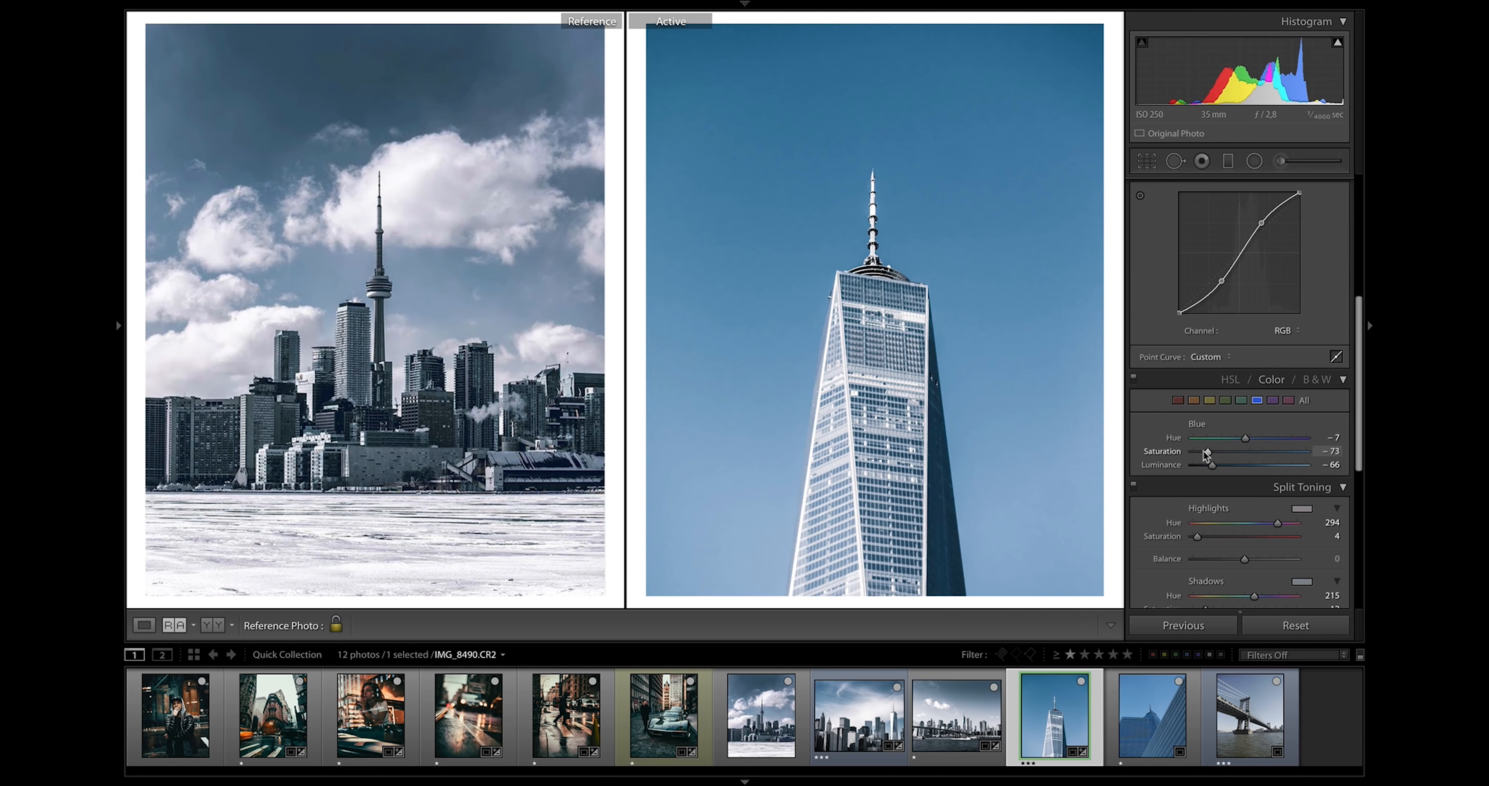
# - Set the tower photo's Blue saturation to −85
pyautogui.moveTo(1205, 454); pyautogui.dragTo(1202, 455)
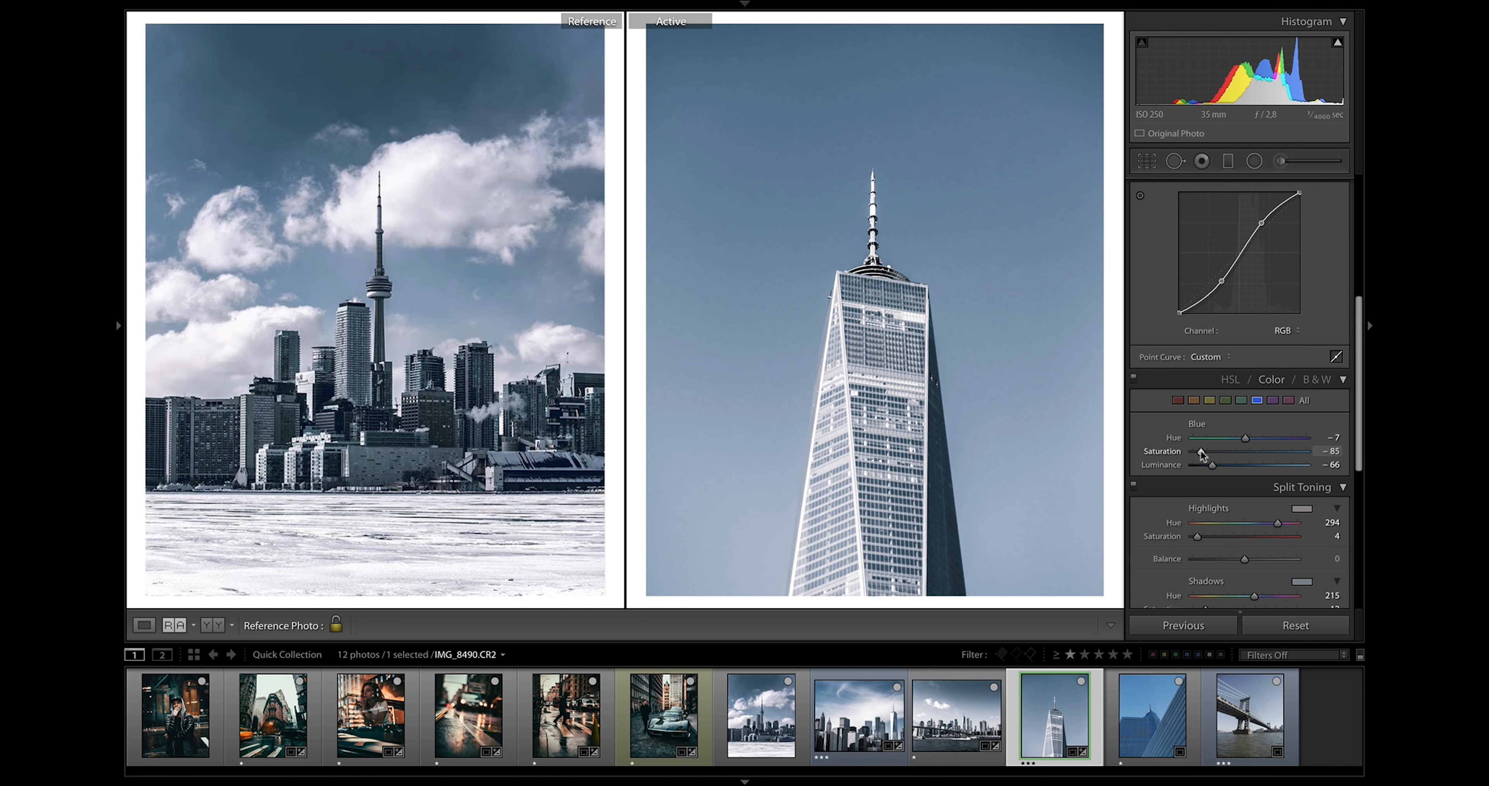
# - Apply the copied settings to the glass building photo and to the bridge photo DSC00885.JPG
pyautogui.press('Right')
pyautogui.press('Right')
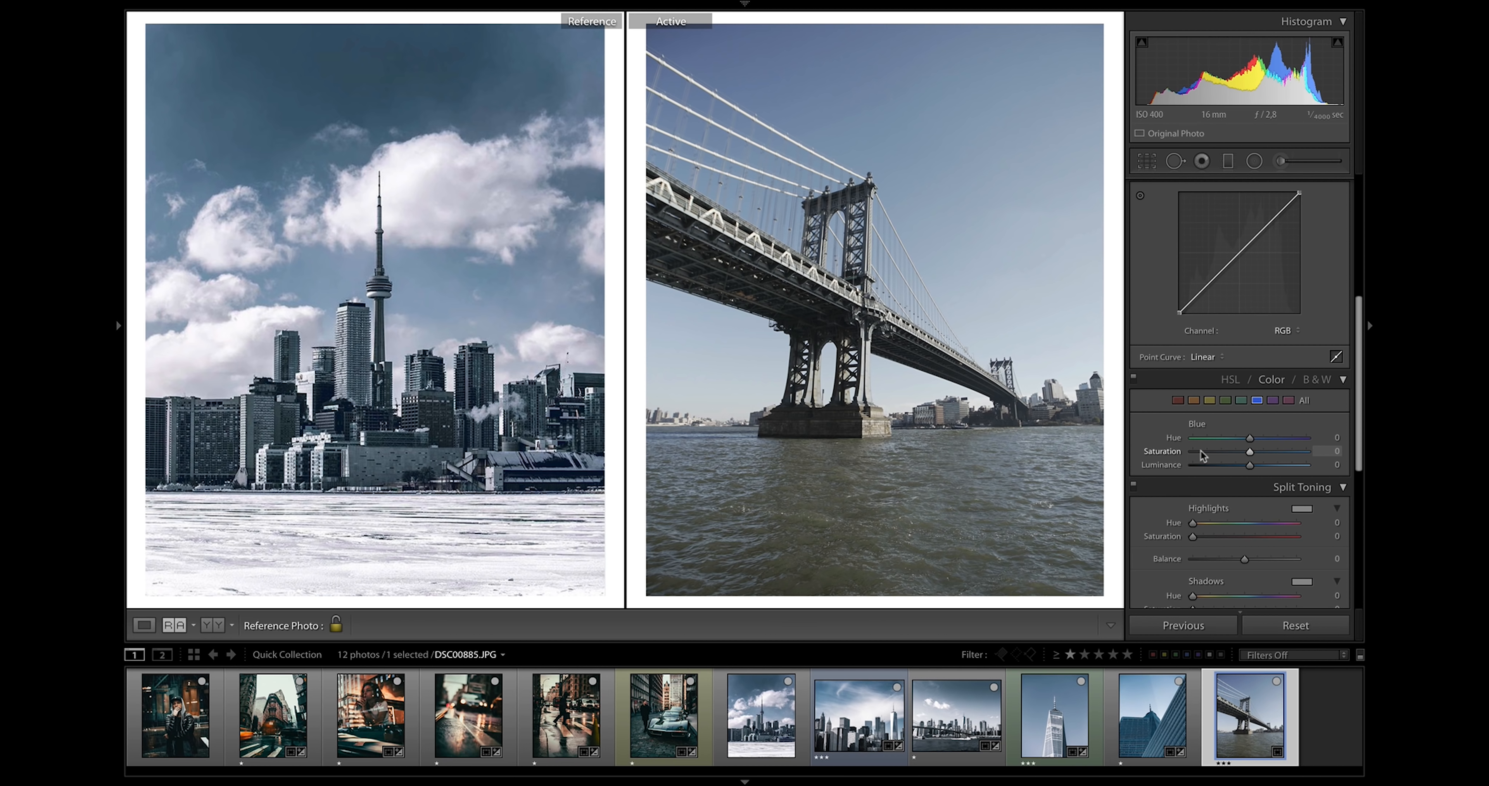
pyautogui.hotkey('ctrl', 'shift', 'v')
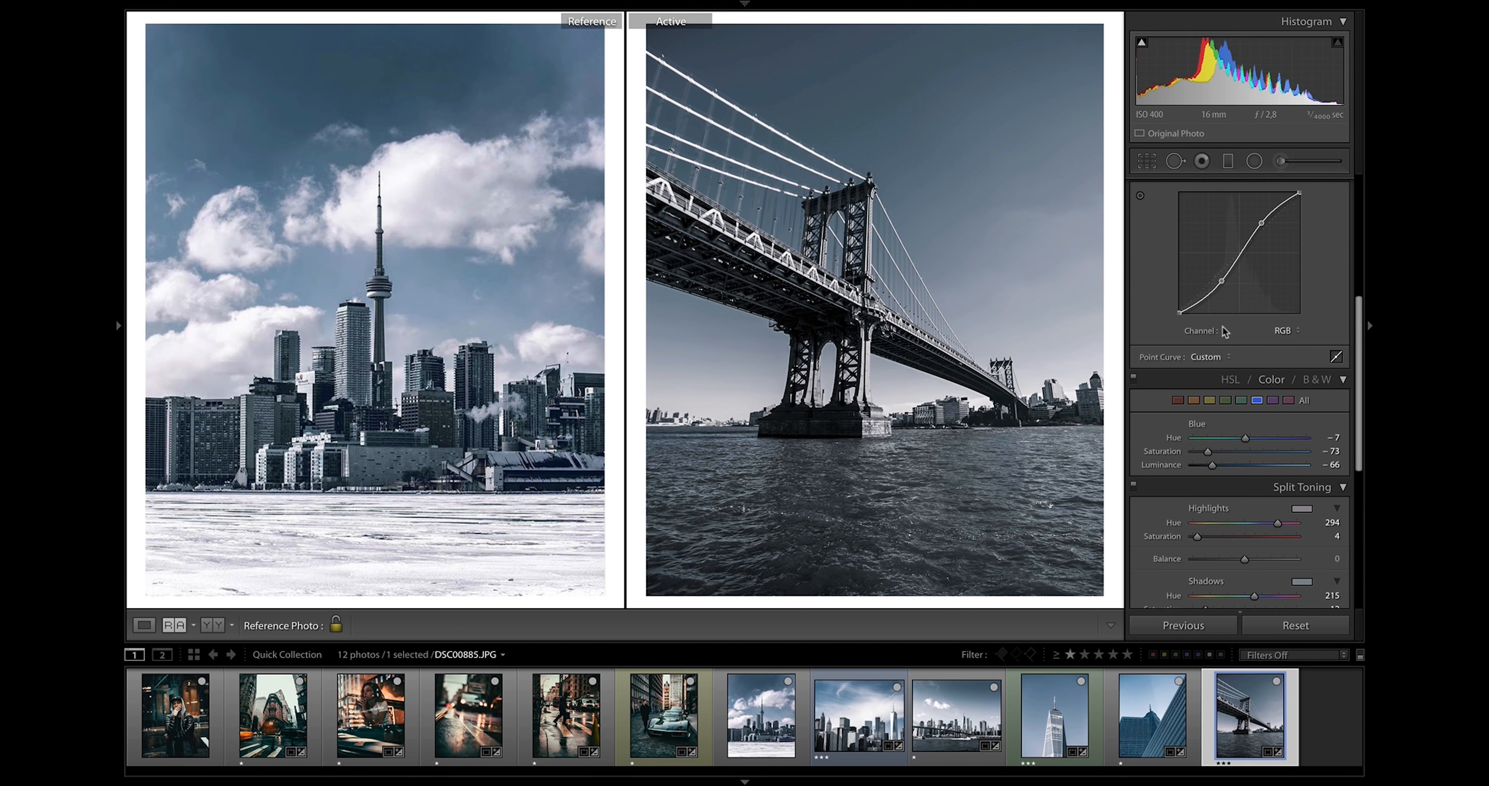
# - Brighten the bridge photo's exposure slightly and lift the black point of its RGB tone curve for faded shadows
pyautogui.press('=')
pyautogui.press('=')
pyautogui.press('=')
pyautogui.press('=')
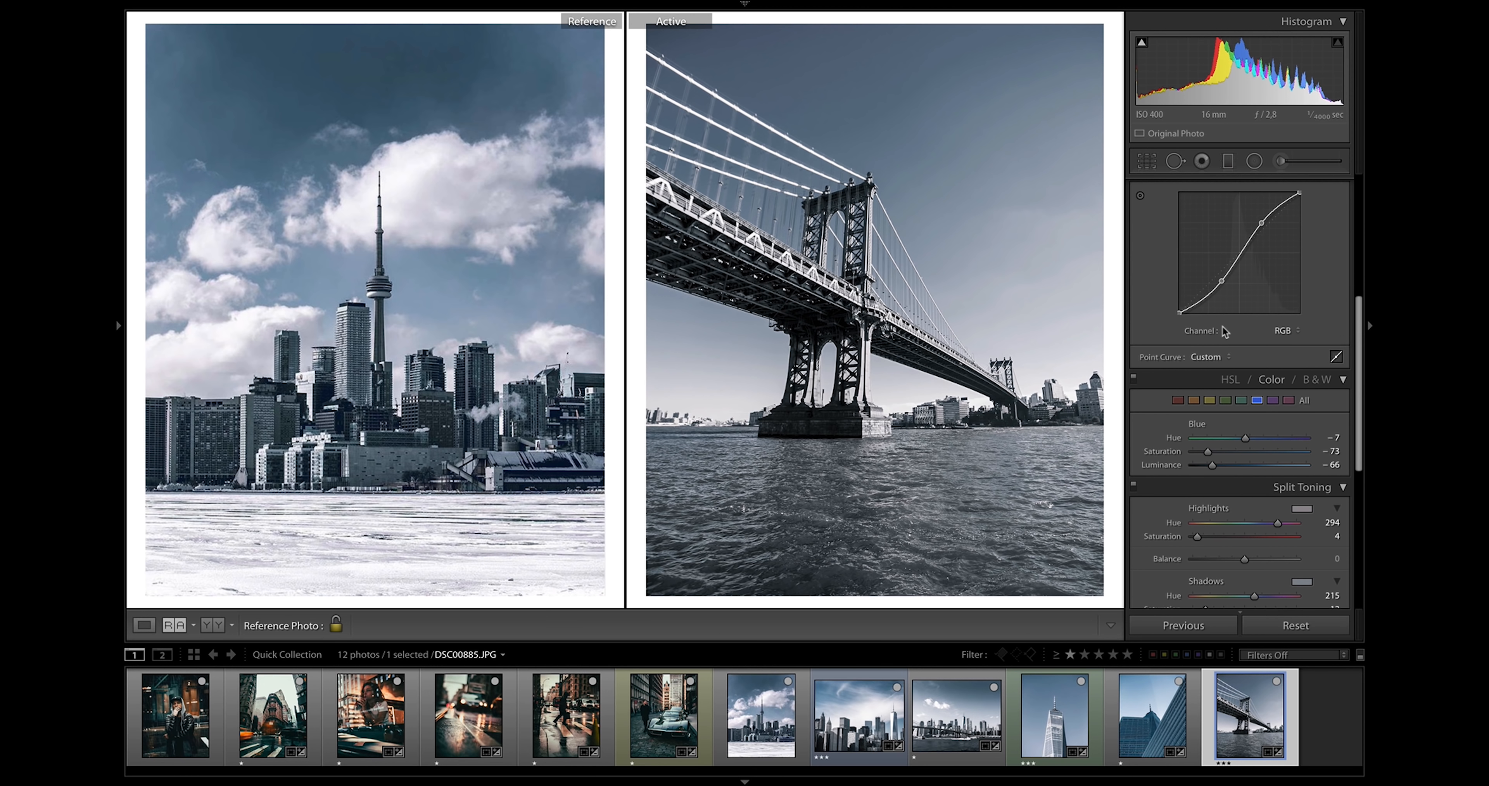
pyautogui.moveTo(1179, 312); pyautogui.dragTo(1178, 307)
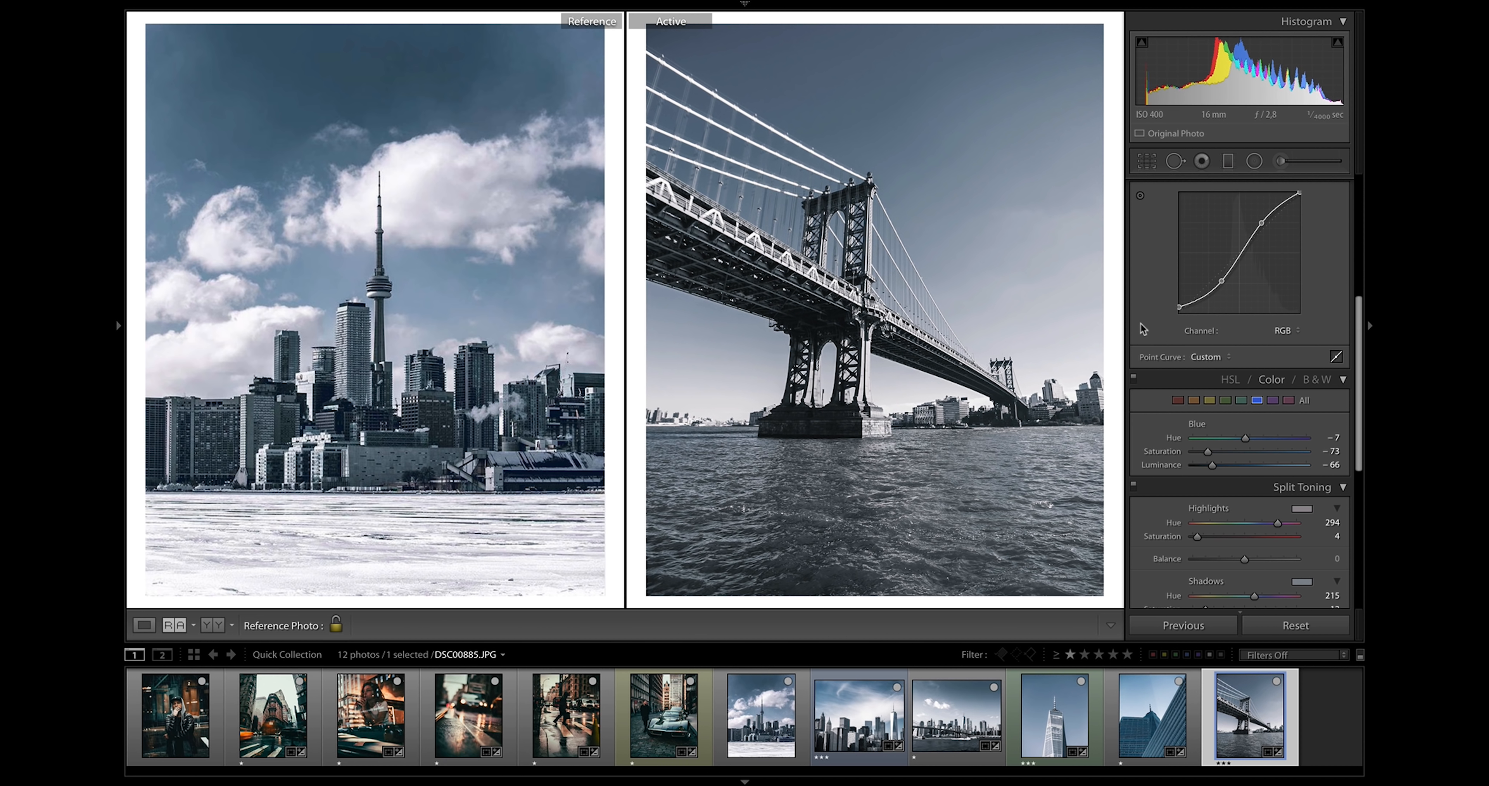